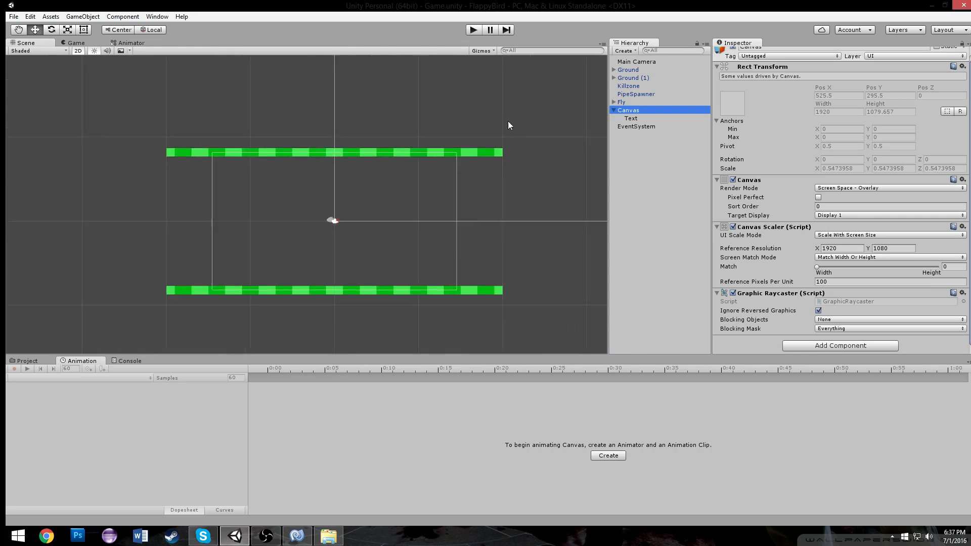
# Create an empty GameObject and make it a child of the Canvas
pyautogui.press('f')
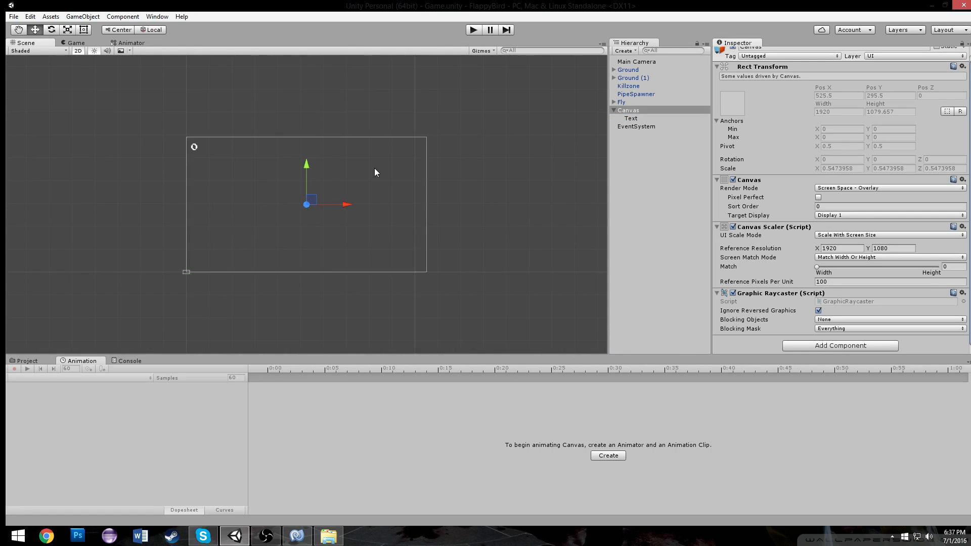
pyautogui.scroll(2, 426, 179)
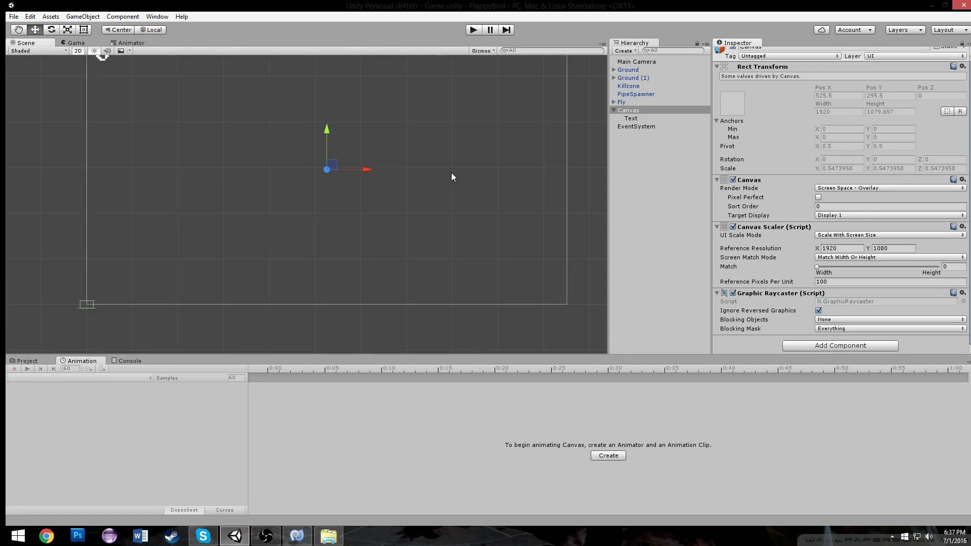
pyautogui.click(638, 118)
pyautogui.click(641, 135)
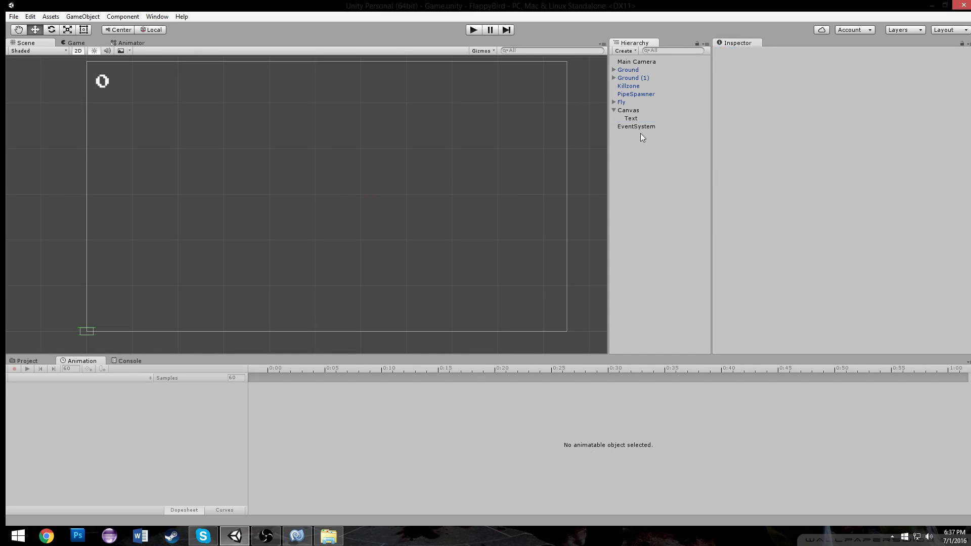
pyautogui.hotkey('ctrl', 'shift', 'n')
pyautogui.moveTo(642, 136)
pyautogui.mouseDown()
pyautogui.moveTo(645, 105)
pyautogui.moveTo(640, 123)
pyautogui.mouseUp()
# Reset the new object's position to 0, 0 and rename it Menu
pyautogui.click(852, 83)
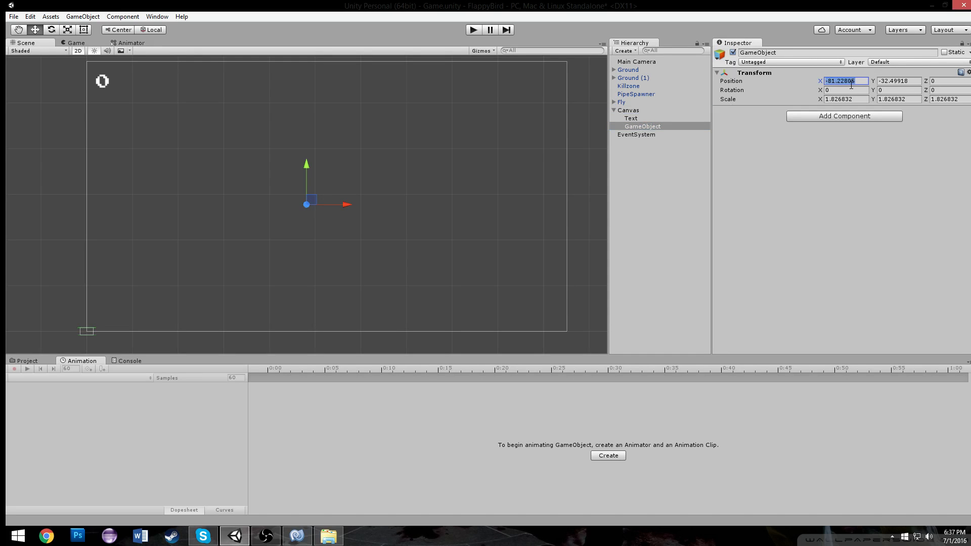
pyautogui.write('0')
pyautogui.click(883, 83)
pyautogui.write('0')
pyautogui.click(784, 52)
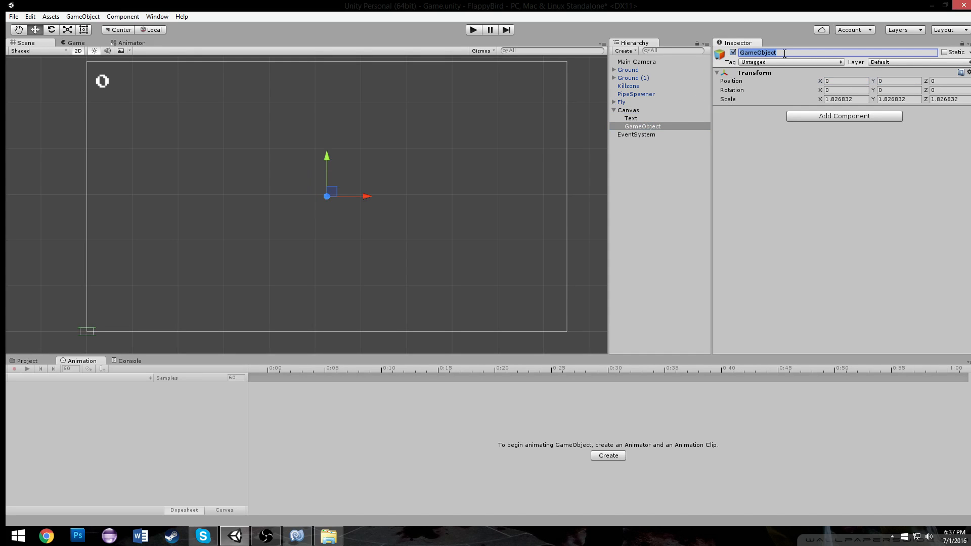
pyautogui.write('Menu')
pyautogui.press('Return')
# Add a UI Image and parent it under the Menu object
pyautogui.scroll(-3, 424, 179)
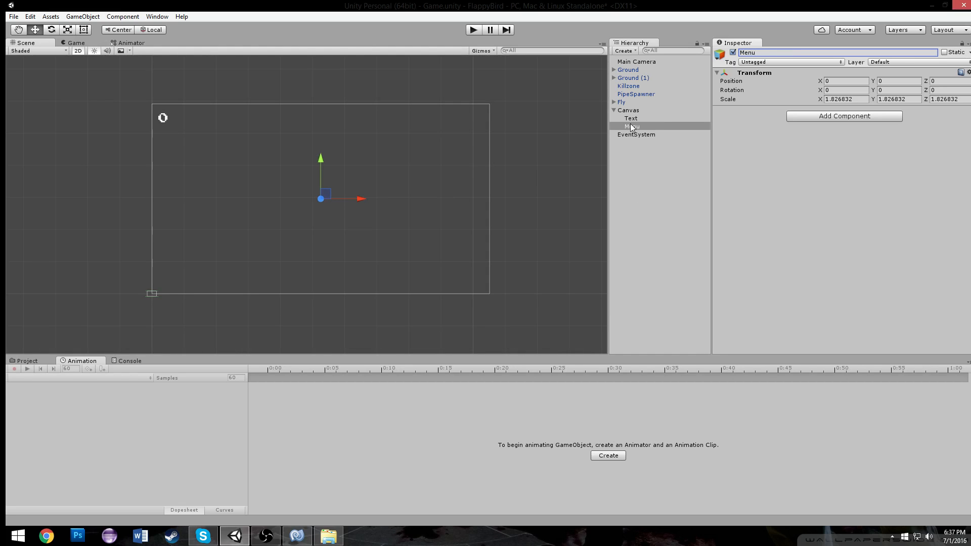
pyautogui.click(625, 51)
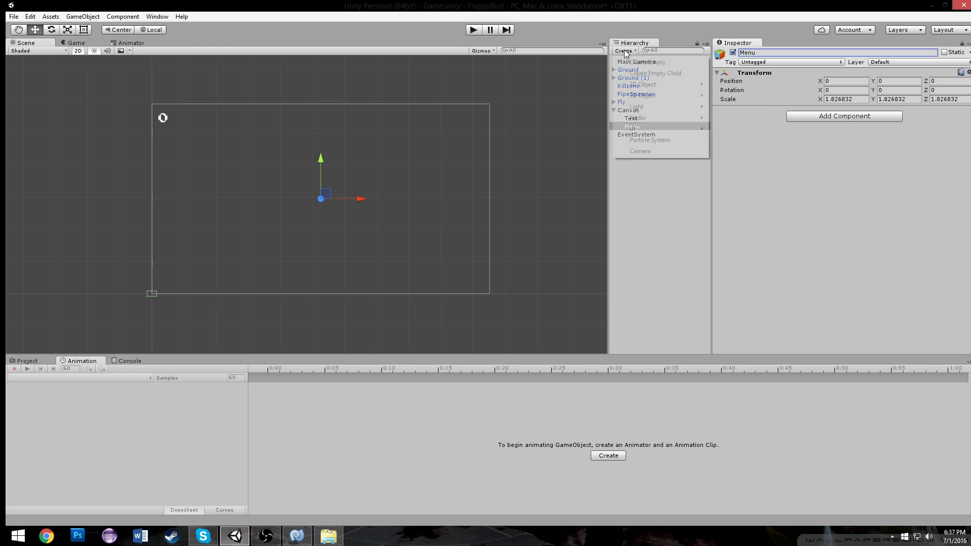
pyautogui.moveTo(645, 130)
pyautogui.click(737, 141)
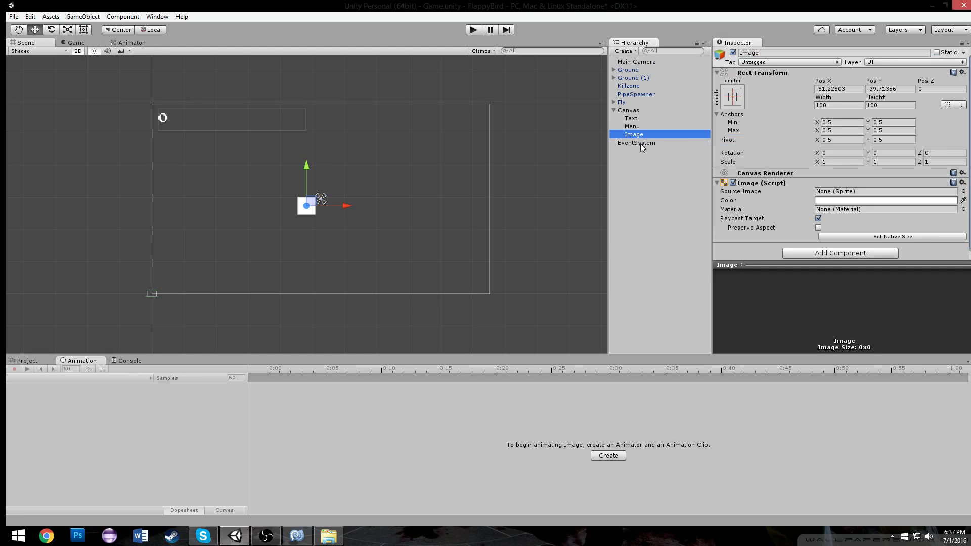
pyautogui.moveTo(639, 136); pyautogui.dragTo(641, 125)
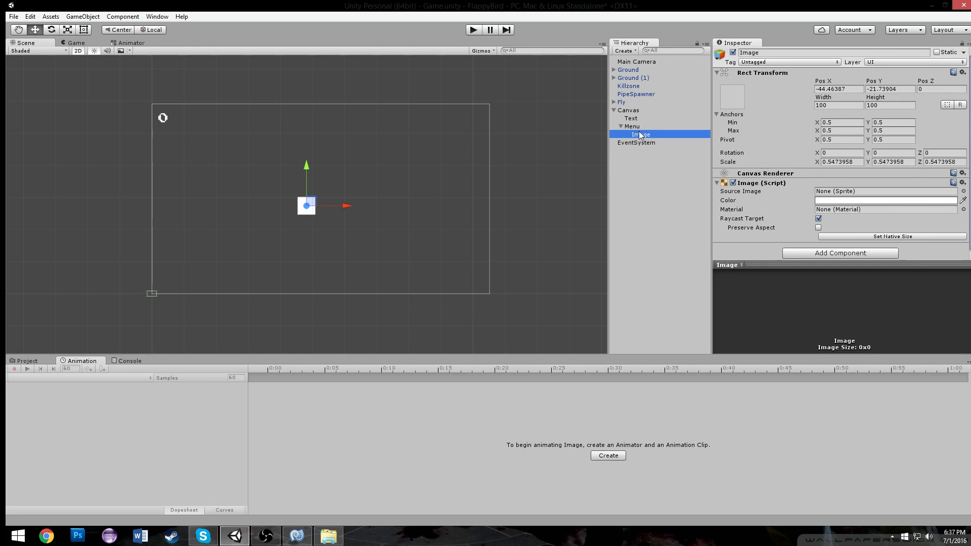
# Set the image's position to X 0 and Y 0
pyautogui.click(84, 29)
pyautogui.moveTo(310, 209); pyautogui.dragTo(304, 184)
pyautogui.click(852, 88)
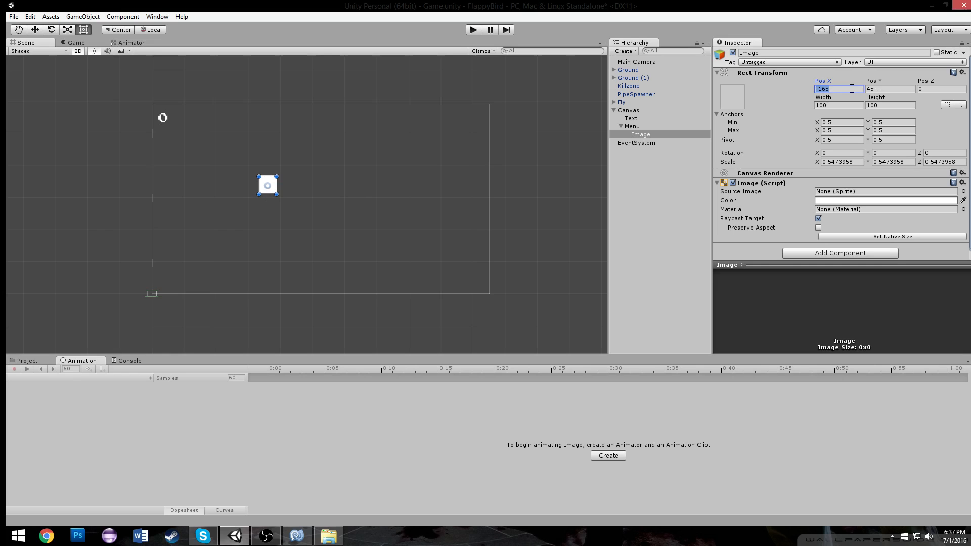
pyautogui.write('0')
pyautogui.press('Tab')
pyautogui.write('0')
# Resize the image to about 565 by 518 and re-center it at position 0, 0
pyautogui.scroll(3, 399, 208)
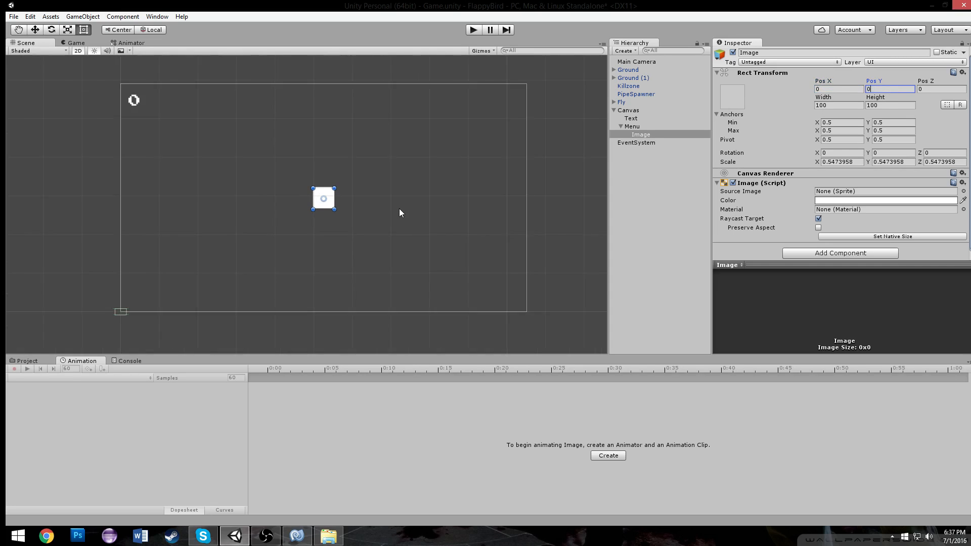
pyautogui.moveTo(347, 197); pyautogui.dragTo(451, 339)
pyautogui.moveTo(466, 288); pyautogui.dragTo(430, 264)
pyautogui.click(832, 89)
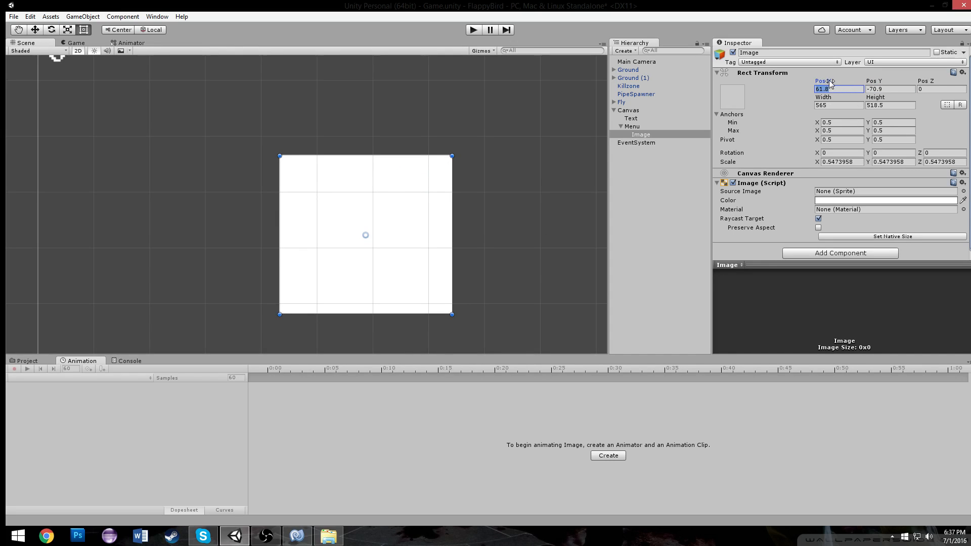
pyautogui.write('0')
pyautogui.press('Tab')
pyautogui.write('0')
# Set the image's color to a dark golden yellow
pyautogui.click(855, 201)
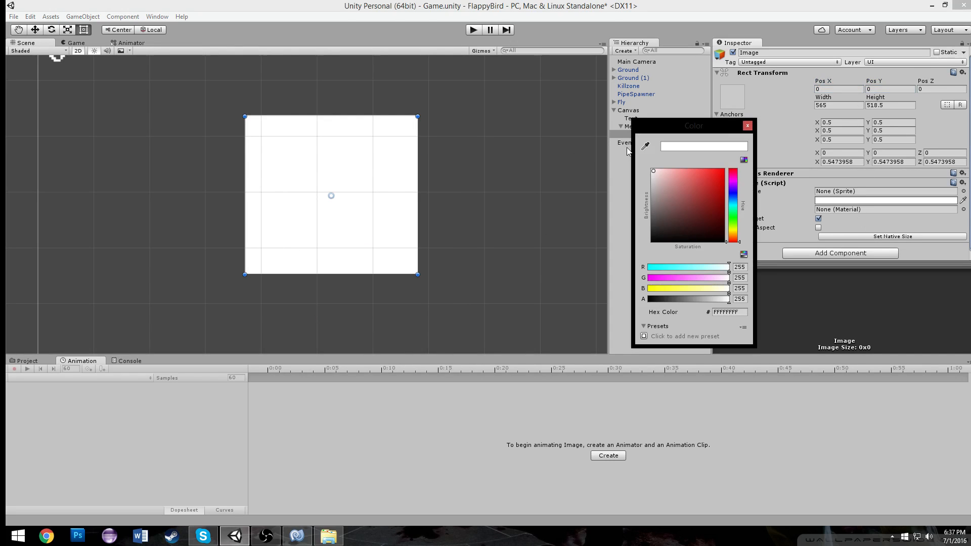
pyautogui.moveTo(735, 230); pyautogui.dragTo(735, 232)
pyautogui.moveTo(700, 186); pyautogui.dragTo(703, 190)
pyautogui.click(747, 125)
# Duplicate the golden image inside Menu
pyautogui.scroll(-4, 383, 167)
pyautogui.scroll(2, 385, 173)
pyautogui.scroll(1, 379, 178)
pyautogui.moveTo(369, 176); pyautogui.dragTo(352, 169)
pyautogui.hotkey('ctrl', 'z')
pyautogui.hotkey('ctrl', 'd')
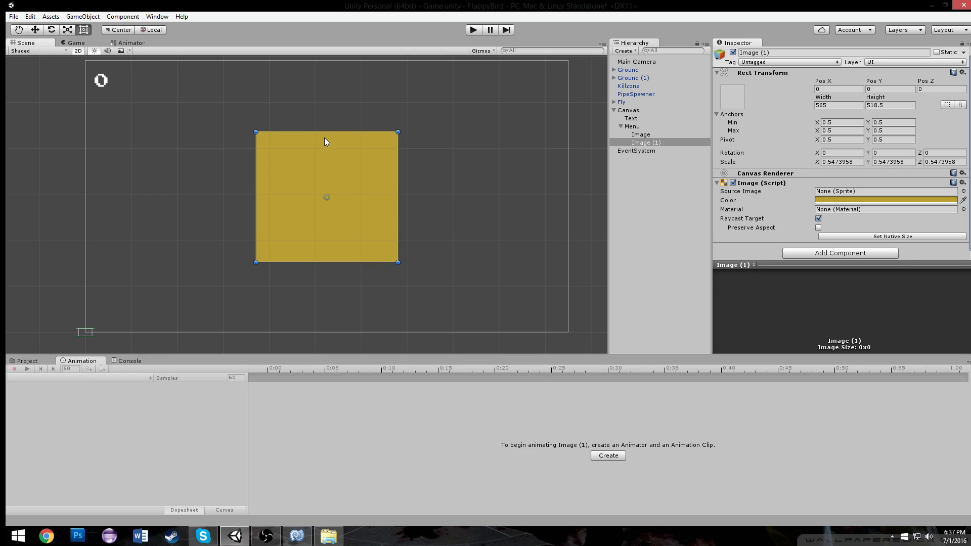
pyautogui.moveTo(256, 132); pyautogui.dragTo(262, 136)
pyautogui.click(850, 199)
pyautogui.moveTo(685, 215); pyautogui.dragTo(679, 179)
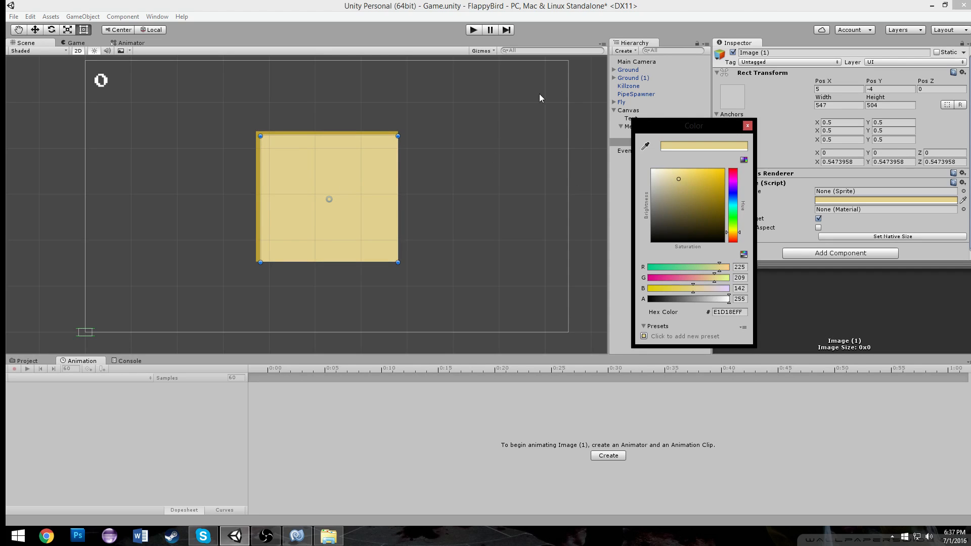
pyautogui.click(397, 263)
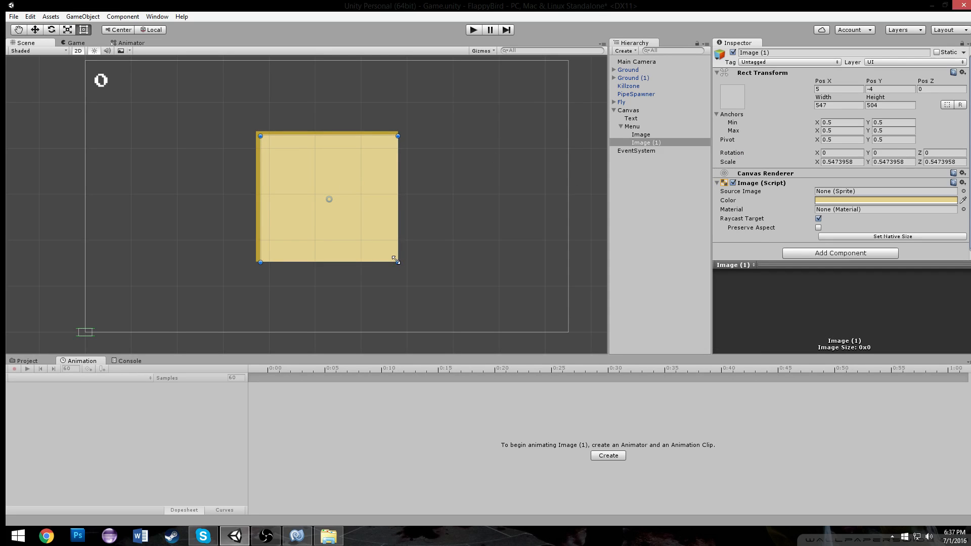
pyautogui.hotkey('ctrl', 'z')
pyautogui.hotkey('ctrl', 'z')
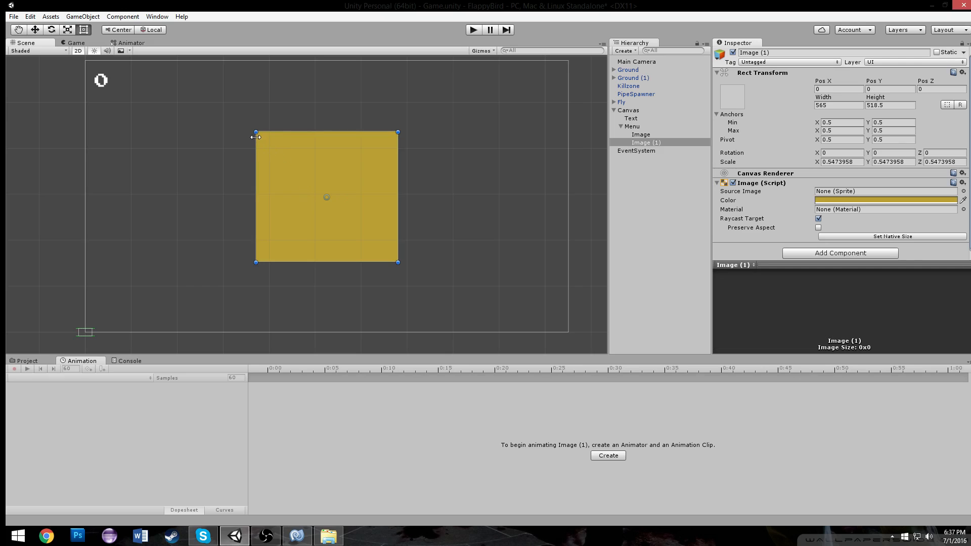
# Shrink the duplicate to about 532 by 488 inside the golden frame and tint it pale yellow
pyautogui.moveTo(255, 132); pyautogui.dragTo(263, 142)
pyautogui.moveTo(398, 263); pyautogui.dragTo(392, 257)
pyautogui.click(851, 200)
pyautogui.moveTo(688, 191); pyautogui.dragTo(678, 173)
pyautogui.click(747, 126)
pyautogui.moveTo(391, 258); pyautogui.dragTo(394, 259)
pyautogui.click(440, 120)
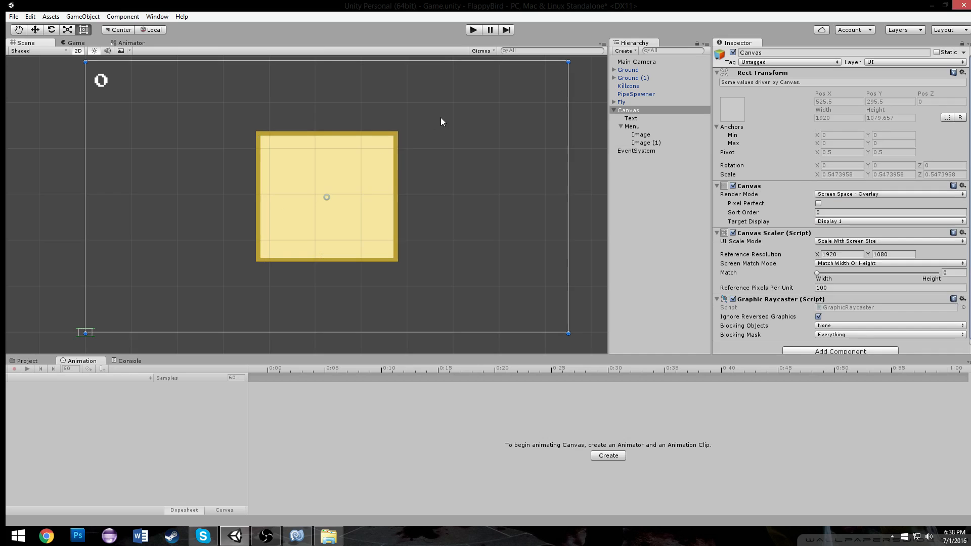
pyautogui.scroll(2, 439, 142)
pyautogui.click(359, 161)
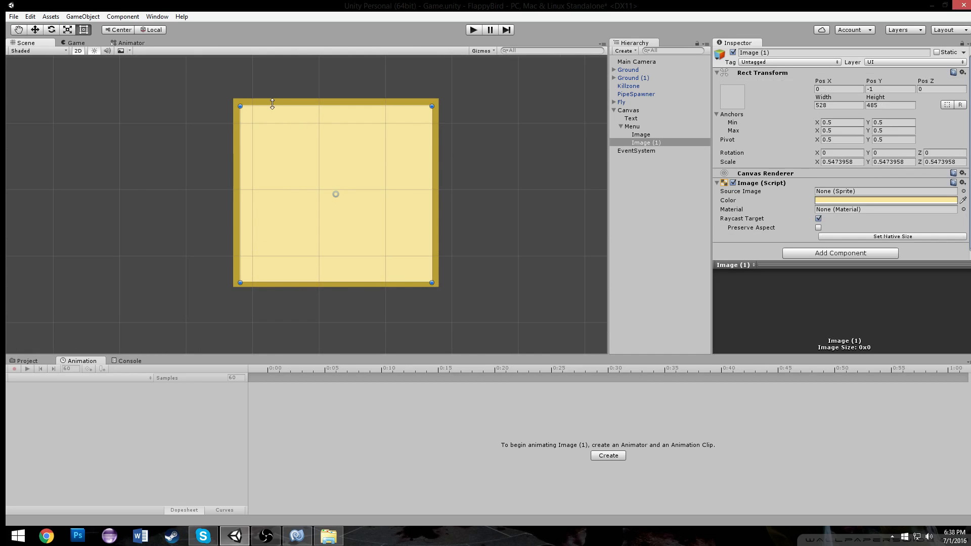
pyautogui.moveTo(240, 106); pyautogui.dragTo(239, 106)
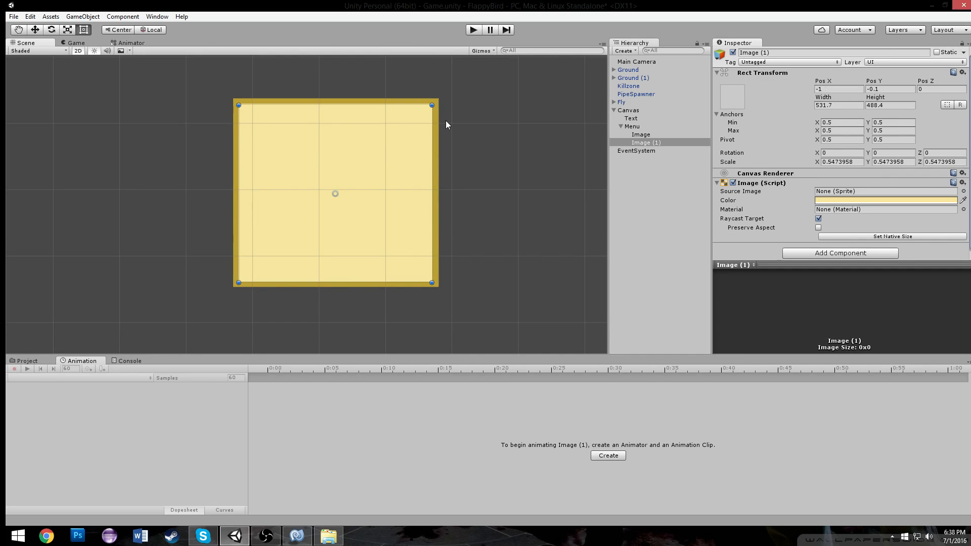
# Inspect the golden frame image's position values and the panel in the scene
pyautogui.click(420, 121)
pyautogui.click(829, 88)
pyautogui.click(879, 89)
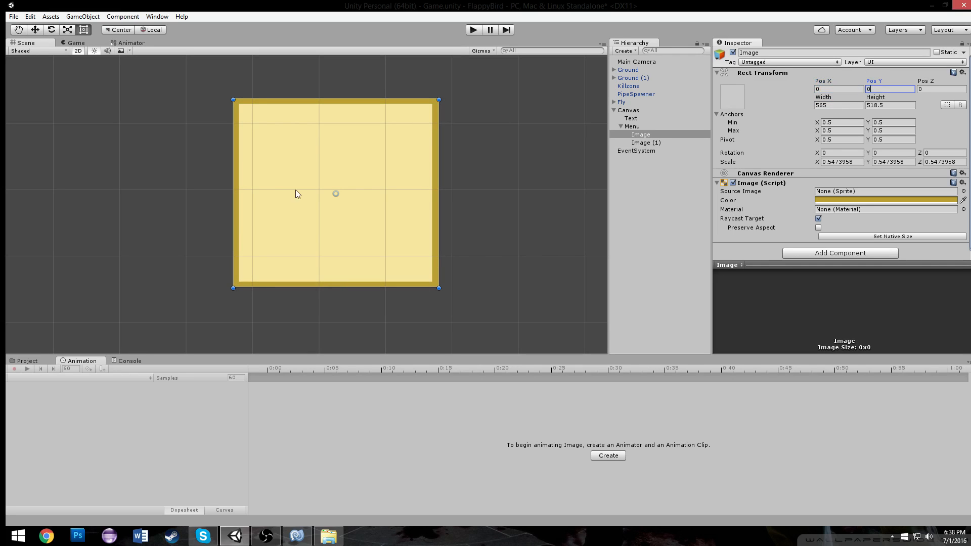
pyautogui.click(454, 123)
pyautogui.scroll(-18, 454, 126)
pyautogui.scroll(13, 449, 151)
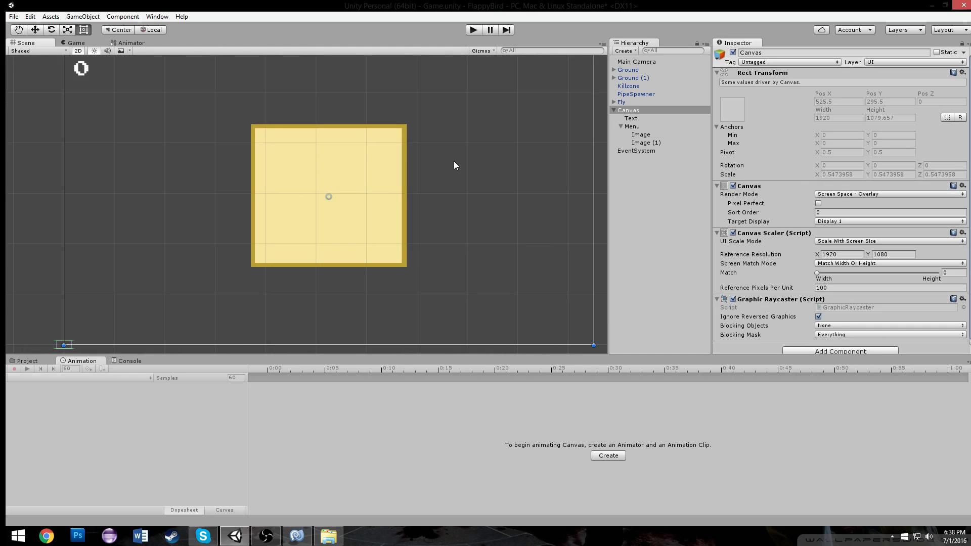
pyautogui.scroll(2, 497, 133)
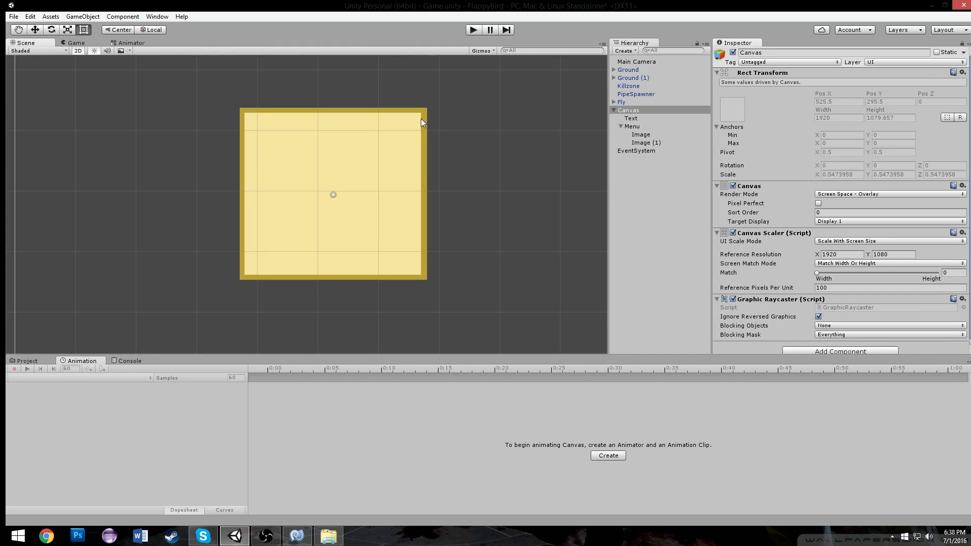
pyautogui.scroll(-2, 351, 141)
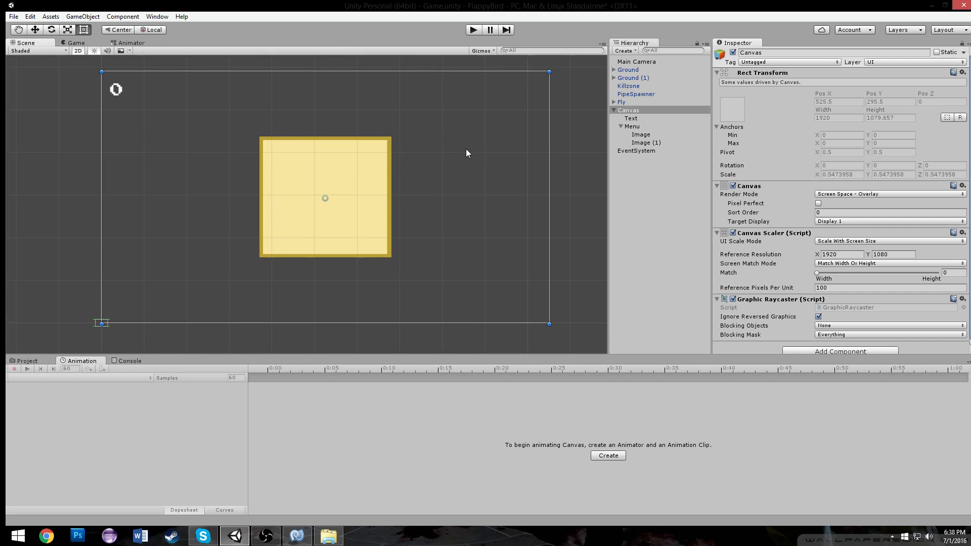
# Add a UI Text object and parent it under Menu
pyautogui.click(618, 111)
pyautogui.click(629, 119)
pyautogui.click(629, 125)
pyautogui.click(635, 136)
pyautogui.click(638, 141)
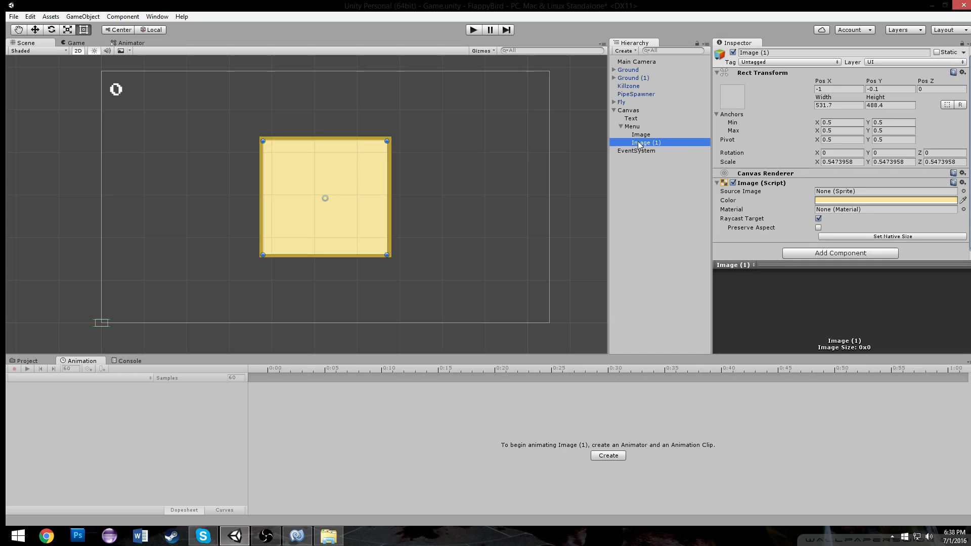
pyautogui.click(639, 175)
pyautogui.click(628, 51)
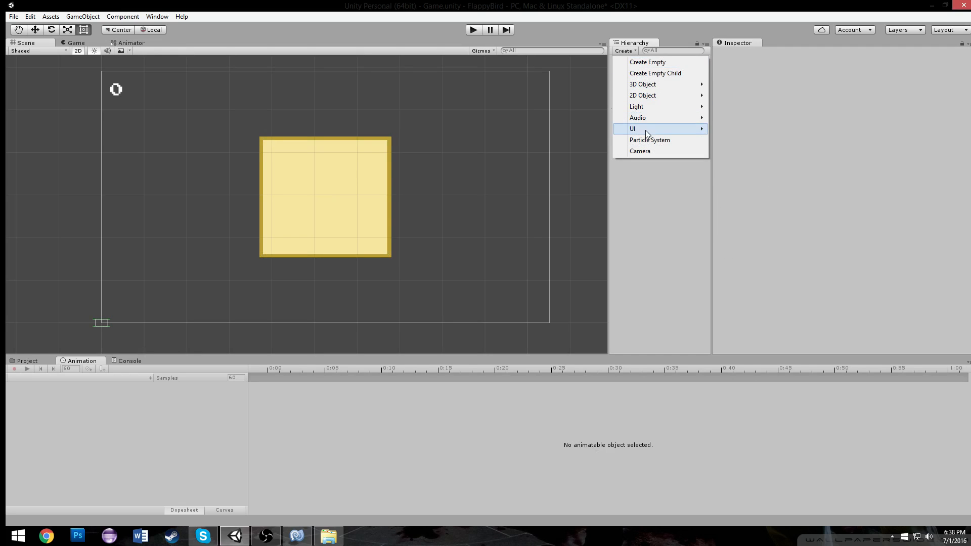
pyautogui.moveTo(650, 130)
pyautogui.click(733, 132)
pyautogui.moveTo(641, 151); pyautogui.dragTo(633, 128)
pyautogui.scroll(3, 387, 181)
pyautogui.scroll(-2, 734, 186)
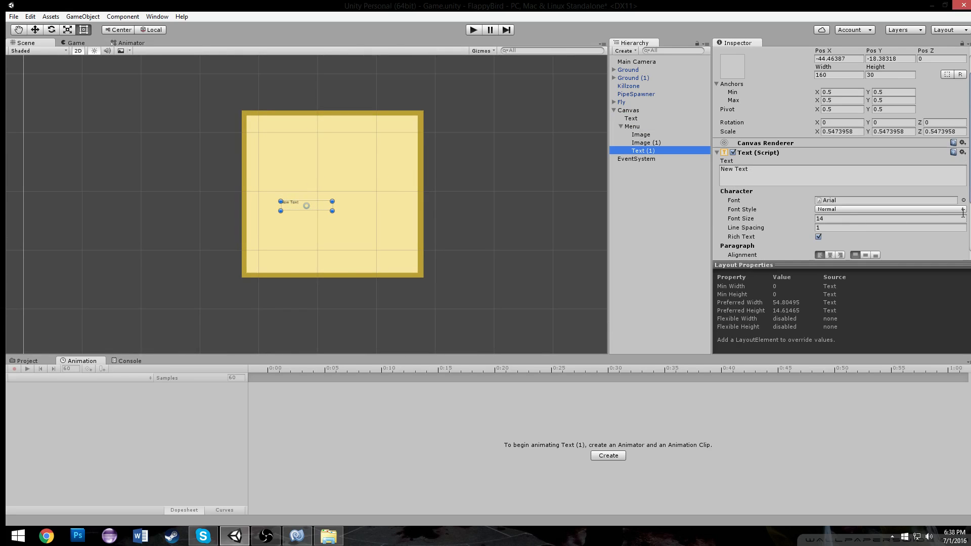
# Set the text's font to ArcadeClassic and enlarge its box
pyautogui.click(963, 201)
pyautogui.doubleClick(635, 131)
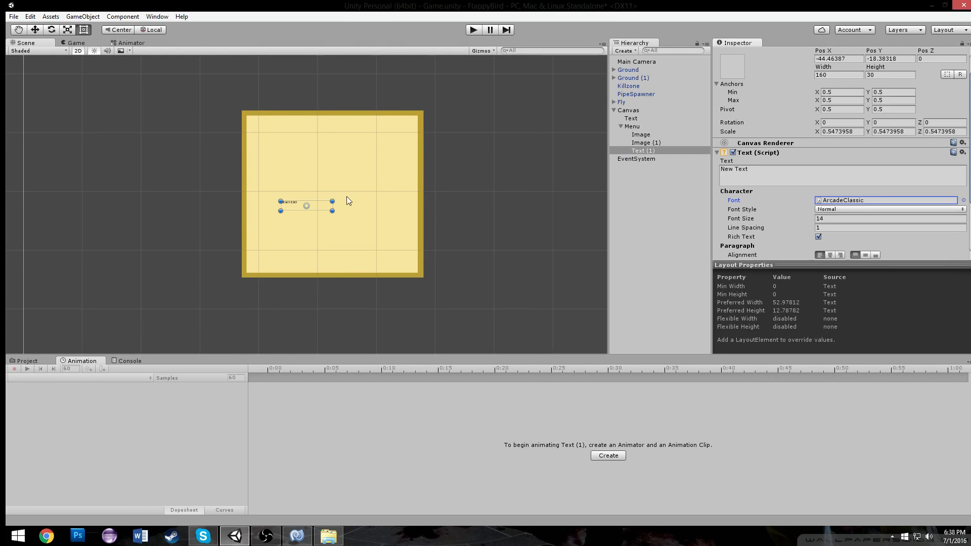
pyautogui.moveTo(333, 211); pyautogui.dragTo(361, 145)
# Center the text at position 0, 0 and move it up near the panel's top edge
pyautogui.click(848, 60)
pyautogui.doubleClick(848, 60)
pyautogui.write('0')
pyautogui.press('Tab')
pyautogui.write('0')
pyautogui.click(34, 31)
pyautogui.moveTo(332, 157); pyautogui.dragTo(335, 110)
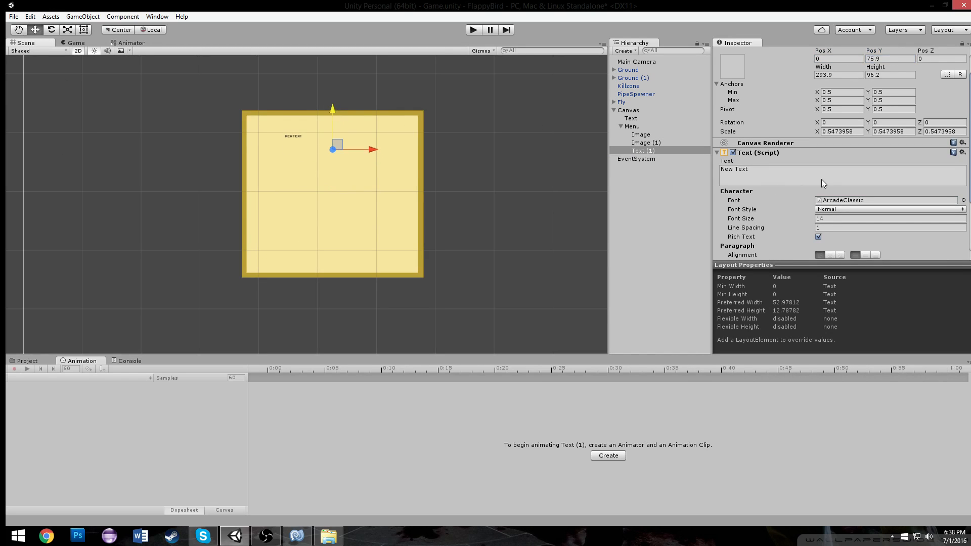
# Center the text's alignment horizontally and vertically and set its font size to 53
pyautogui.scroll(-3, 832, 187)
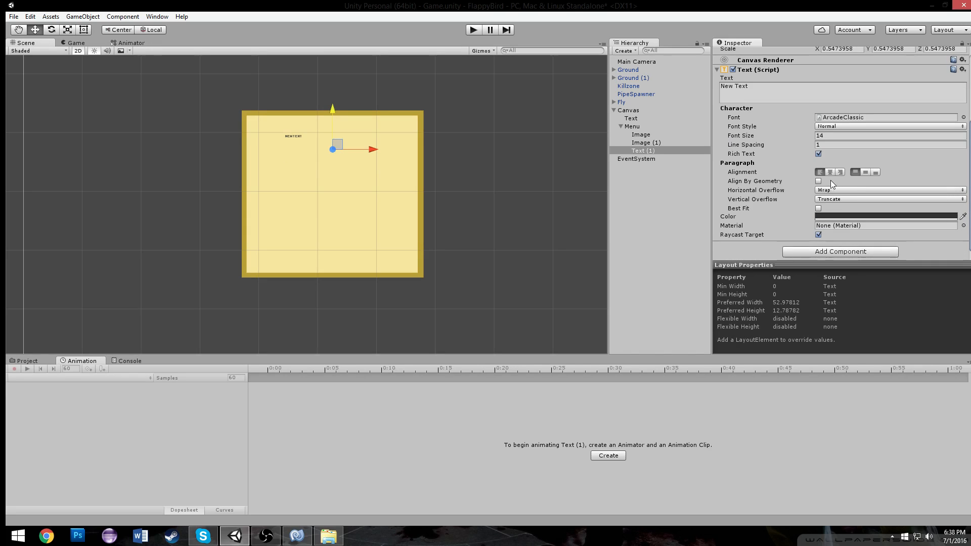
pyautogui.click(832, 170)
pyautogui.click(864, 171)
pyautogui.moveTo(801, 136); pyautogui.dragTo(826, 135)
# Raise the text slightly and widen its box to about 462 by 125
pyautogui.moveTo(333, 106); pyautogui.dragTo(333, 93)
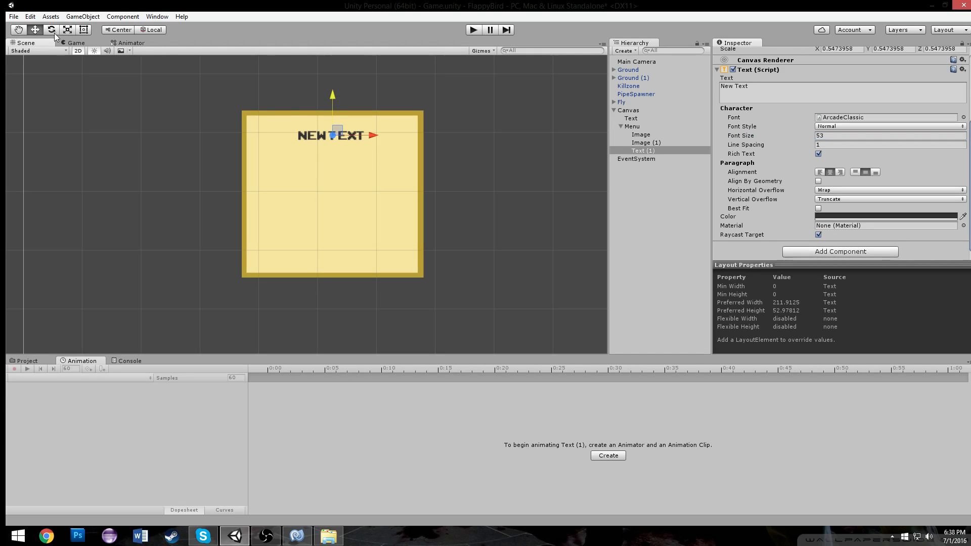
pyautogui.click(86, 30)
pyautogui.moveTo(379, 135); pyautogui.dragTo(406, 160)
# Change the text to YOU DIED and set the font size to 103
pyautogui.click(773, 83)
pyautogui.write('YOU DIED')
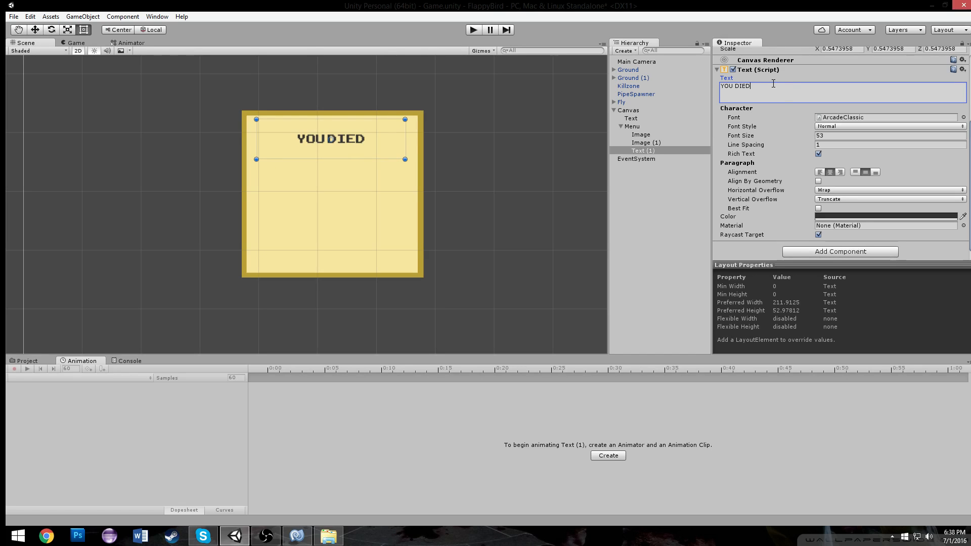
pyautogui.click(821, 136)
pyautogui.write('103')
# Set the text's color to white
pyautogui.click(860, 216)
pyautogui.moveTo(654, 212)
pyautogui.mouseDown()
pyautogui.moveTo(653, 172)
pyautogui.moveTo(640, 169)
pyautogui.mouseUp()
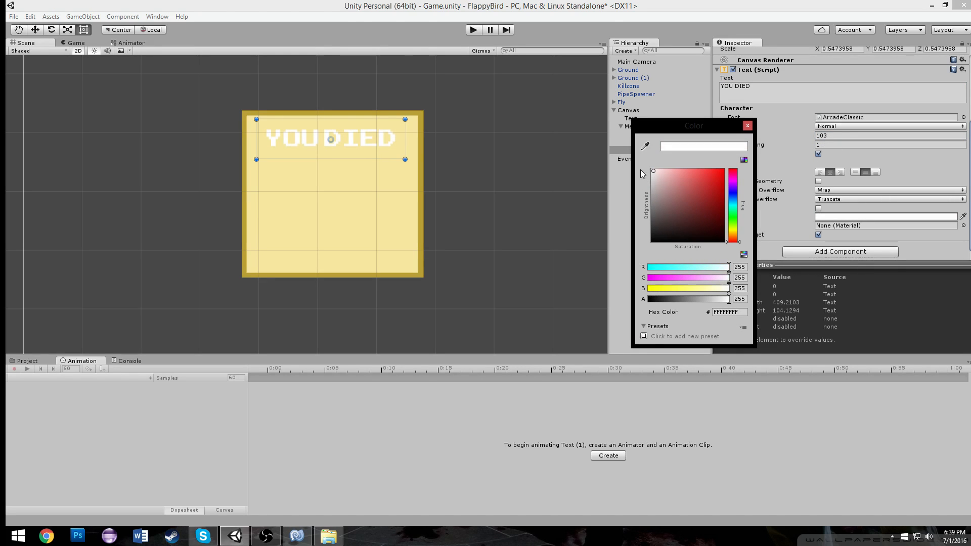
pyautogui.click(746, 125)
# Set the text's Pos X to 0 and nudge it slightly upward
pyautogui.scroll(4, 810, 93)
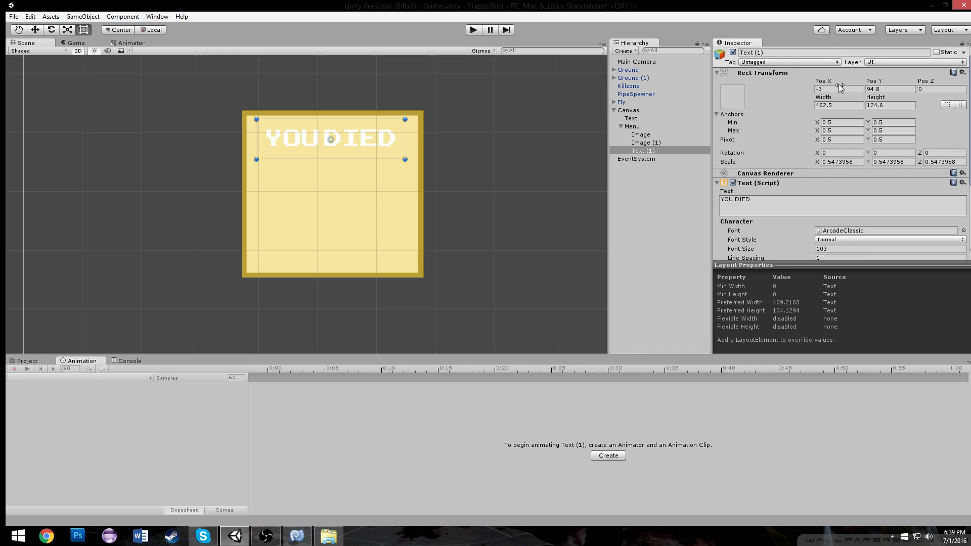
pyautogui.write('0')
pyautogui.click(35, 30)
pyautogui.moveTo(333, 92); pyautogui.dragTo(335, 90)
pyautogui.scroll(-9, 477, 156)
pyautogui.scroll(-3, 476, 157)
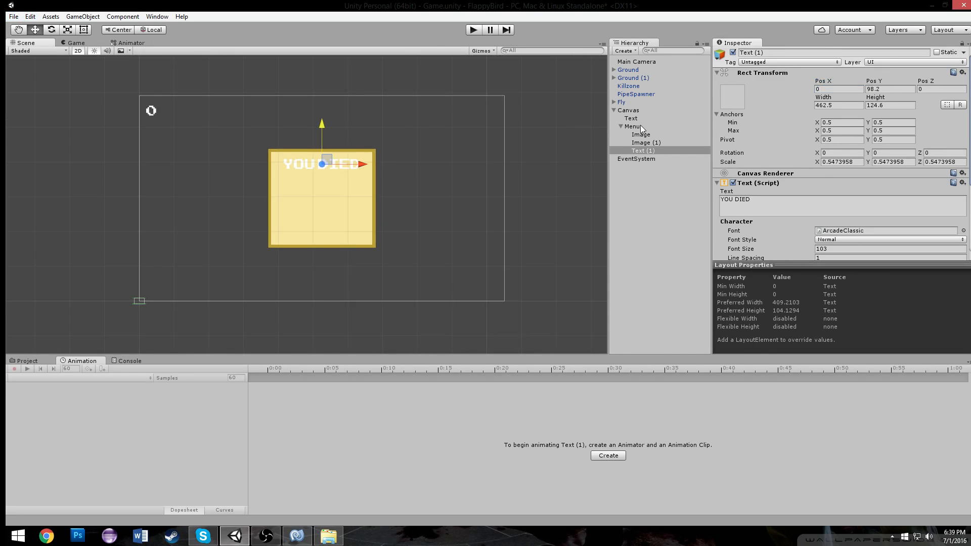
pyautogui.click(633, 126)
pyautogui.click(621, 126)
pyautogui.moveTo(307, 163); pyautogui.dragTo(378, 169)
pyautogui.click(74, 44)
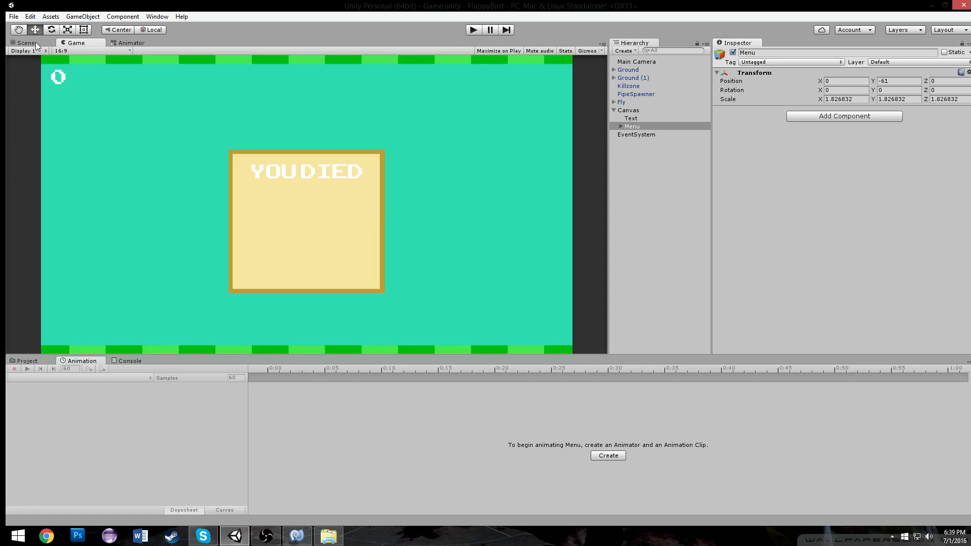
pyautogui.click(37, 45)
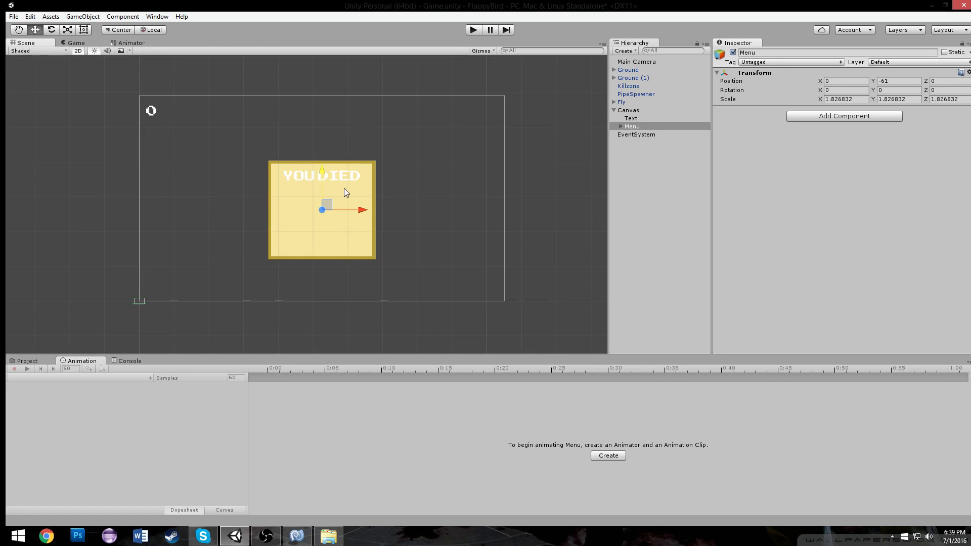
pyautogui.hotkey('ctrl', 'z')
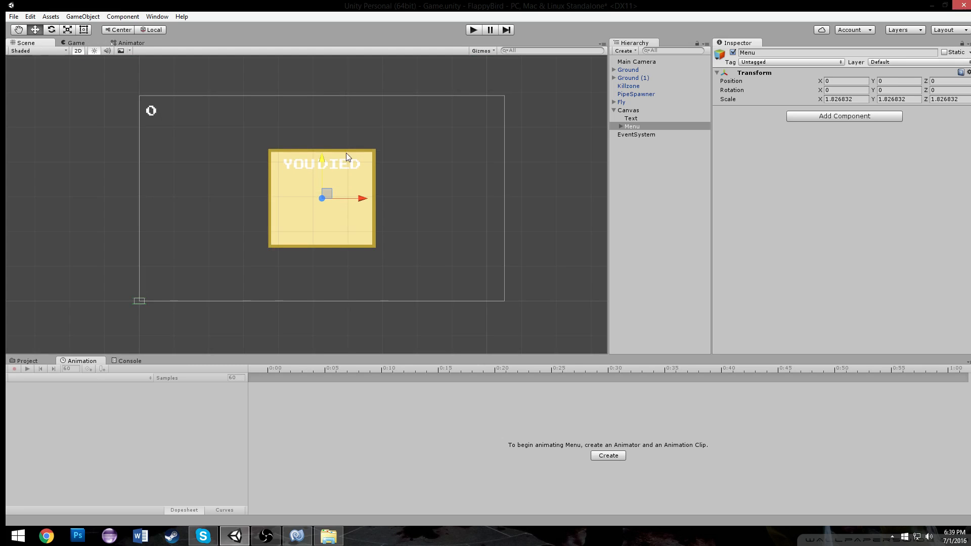
# Set the YOU DIED text's color to green, hex 1BA102FF
pyautogui.scroll(3, 339, 157)
pyautogui.click(616, 105)
pyautogui.click(340, 119)
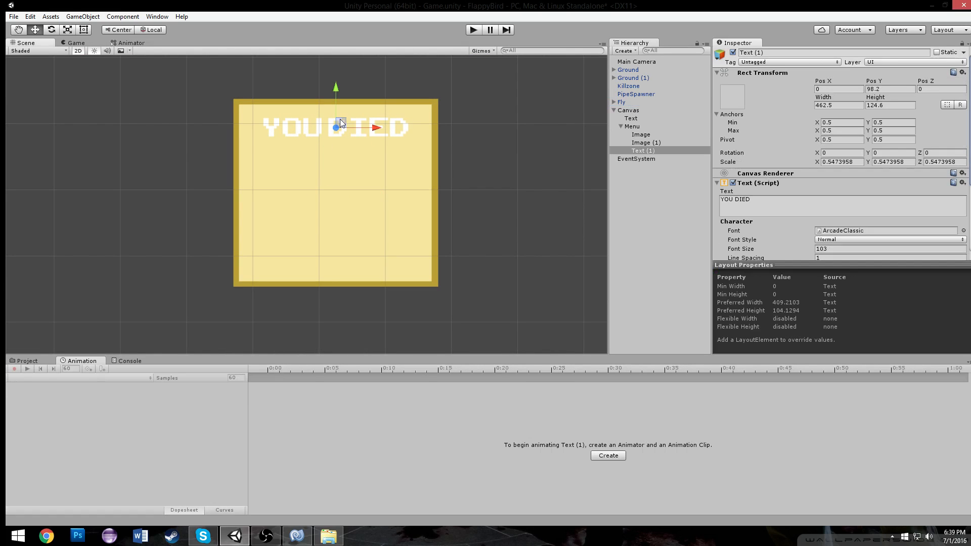
pyautogui.scroll(-5, 758, 213)
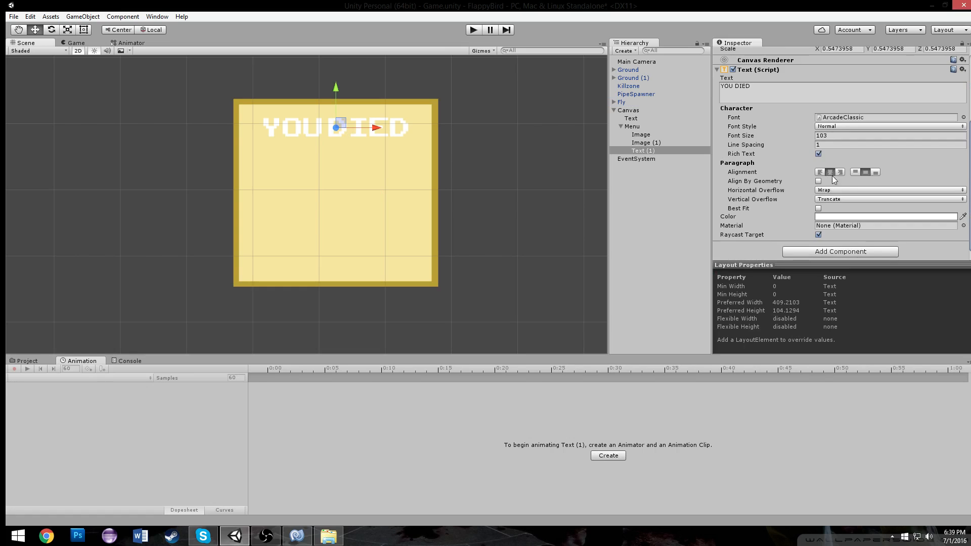
pyautogui.click(833, 218)
pyautogui.moveTo(675, 207)
pyautogui.mouseDown()
pyautogui.moveTo(642, 207)
pyautogui.moveTo(642, 221)
pyautogui.moveTo(632, 190)
pyautogui.moveTo(631, 207)
pyautogui.mouseUp()
pyautogui.click(733, 220)
pyautogui.moveTo(706, 178); pyautogui.dragTo(767, 135)
pyautogui.moveTo(711, 192); pyautogui.dragTo(721, 196)
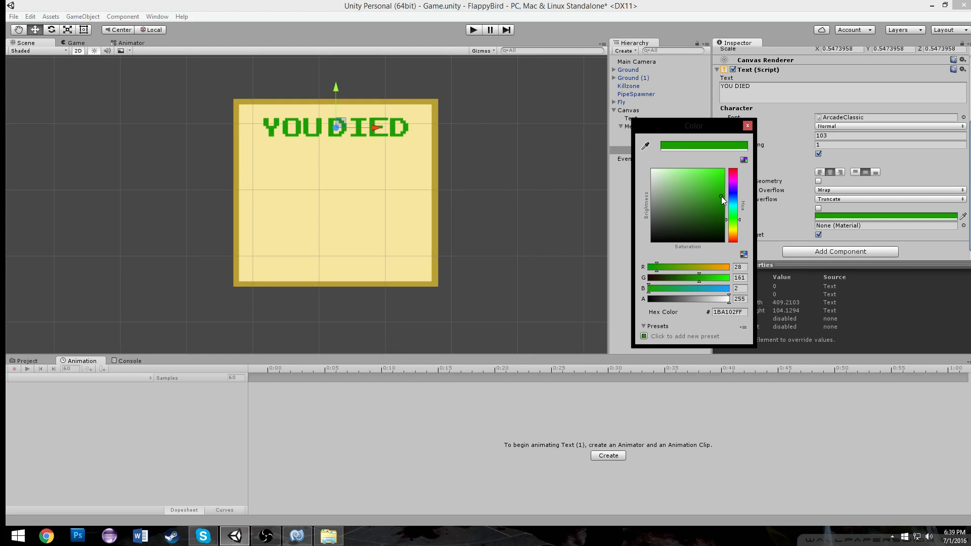
pyautogui.click(747, 126)
# Duplicate the YOU DIED text, move the copy below it, and change its text to Score
pyautogui.scroll(-2, 387, 161)
pyautogui.scroll(2, 388, 160)
pyautogui.click(657, 126)
pyautogui.click(647, 150)
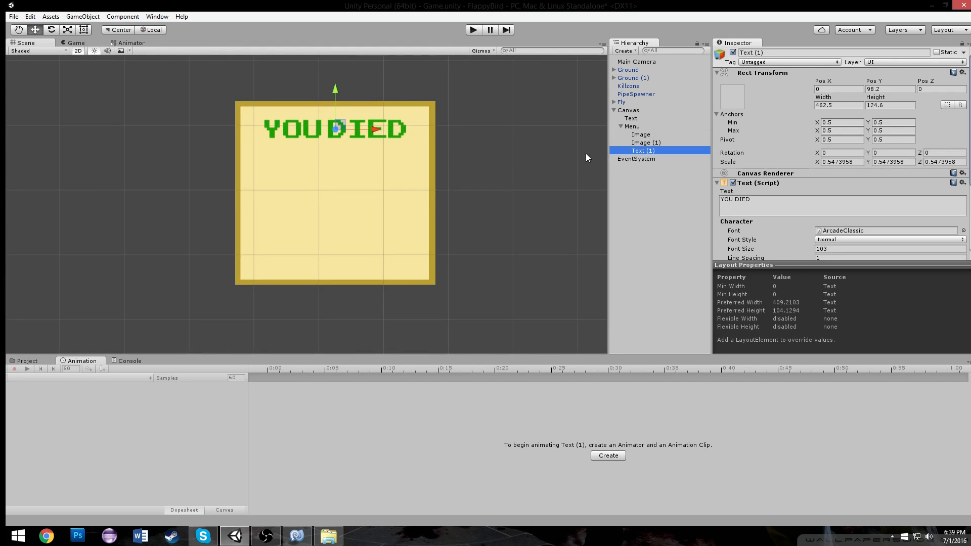
pyautogui.hotkey('ctrl', 'd')
pyautogui.moveTo(336, 87); pyautogui.dragTo(347, 120)
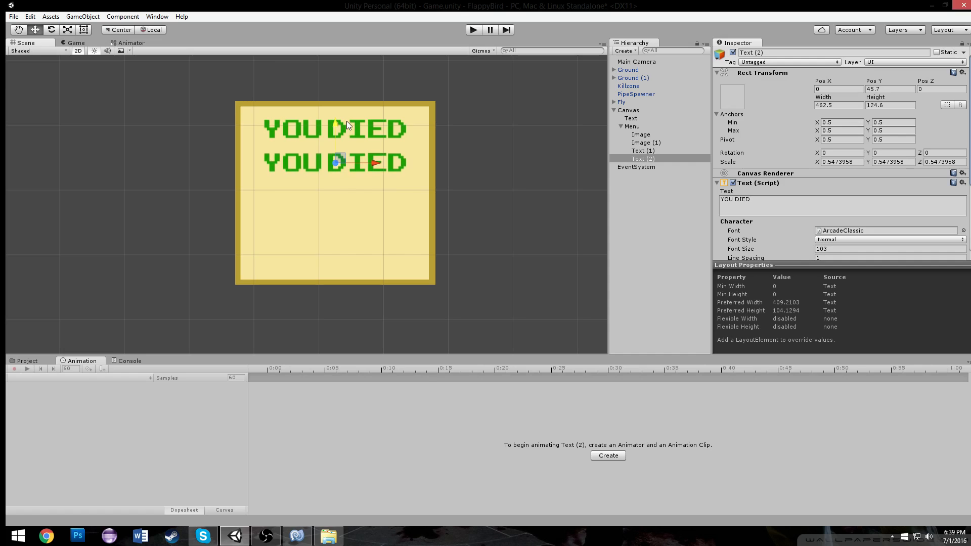
pyautogui.click(766, 204)
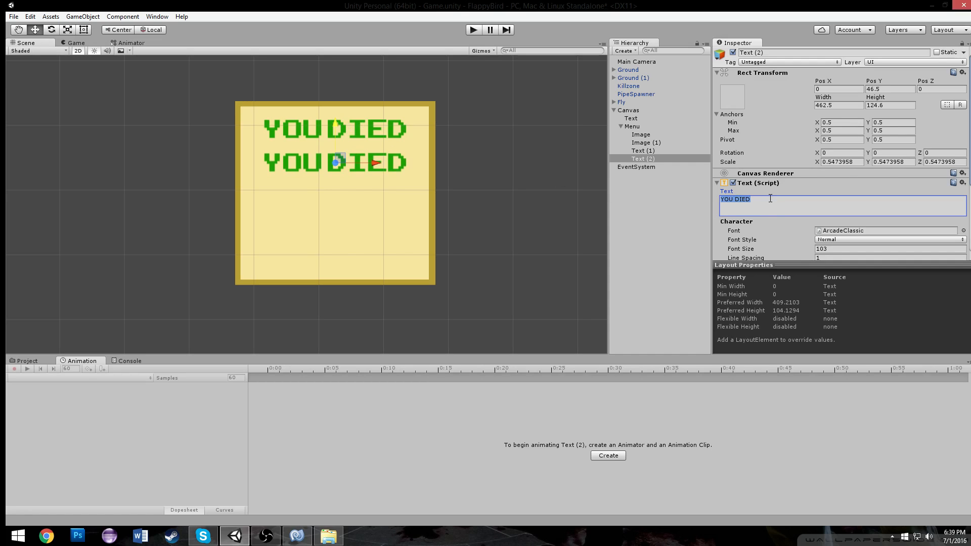
pyautogui.write('Score')
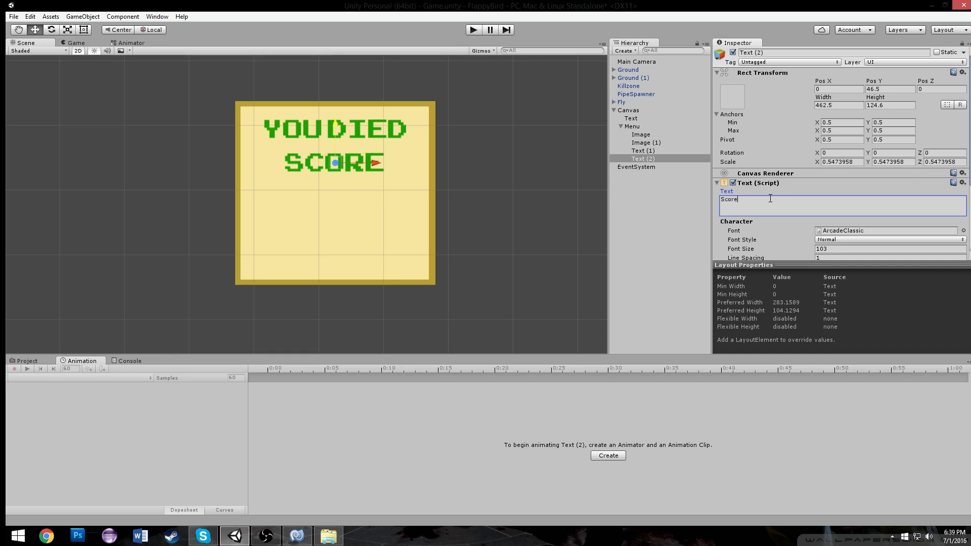
# Reduce the Score text's font size to 57 and move it to the left side of the panel
pyautogui.moveTo(795, 248); pyautogui.dragTo(760, 249)
pyautogui.moveTo(374, 168); pyautogui.dragTo(312, 163)
pyautogui.moveTo(796, 249); pyautogui.dragTo(803, 248)
pyautogui.moveTo(313, 163); pyautogui.dragTo(319, 162)
# Duplicate the Score text, move the copy further down the panel, and save the scene
pyautogui.hotkey('ctrl', 'd')
pyautogui.moveTo(276, 125); pyautogui.dragTo(288, 168)
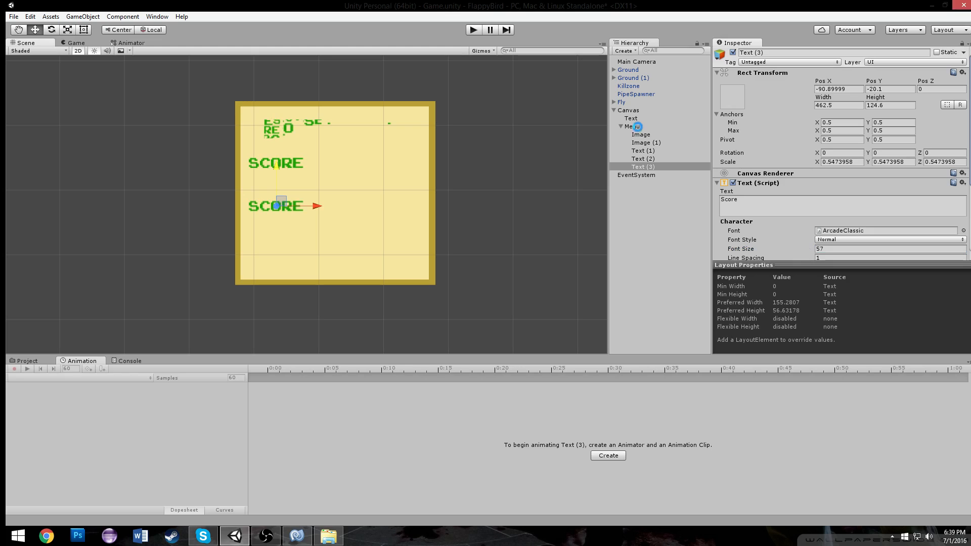
pyautogui.hotkey('ctrl', 's')
# Change the lower copy's text to HighScore and shift it slightly right
pyautogui.click(796, 210)
pyautogui.click(755, 200)
pyautogui.press('BackSpace')
pyautogui.press('BackSpace')
pyautogui.press('BackSpace')
pyautogui.press('BackSpace')
pyautogui.press('BackSpace')
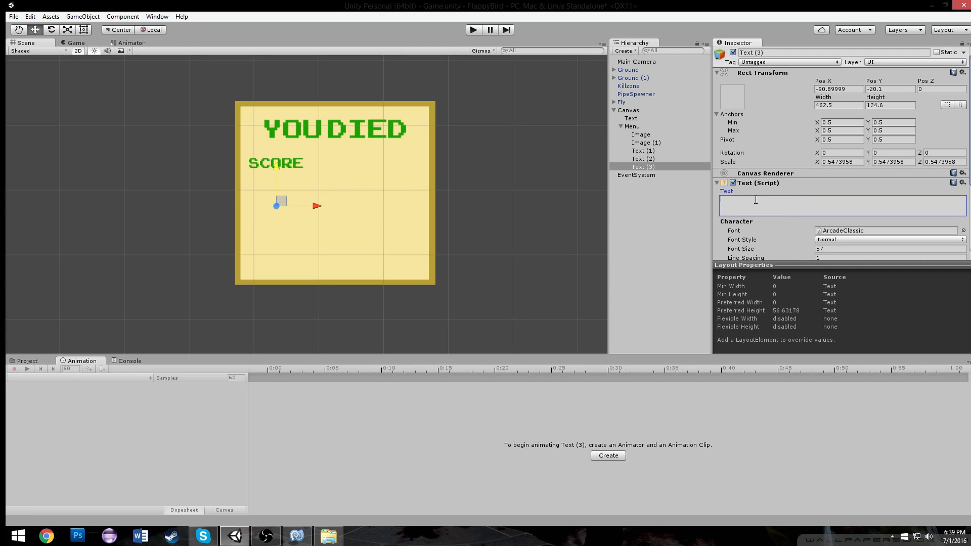
pyautogui.write('HighScore')
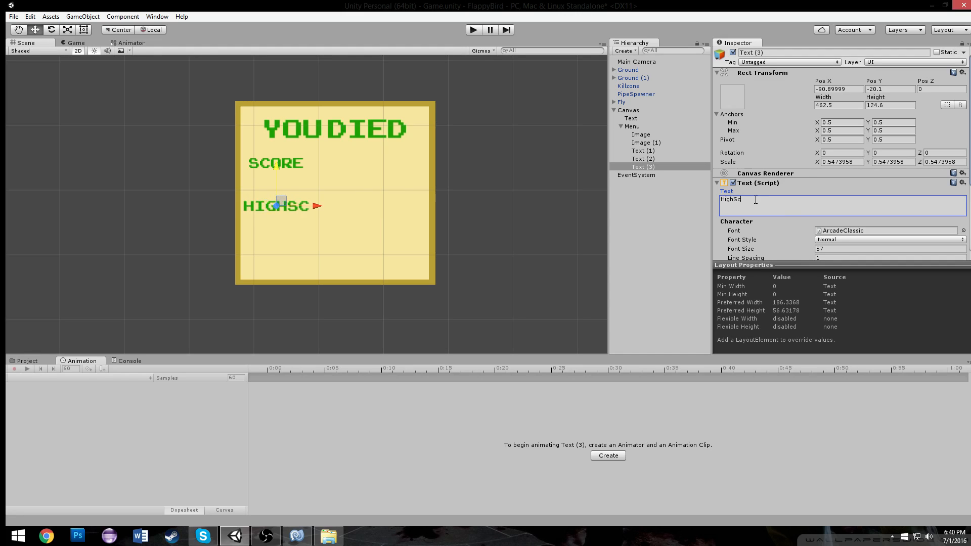
pyautogui.moveTo(318, 208); pyautogui.dragTo(338, 201)
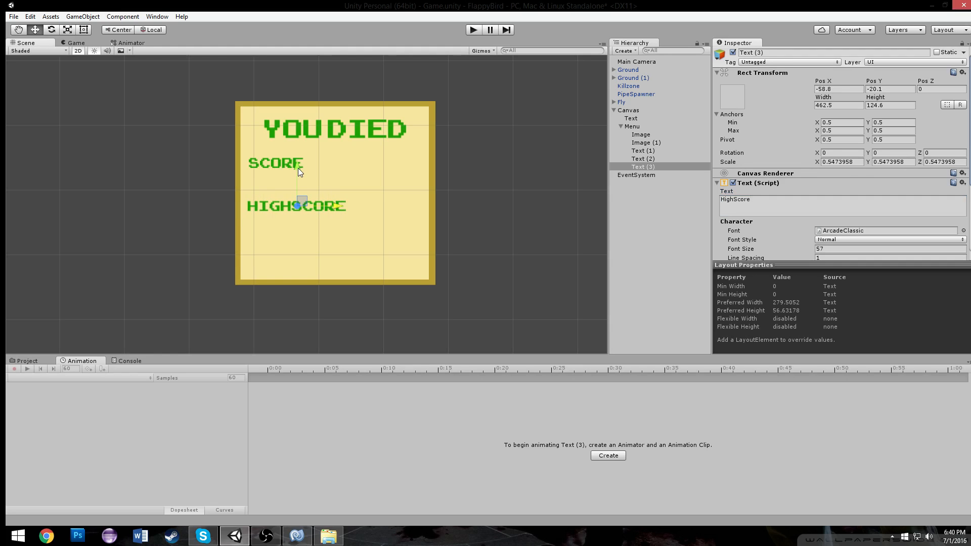
# Preview the menu layout in the Game view and return to the Scene view
pyautogui.scroll(-5, 304, 169)
pyautogui.scroll(4, 347, 180)
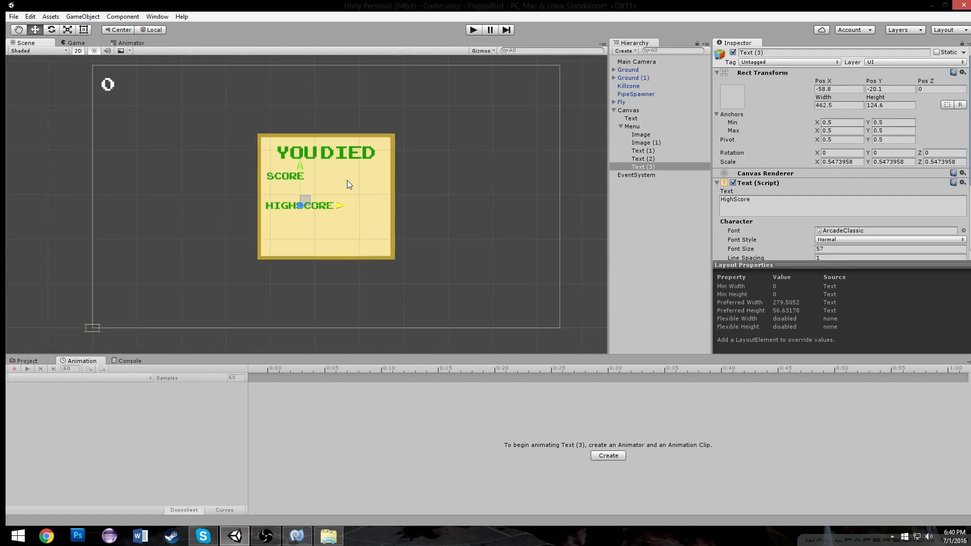
pyautogui.scroll(3, 347, 180)
pyautogui.scroll(-4, 329, 172)
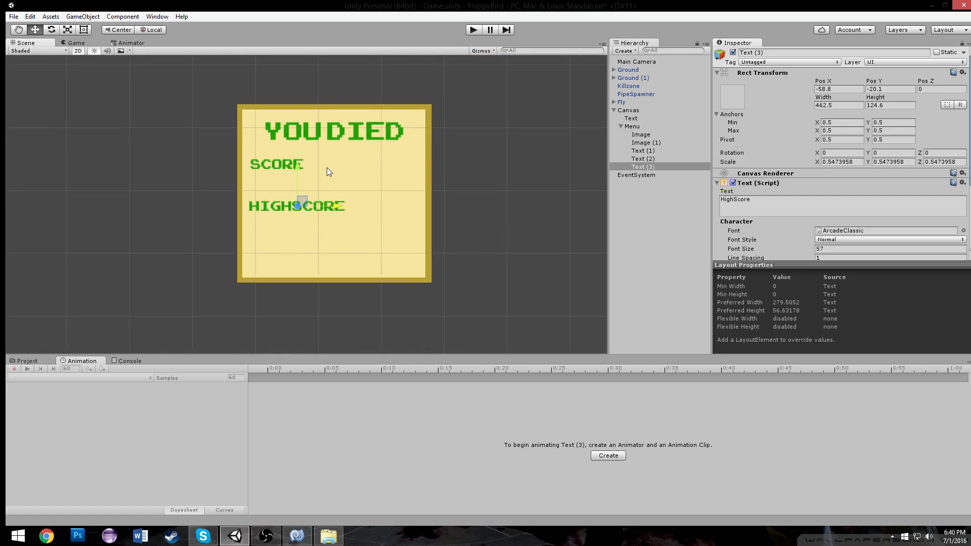
pyautogui.click(73, 43)
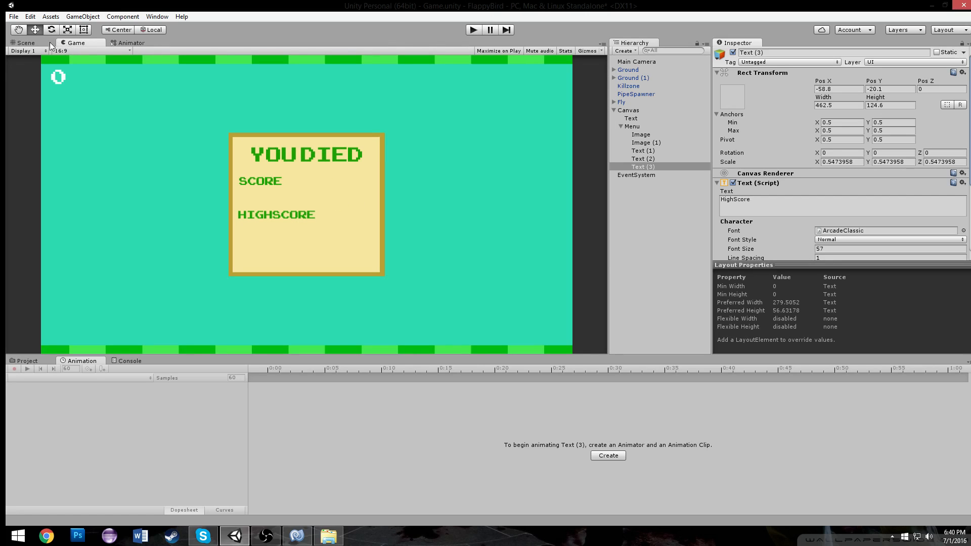
pyautogui.click(35, 43)
pyautogui.scroll(4, 357, 177)
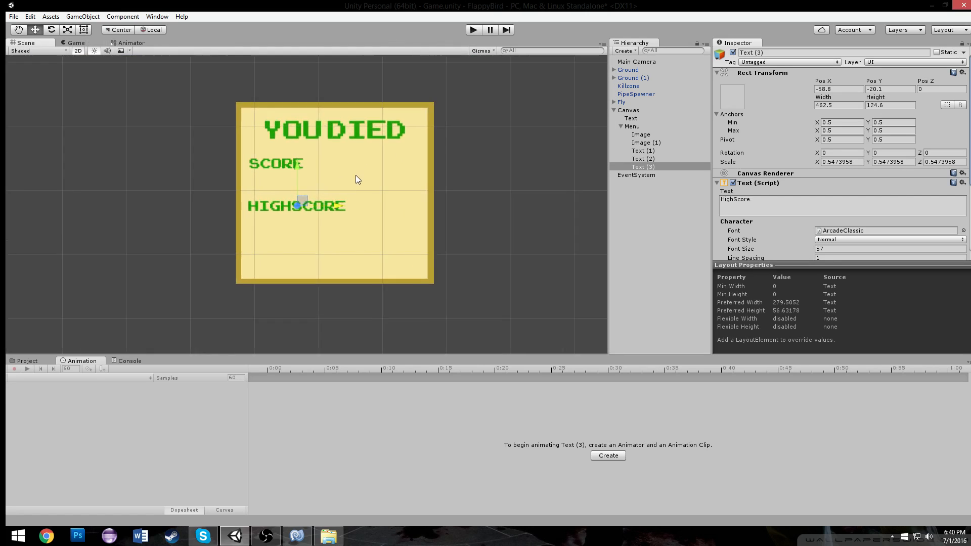
# Set the Score text's font size to 78 and reposition it below the title
pyautogui.click(272, 154)
pyautogui.moveTo(798, 249); pyautogui.dragTo(821, 249)
pyautogui.moveTo(322, 156); pyautogui.dragTo(335, 148)
pyautogui.moveTo(292, 115); pyautogui.dragTo(295, 131)
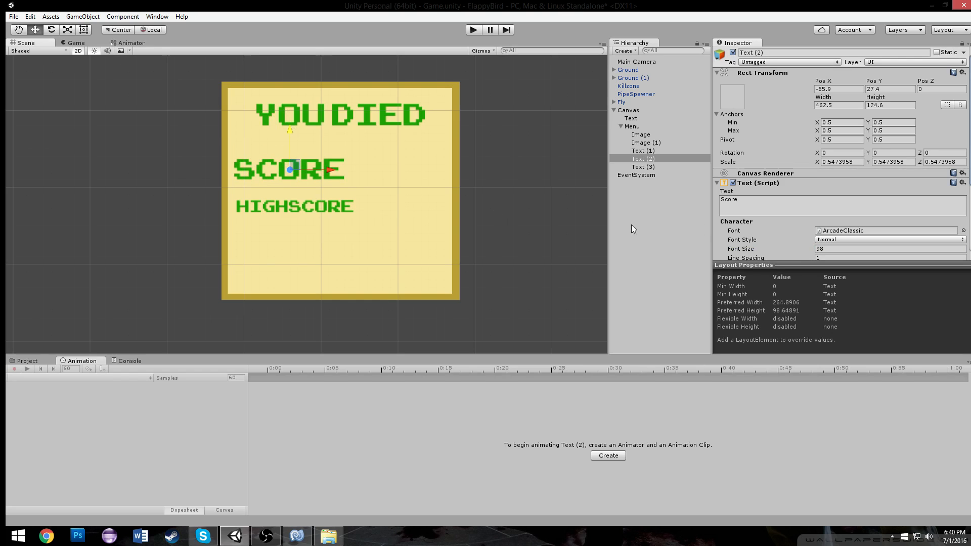
pyautogui.moveTo(797, 247); pyautogui.dragTo(792, 250)
pyautogui.moveTo(787, 249); pyautogui.dragTo(787, 247)
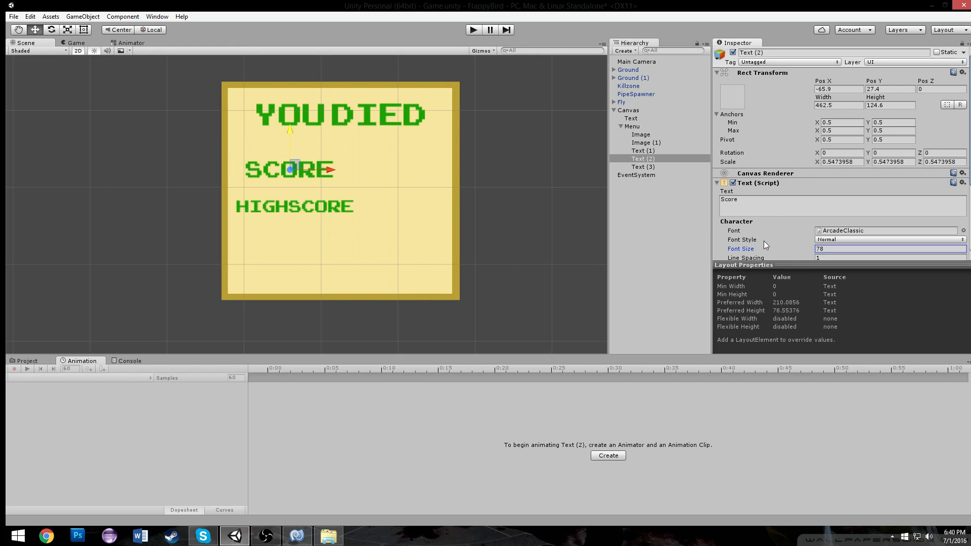
pyautogui.moveTo(330, 178); pyautogui.dragTo(321, 175)
# Set the HighScore text's font size to 78 and move it slightly right
pyautogui.click(326, 205)
pyautogui.click(817, 248)
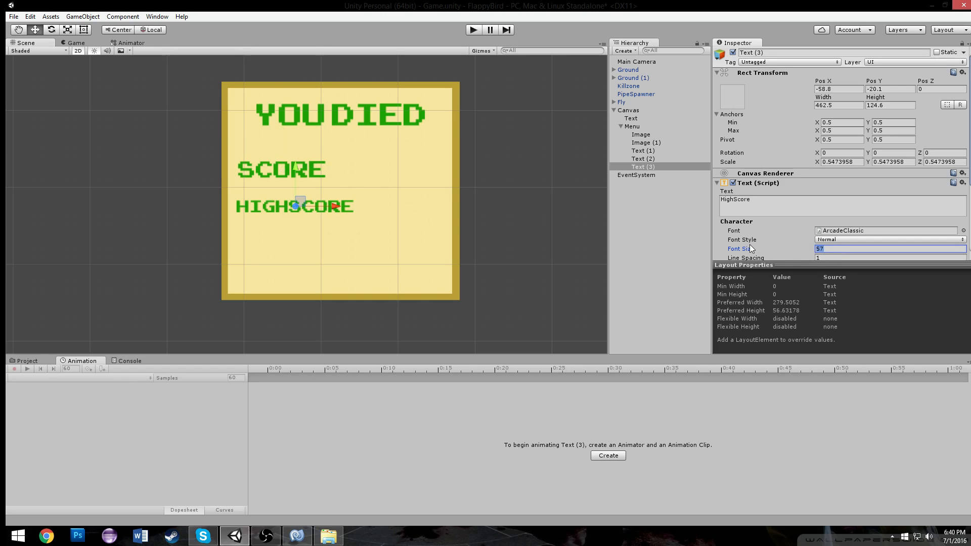
pyautogui.write('78')
pyautogui.moveTo(347, 208); pyautogui.dragTo(362, 202)
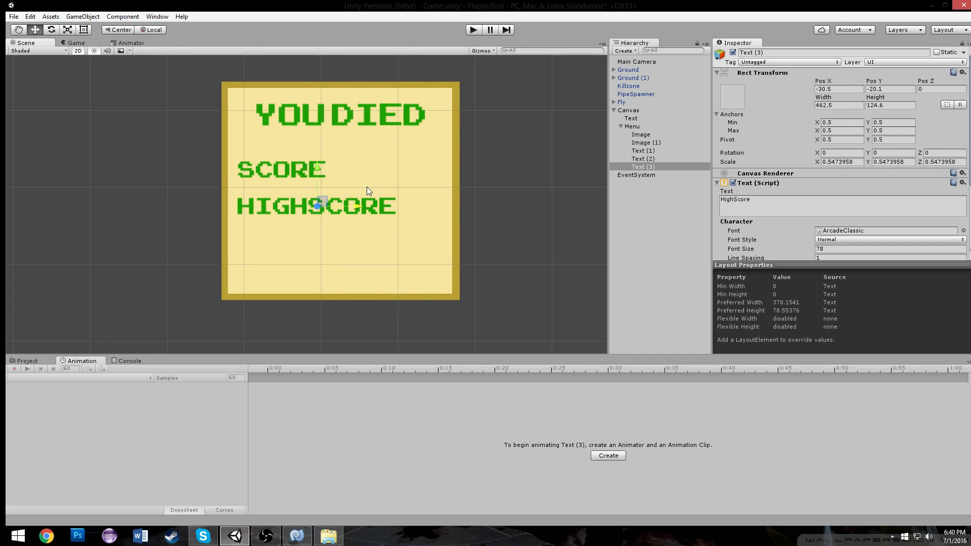
# Duplicate the HighScore text and change the copy's text to 0
pyautogui.scroll(-6, 368, 190)
pyautogui.click(348, 237)
pyautogui.scroll(5, 349, 235)
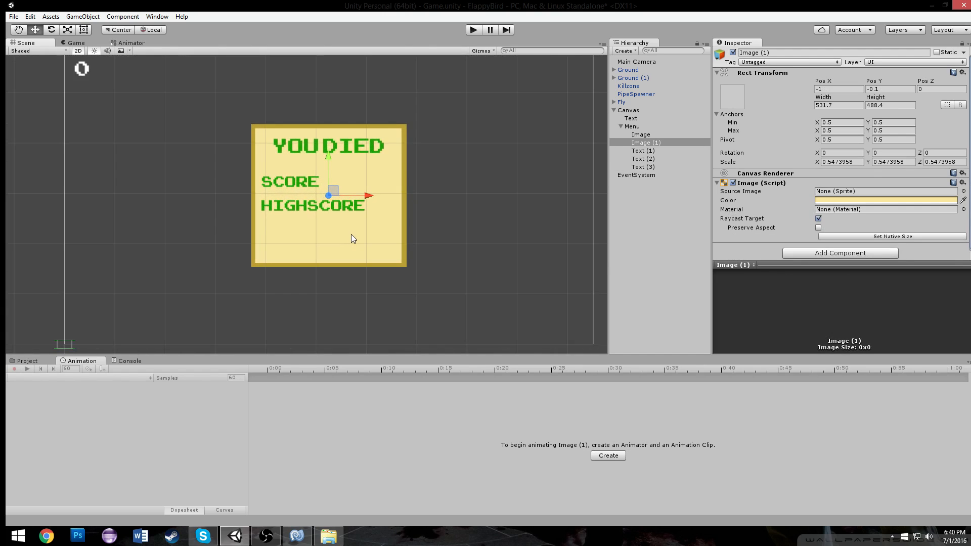
pyautogui.click(308, 167)
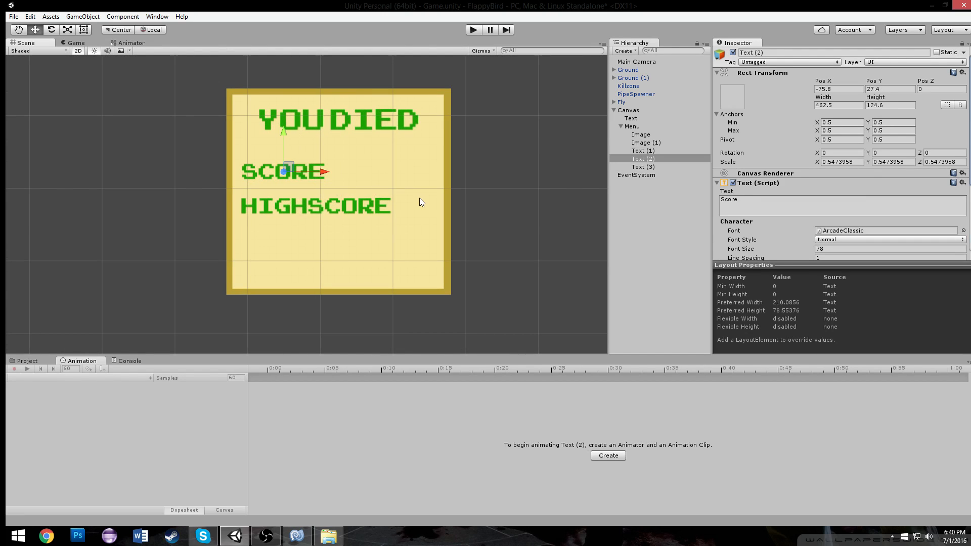
pyautogui.click(649, 166)
pyautogui.click(646, 151)
pyautogui.click(642, 117)
pyautogui.click(638, 167)
pyautogui.hotkey('ctrl', 'd')
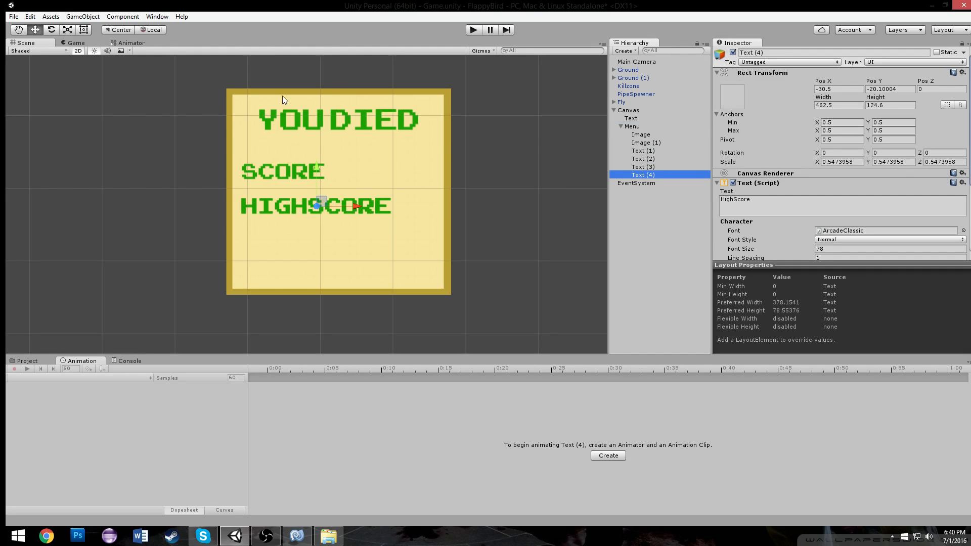
pyautogui.click(837, 214)
pyautogui.write('0')
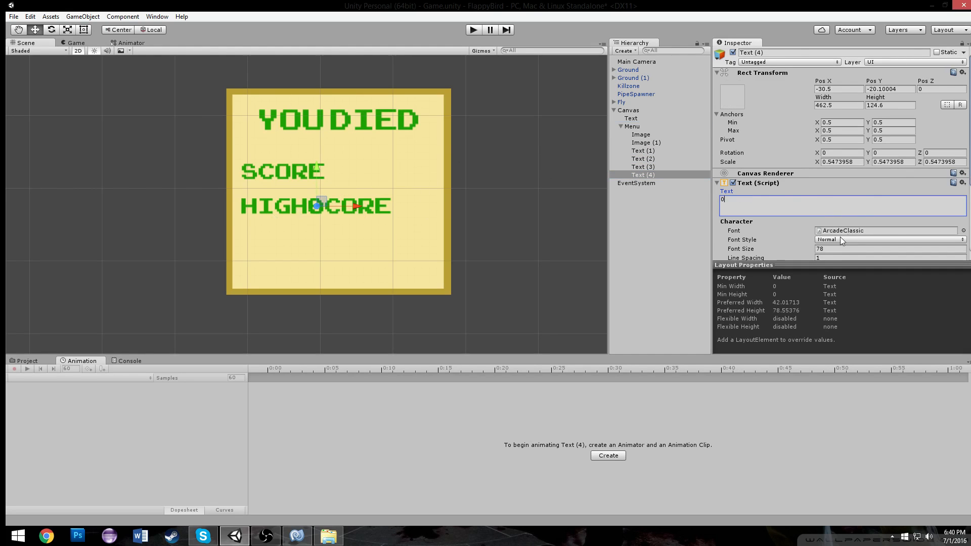
# Right-align the 0 text and move it to the right end of the HIGHSCORE row
pyautogui.scroll(-3, 846, 235)
pyautogui.click(841, 194)
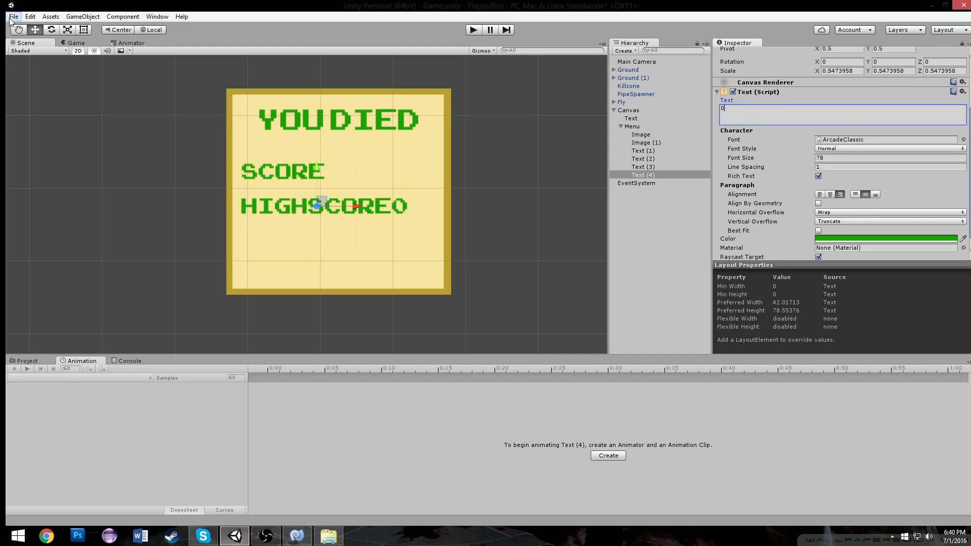
pyautogui.moveTo(355, 206); pyautogui.dragTo(386, 205)
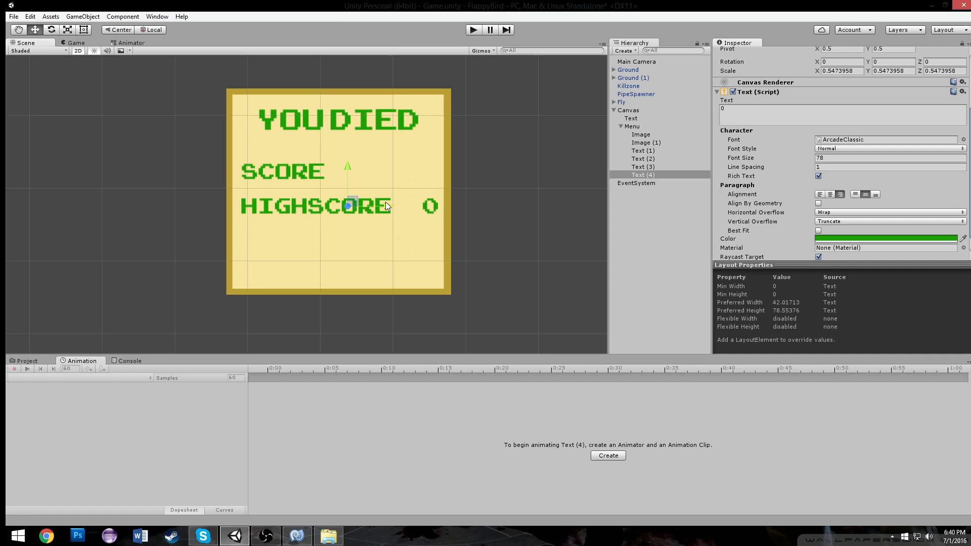
# Nudge the Score and HighScore labels slightly left to line them up
pyautogui.click(265, 196)
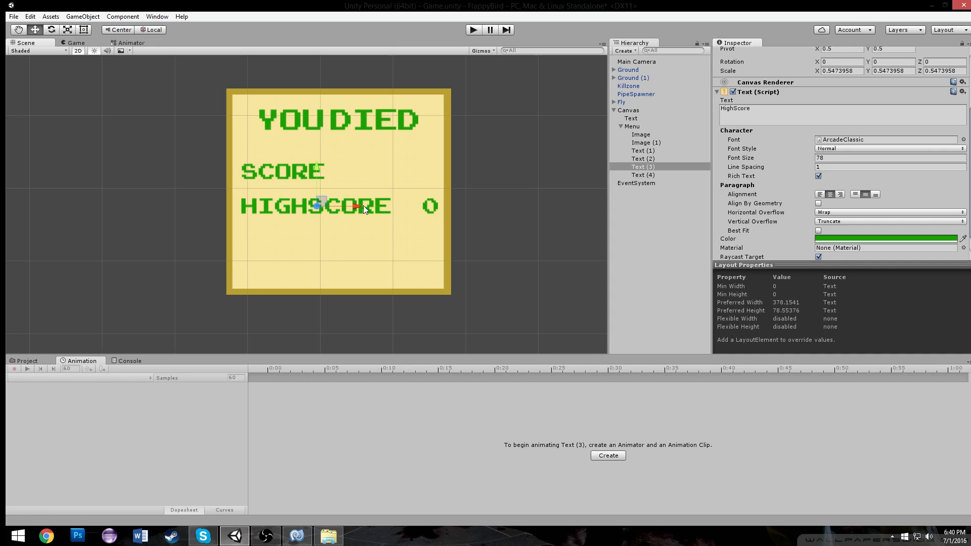
pyautogui.keyDown('shift'); pyautogui.click(272, 173); pyautogui.keyUp('shift')
pyautogui.moveTo(342, 192); pyautogui.dragTo(338, 191)
pyautogui.click(426, 205)
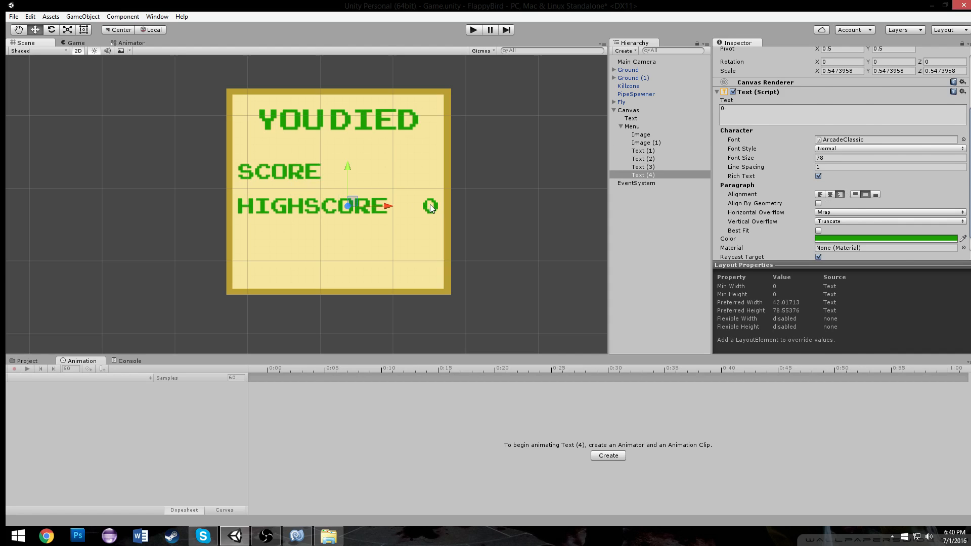
pyautogui.click(428, 207)
pyautogui.click(429, 208)
pyautogui.click(429, 208)
pyautogui.click(442, 208)
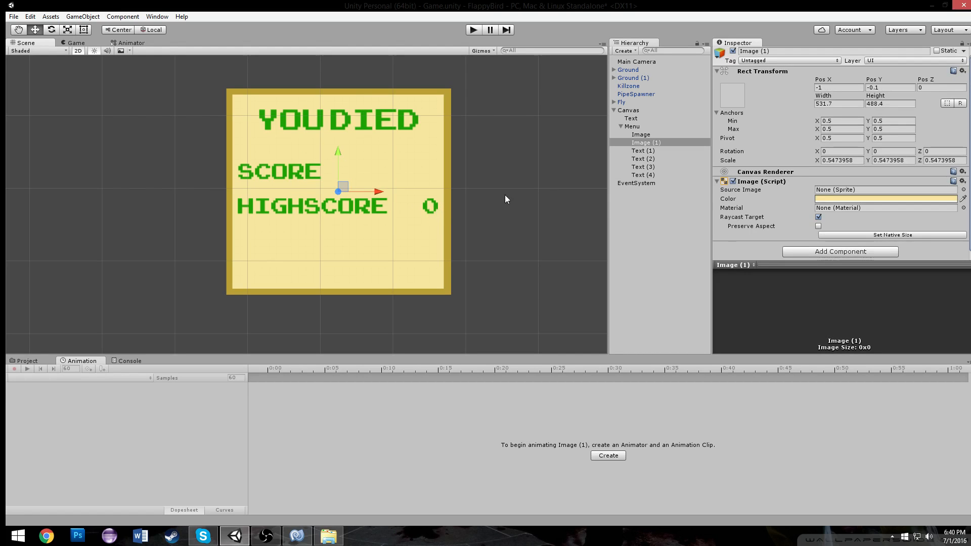
# Set the 0 text's color to black
pyautogui.click(648, 175)
pyautogui.scroll(-3, 858, 234)
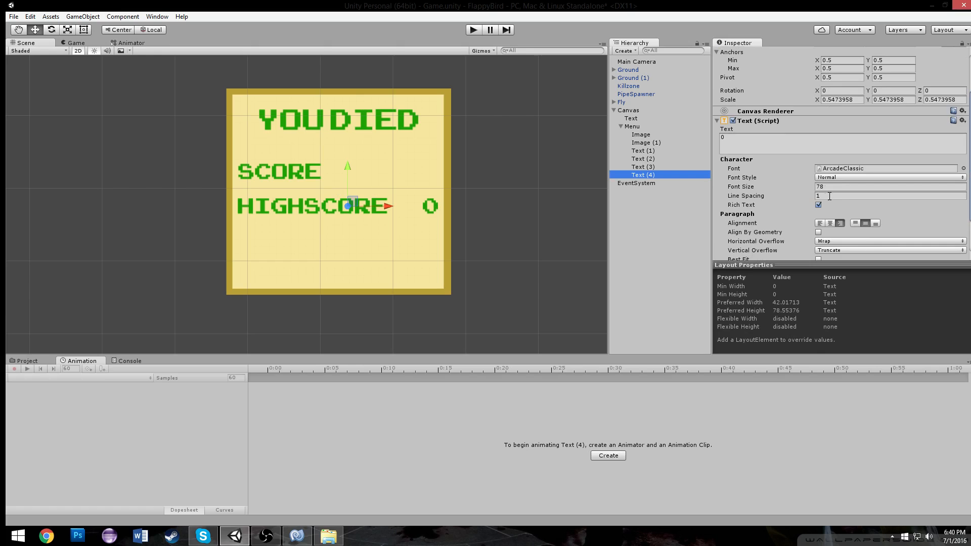
pyautogui.scroll(-2, 830, 199)
pyautogui.click(844, 215)
pyautogui.moveTo(708, 186); pyautogui.dragTo(626, 240)
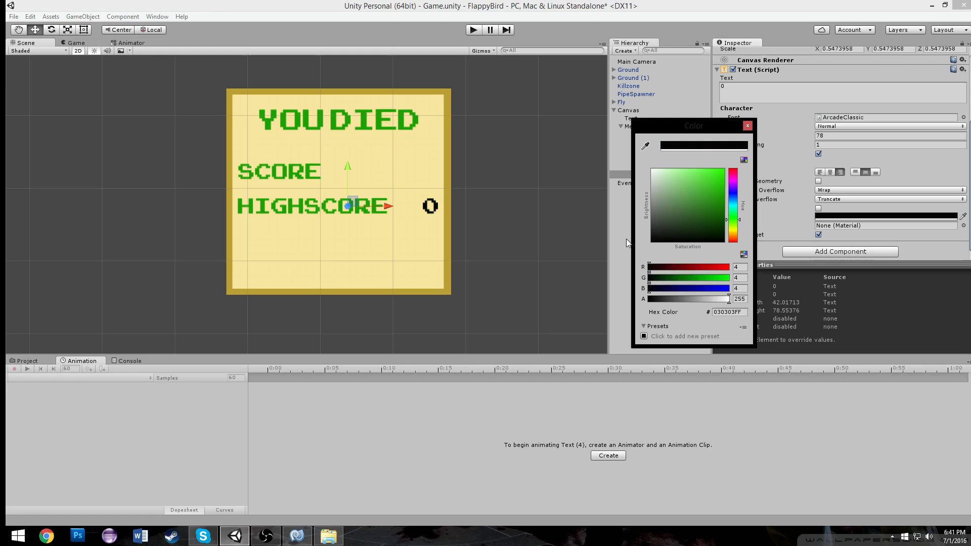
pyautogui.click(747, 126)
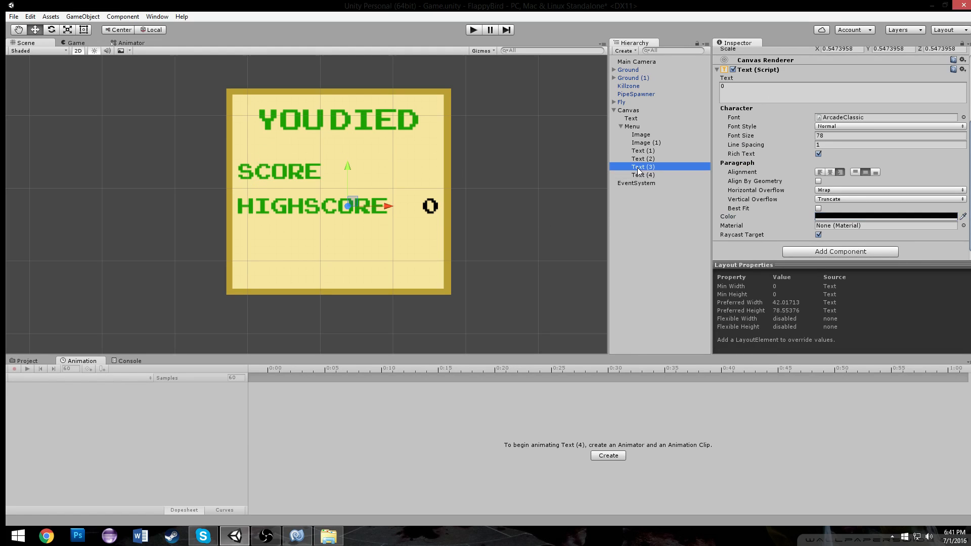
# Duplicate the 0 text and move the copy up beside SCORE
pyautogui.hotkey('ctrl', 'd')
pyautogui.moveTo(340, 166); pyautogui.dragTo(359, 130)
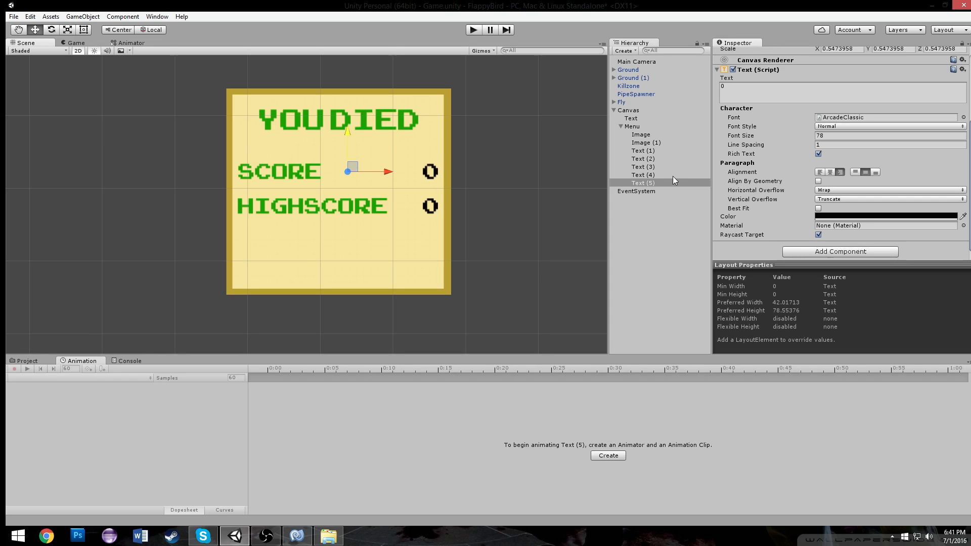
# Select both number texts beside SCORE and HIGHSCORE and add the Player Pref Text script component to them
pyautogui.click(823, 254)
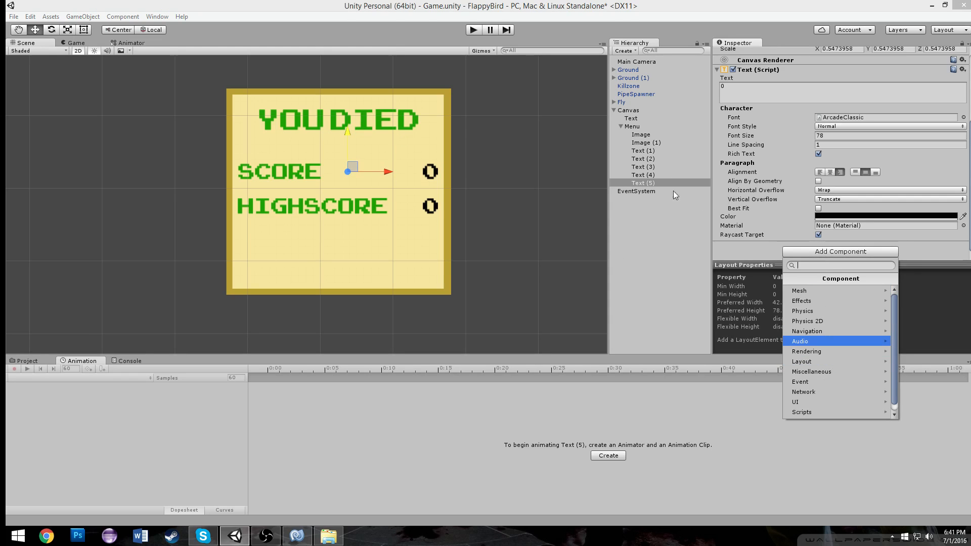
pyautogui.doubleClick(643, 176)
pyautogui.click(643, 175)
pyautogui.click(646, 180)
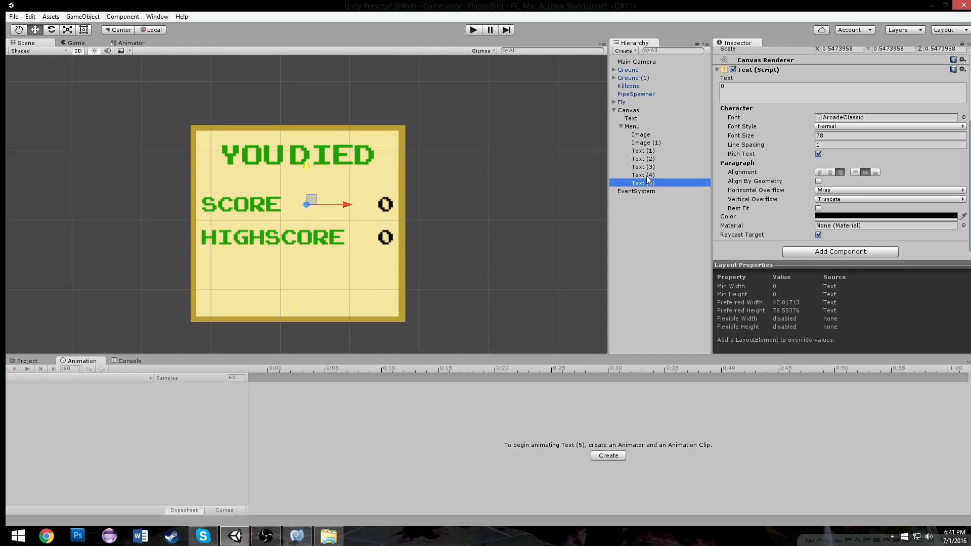
pyautogui.click(647, 175)
pyautogui.keyDown('shift'); pyautogui.click(647, 183); pyautogui.keyUp('shift')
pyautogui.click(839, 252)
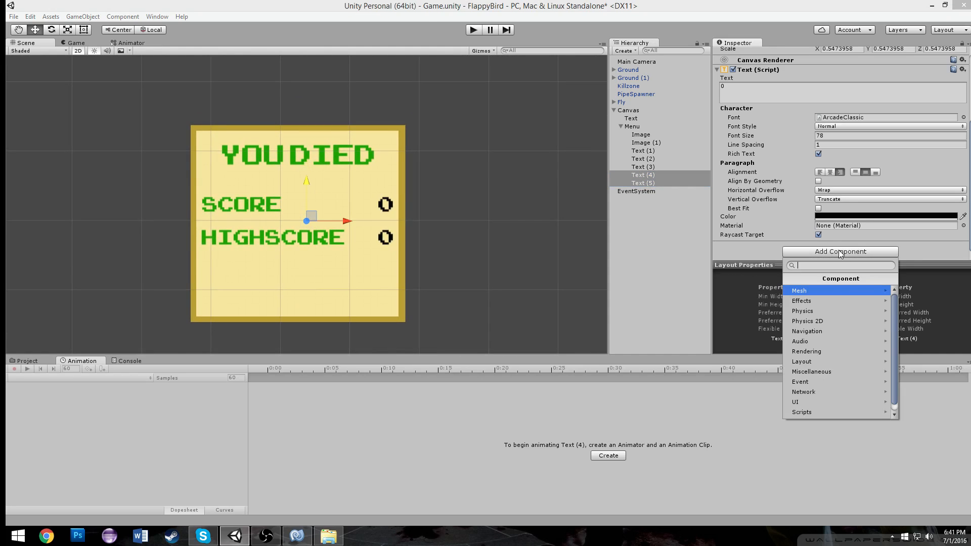
pyautogui.click(829, 402)
pyautogui.click(823, 341)
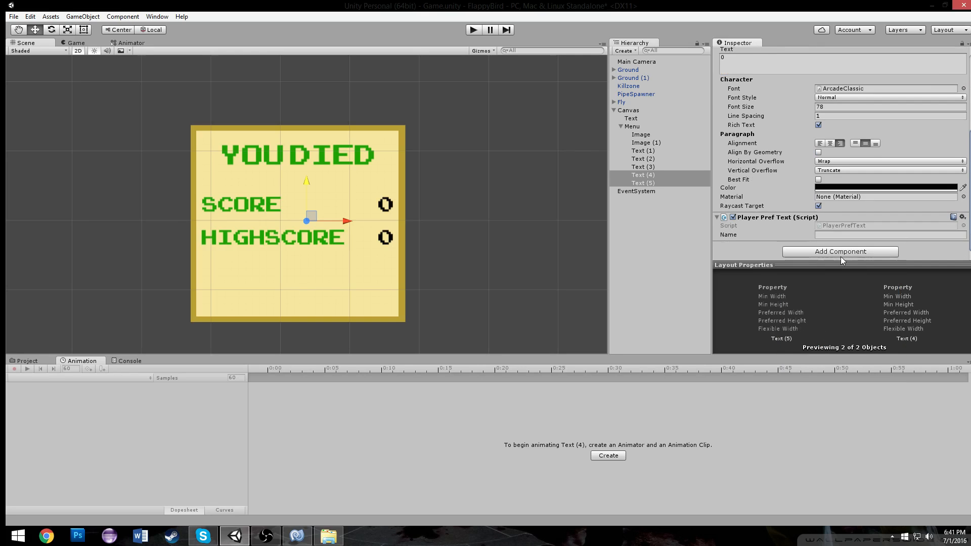
# Rename the 0 text in the HIGHSCORE row to hs
pyautogui.click(658, 177)
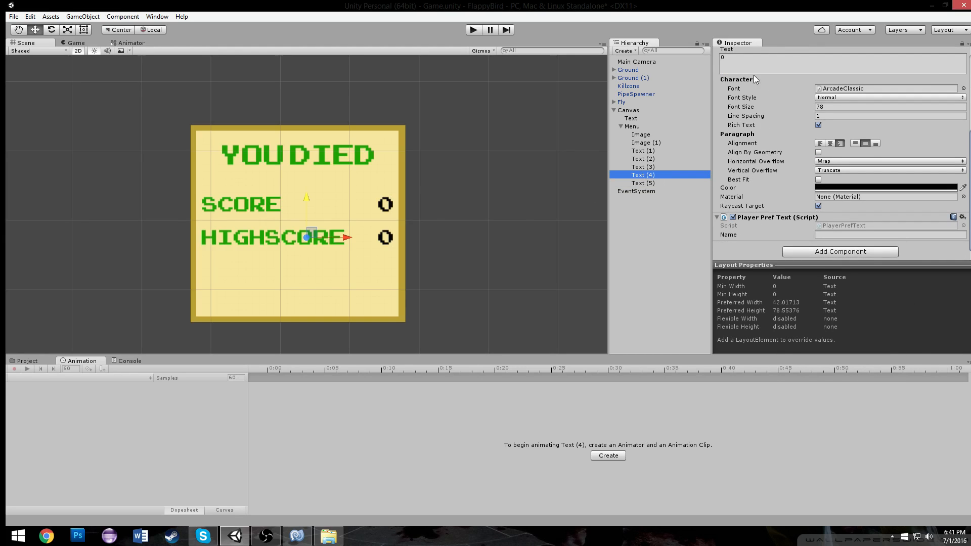
pyautogui.click(749, 63)
pyautogui.scroll(5, 747, 64)
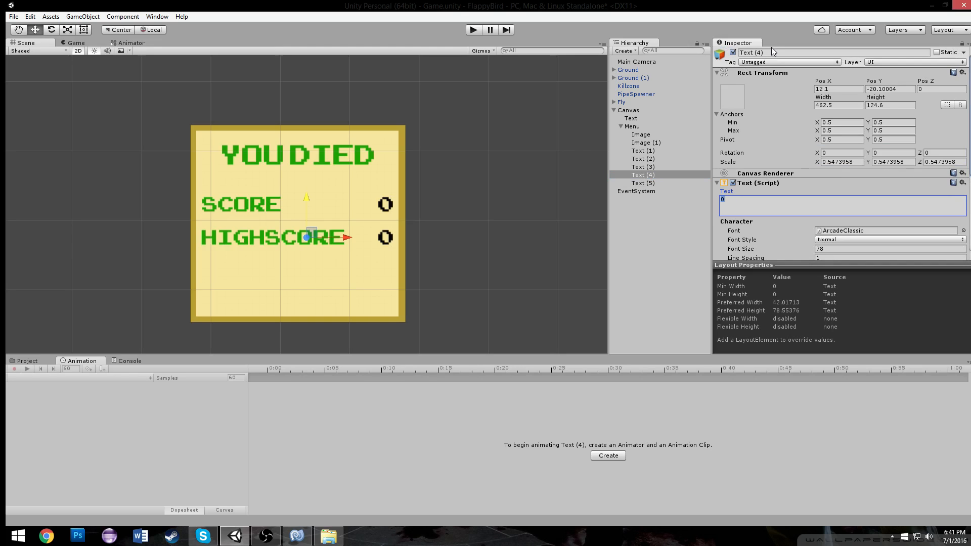
pyautogui.click(770, 53)
pyautogui.write('hs')
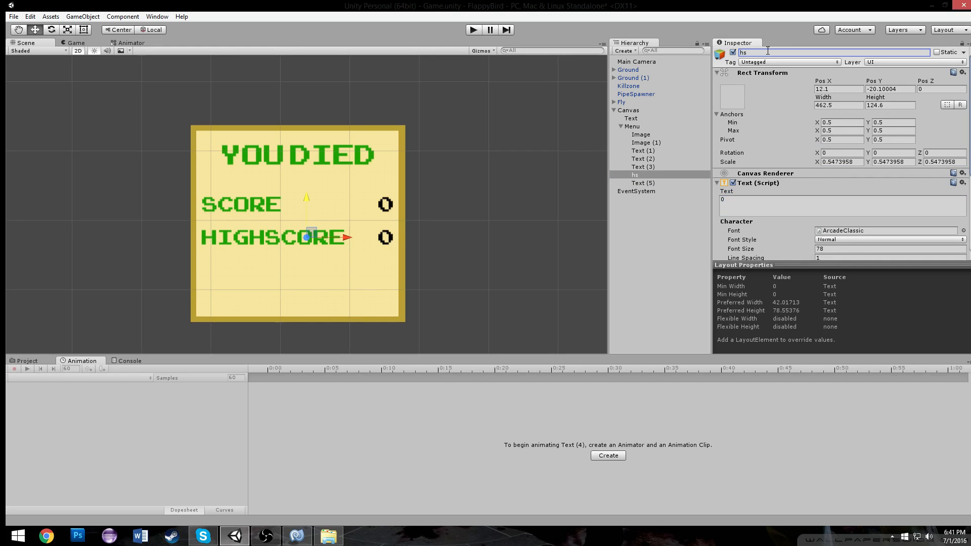
# Rename the 0 text in the SCORE row to s and set its Player Pref Text name to Score
pyautogui.click(646, 183)
pyautogui.click(784, 52)
pyautogui.write('s')
pyautogui.scroll(-5, 789, 141)
pyautogui.click(857, 234)
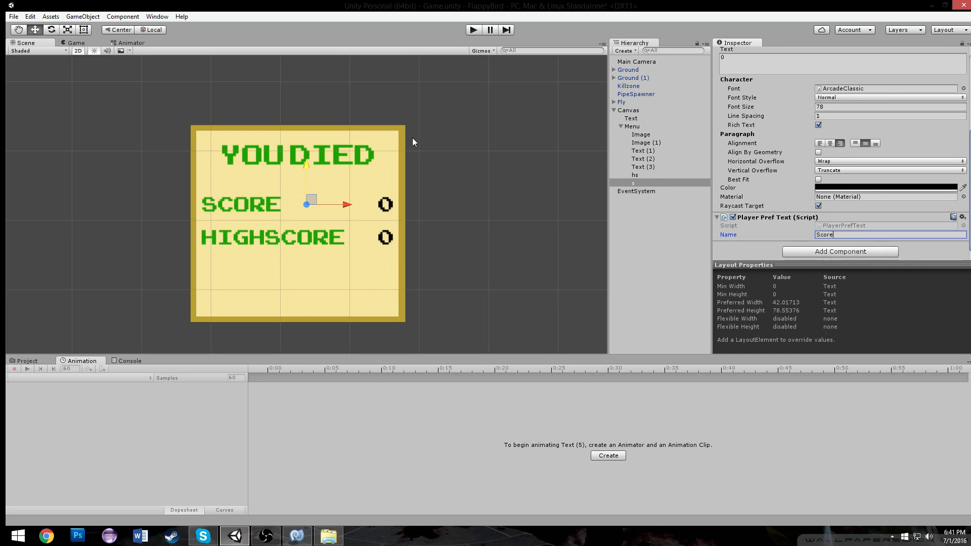
# Set the hs text's Player Pref Text name to HighScore
pyautogui.click(660, 175)
pyautogui.scroll(-2, 836, 247)
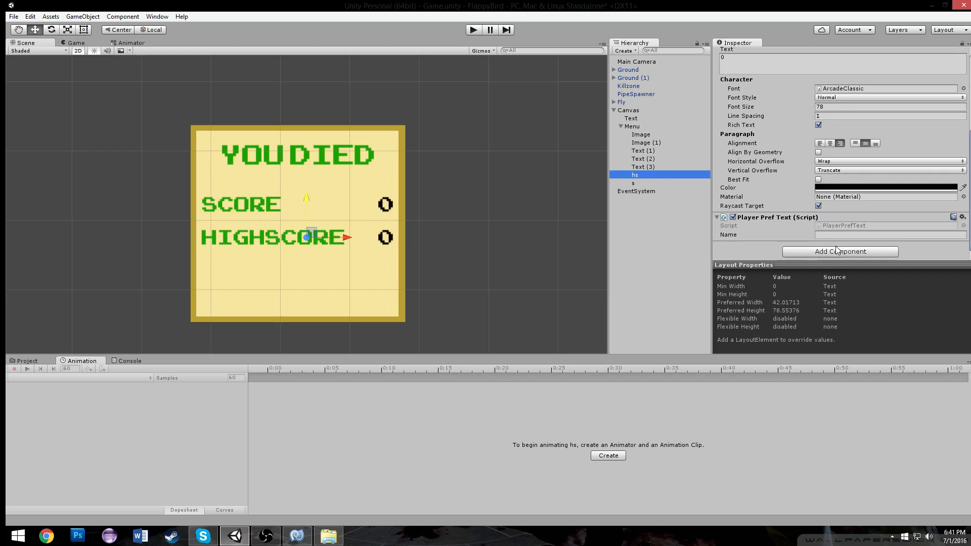
pyautogui.click(847, 234)
pyautogui.write('Hiugh')
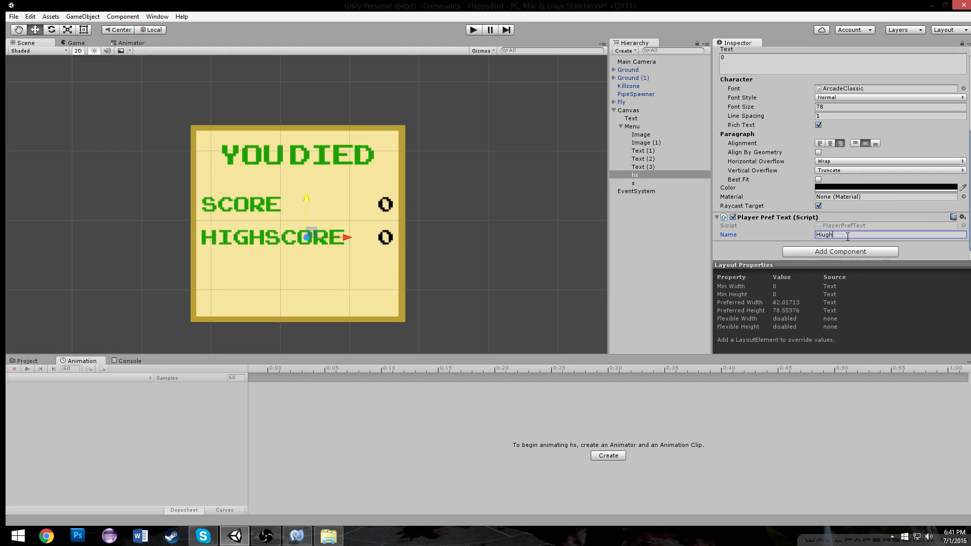
pyautogui.write('Score')
# Play the game to check the score and high score labels on the game-over panel
pyautogui.click(475, 30)
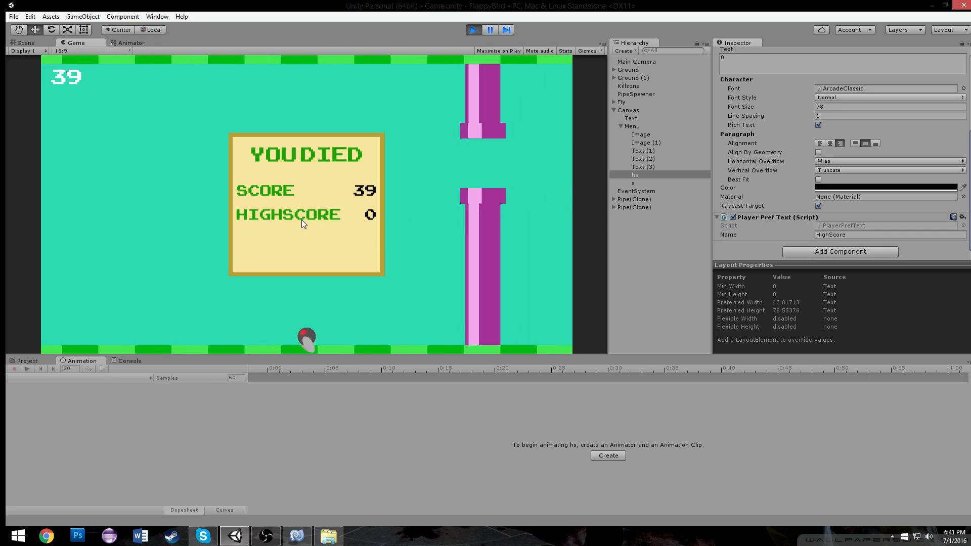
pyautogui.click(473, 29)
pyautogui.moveTo(450, 74); pyautogui.dragTo(451, 71, button='middle')
pyautogui.scroll(1, 451, 72)
# Create a UI Button and make it a child of the Menu object
pyautogui.click(628, 51)
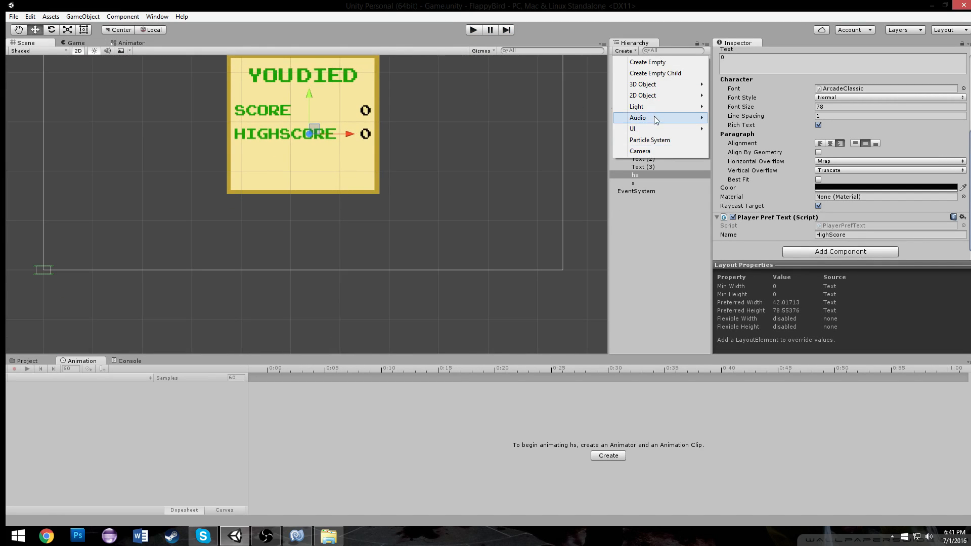
pyautogui.moveTo(650, 129)
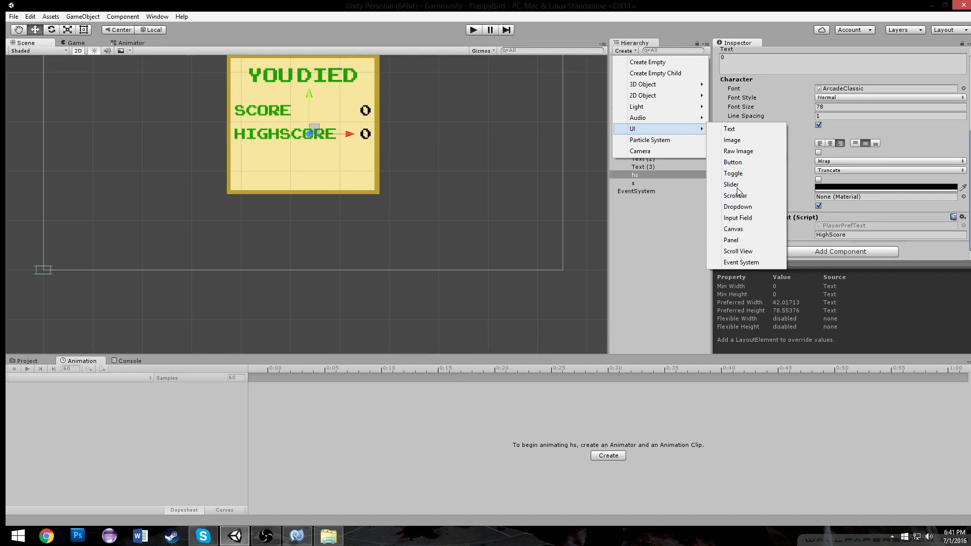
pyautogui.click(733, 162)
pyautogui.moveTo(633, 191); pyautogui.dragTo(638, 127)
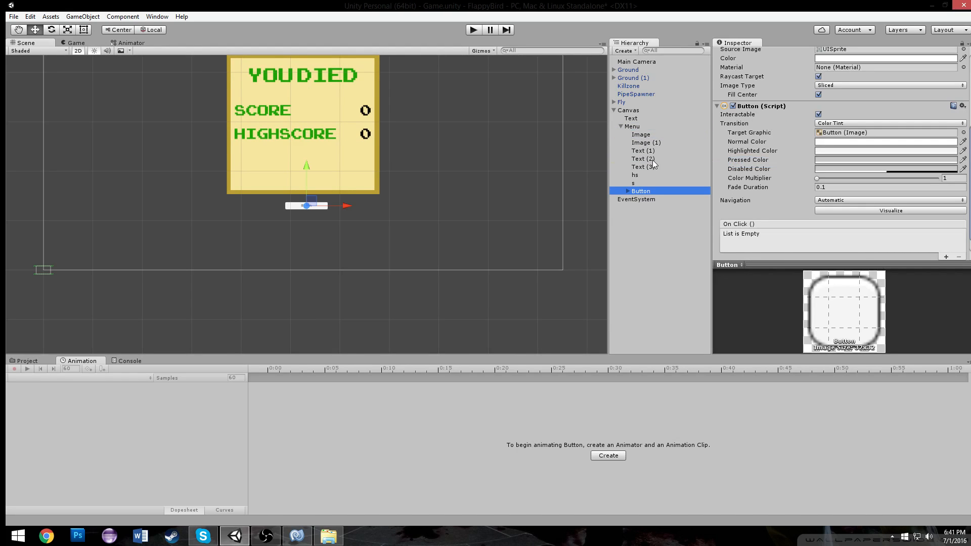
# Position the button below the HIGHSCORE row and set its source image to Square
pyautogui.scroll(5, 740, 146)
pyautogui.click(837, 89)
pyautogui.write('0')
pyautogui.click(879, 90)
pyautogui.write('0')
pyautogui.scroll(2, 310, 172)
pyautogui.moveTo(305, 83); pyautogui.dragTo(313, 133)
pyautogui.click(964, 191)
pyautogui.doubleClick(694, 127)
# Resize the button to about 432 by 84 across the panel's lower part and set its Pos X to 0
pyautogui.click(84, 30)
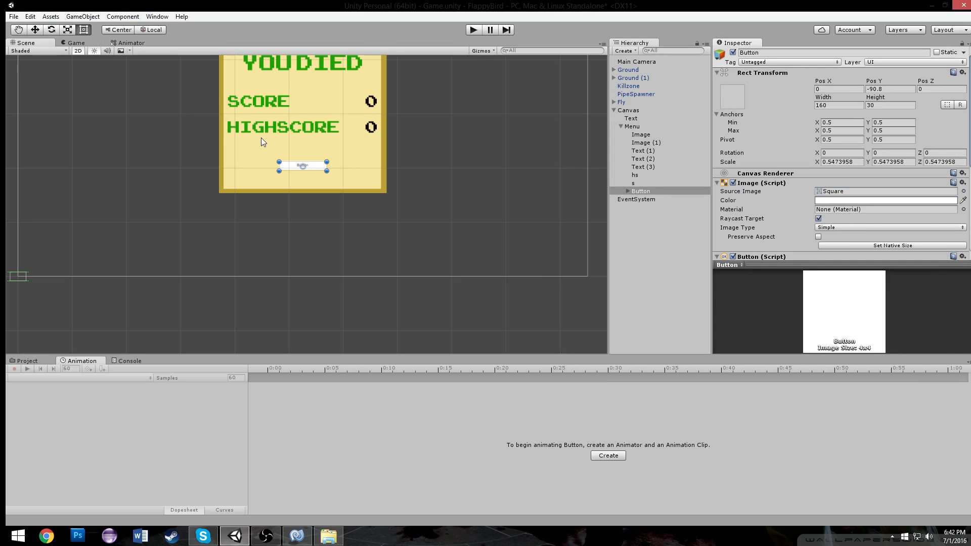
pyautogui.scroll(3, 307, 202)
pyautogui.moveTo(339, 144); pyautogui.dragTo(344, 181)
pyautogui.moveTo(330, 159); pyautogui.dragTo(370, 147)
pyautogui.scroll(5, 370, 147)
pyautogui.scroll(-5, 370, 146)
pyautogui.scroll(-3, 340, 122)
pyautogui.moveTo(348, 128); pyautogui.dragTo(373, 230, button='middle')
pyautogui.moveTo(374, 235); pyautogui.dragTo(378, 234)
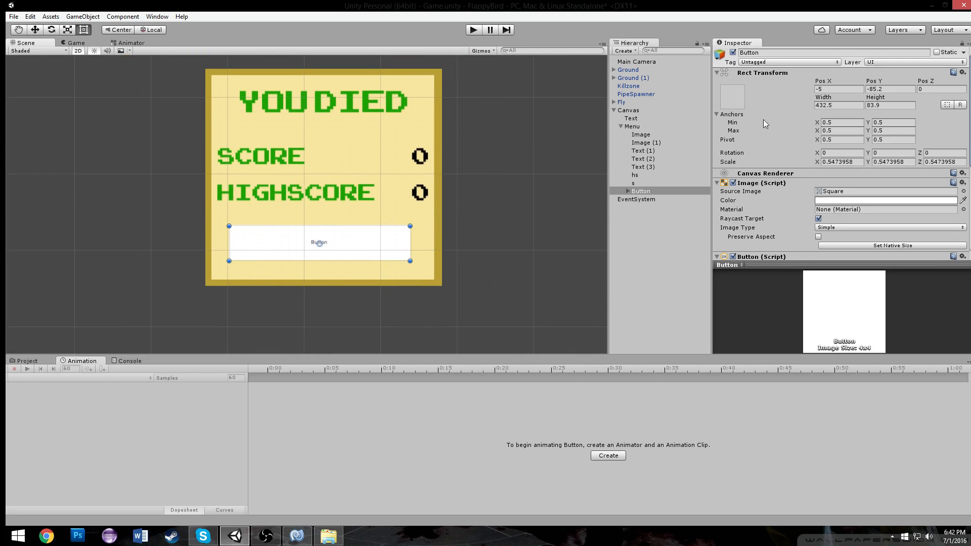
pyautogui.click(833, 90)
pyautogui.write('0')
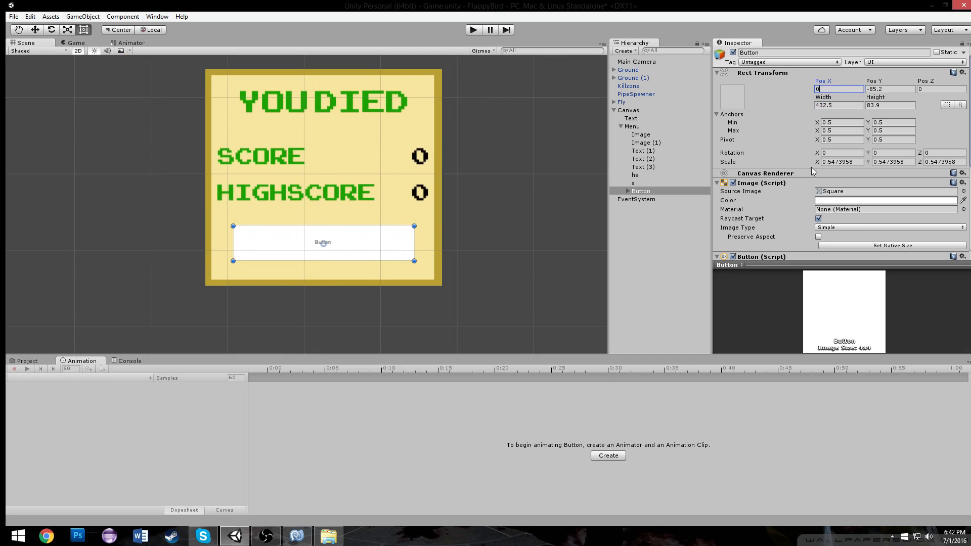
# Set the button's text to the ArcadeClassic font at size 59
pyautogui.click(628, 191)
pyautogui.click(650, 200)
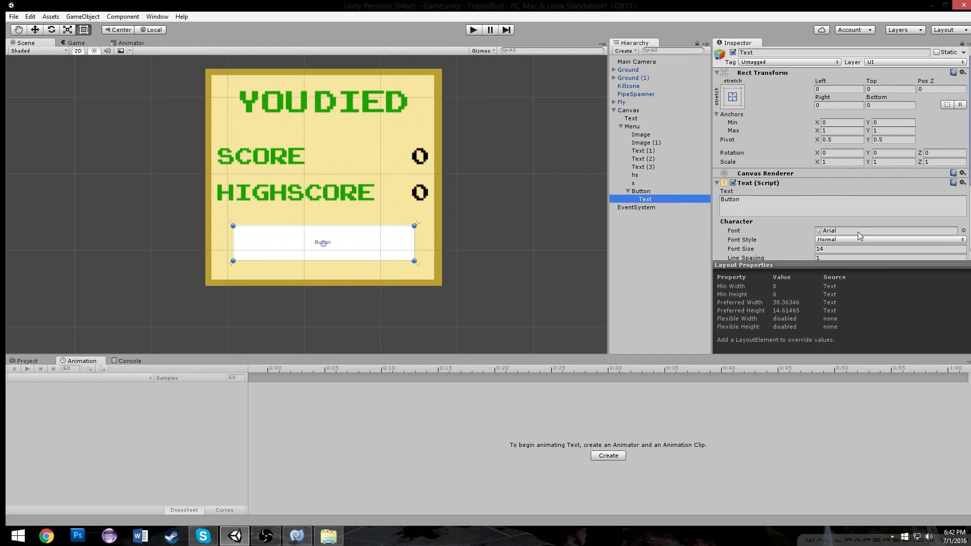
pyautogui.click(963, 231)
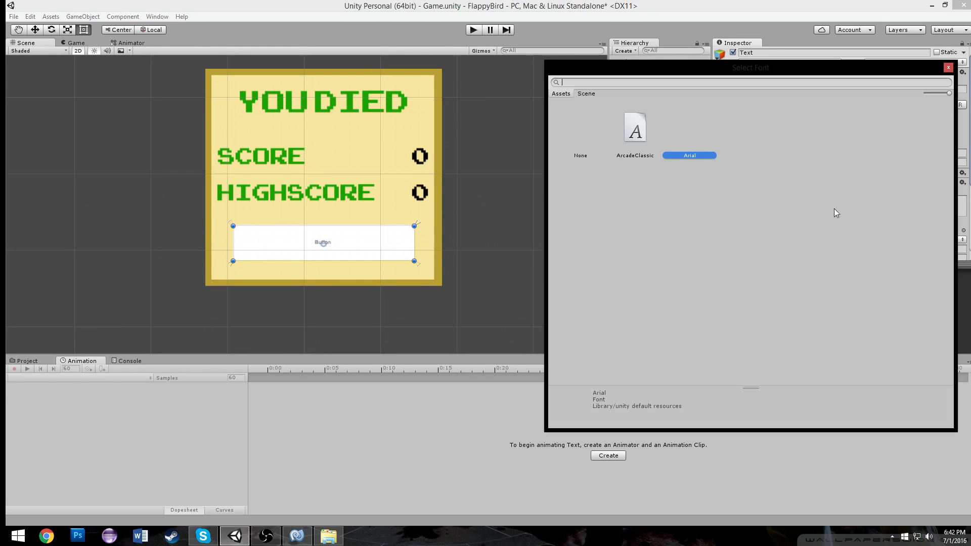
pyautogui.doubleClick(627, 127)
pyautogui.scroll(-3, 779, 190)
pyautogui.moveTo(779, 188); pyautogui.dragTo(800, 190)
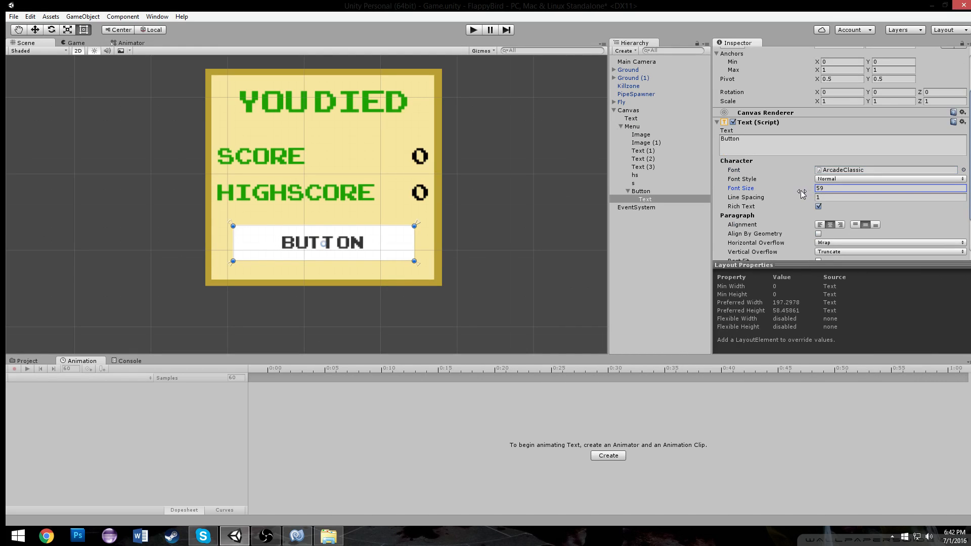
# Change the button's label text to PLAY AGAIN
pyautogui.scroll(2, 796, 164)
pyautogui.click(773, 170)
pyautogui.write('P')
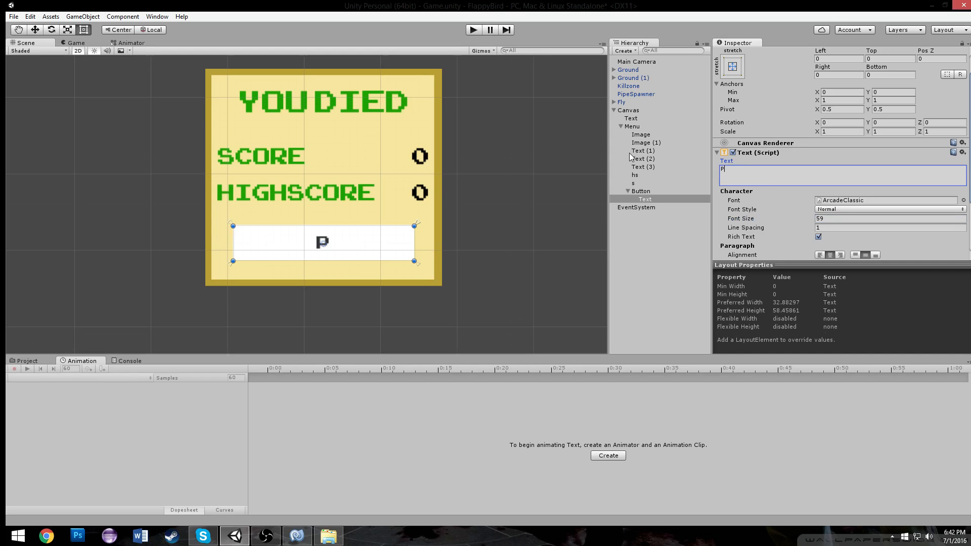
pyautogui.write('LAY AGAIN')
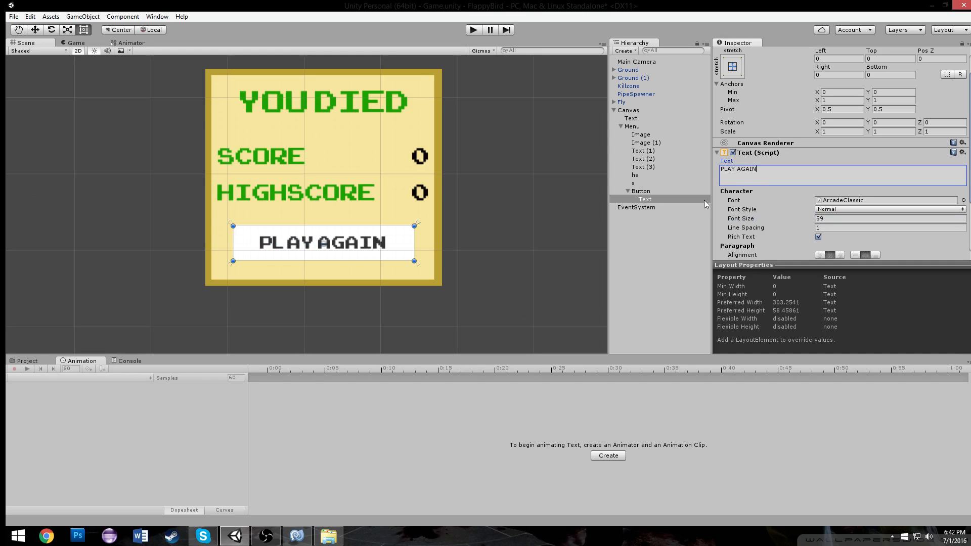
# Set the button's Normal Color by sampling the panel's cream background color
pyautogui.click(642, 191)
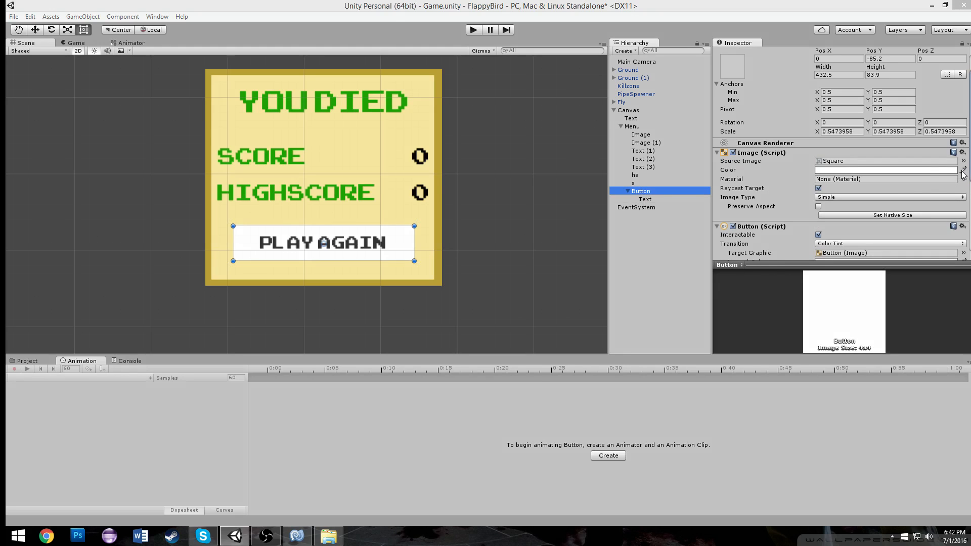
pyautogui.click(829, 171)
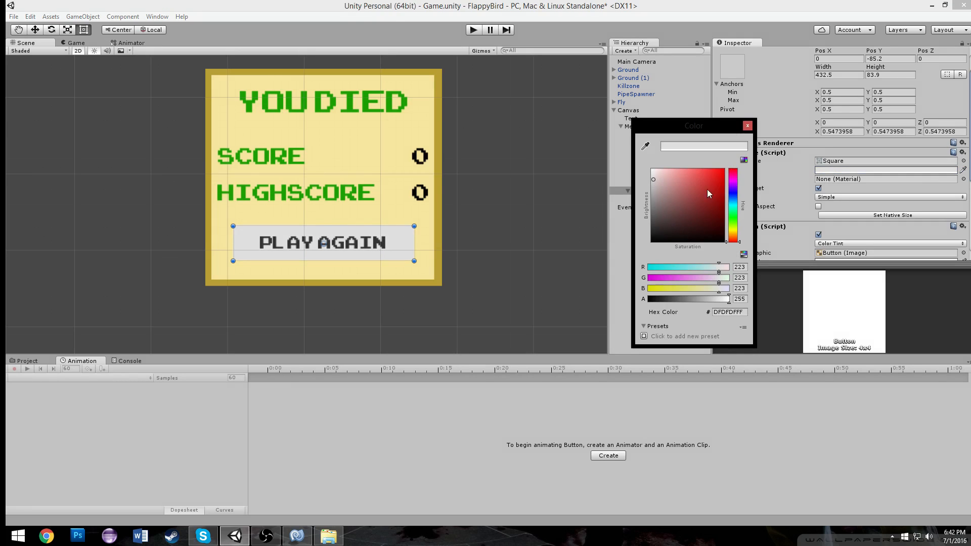
pyautogui.click(747, 126)
pyautogui.scroll(-4, 894, 227)
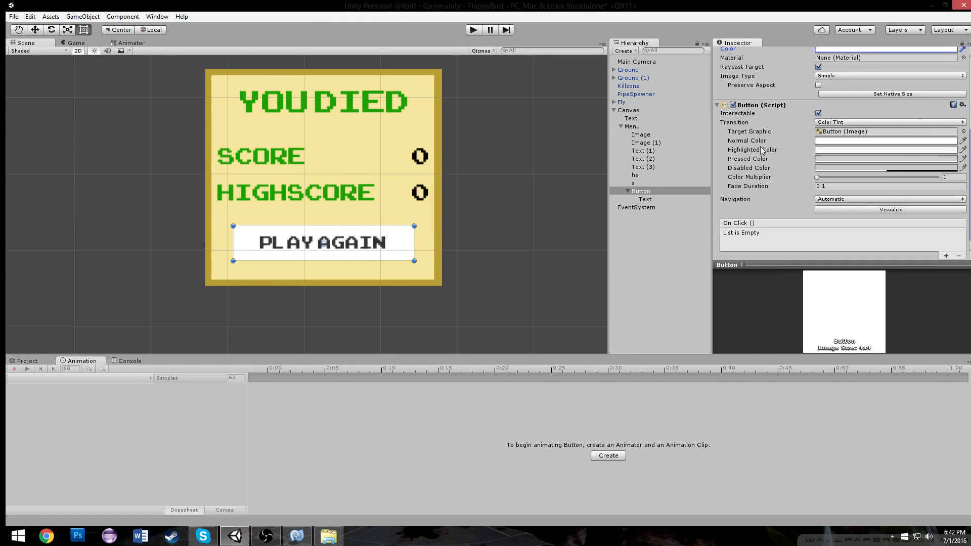
pyautogui.click(963, 141)
pyautogui.click(397, 134)
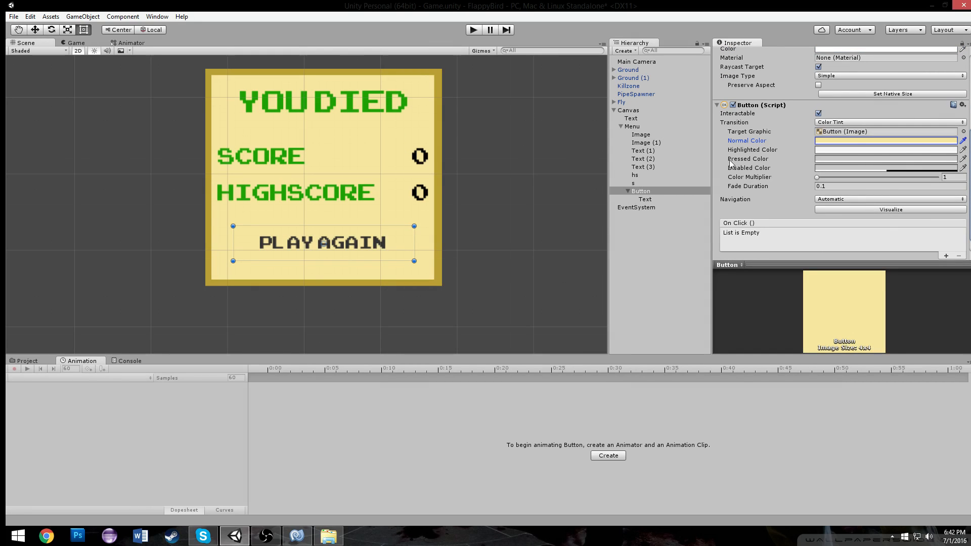
# Set the Highlighted Color by sampling the normal color and darkening it slightly
pyautogui.click(828, 150)
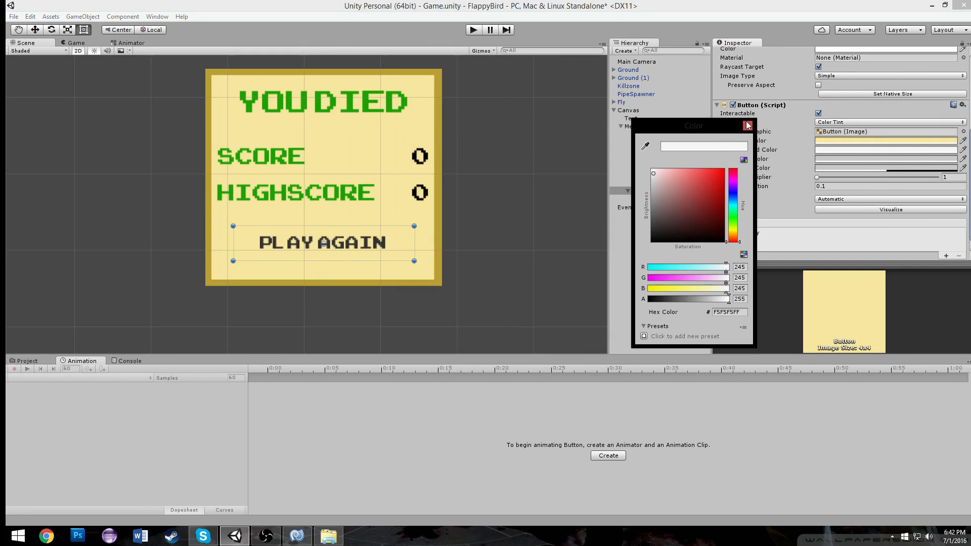
pyautogui.click(747, 126)
pyautogui.click(962, 149)
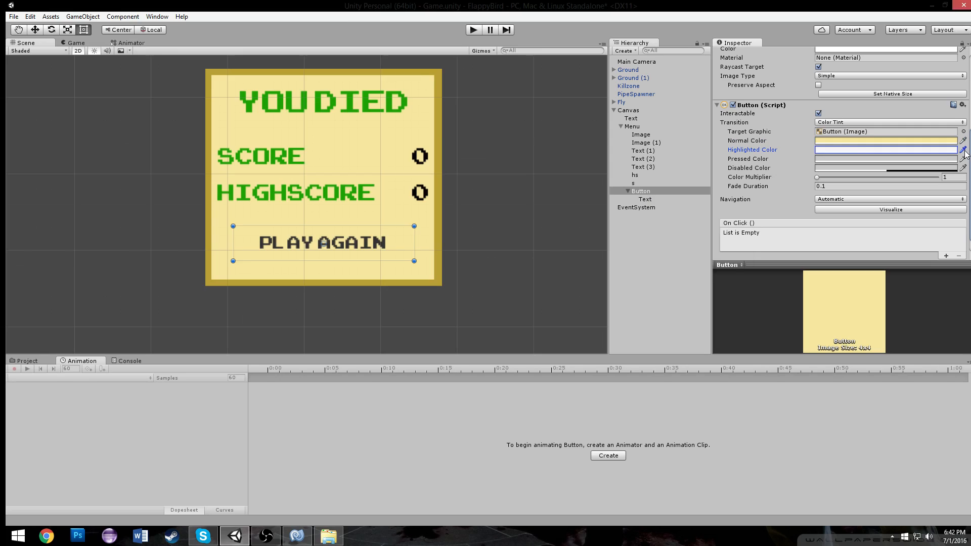
pyautogui.click(930, 149)
pyautogui.moveTo(677, 176)
pyautogui.mouseDown()
pyautogui.moveTo(677, 184)
pyautogui.moveTo(696, 174)
pyautogui.moveTo(679, 183)
pyautogui.mouseUp()
pyautogui.click(749, 126)
# Set the Pressed Color to a darker tan, A89C6A
pyautogui.click(830, 159)
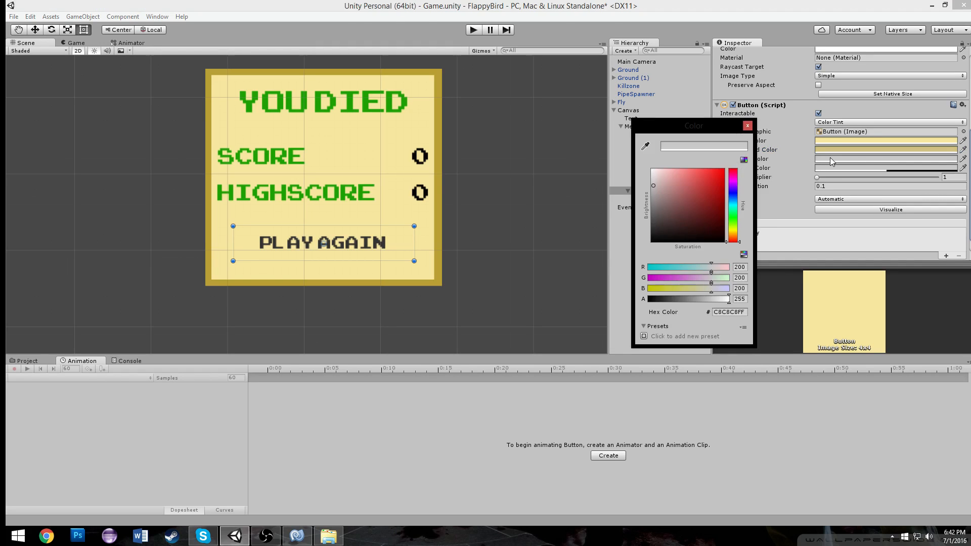
pyautogui.click(747, 126)
pyautogui.click(964, 159)
pyautogui.click(938, 149)
pyautogui.click(933, 159)
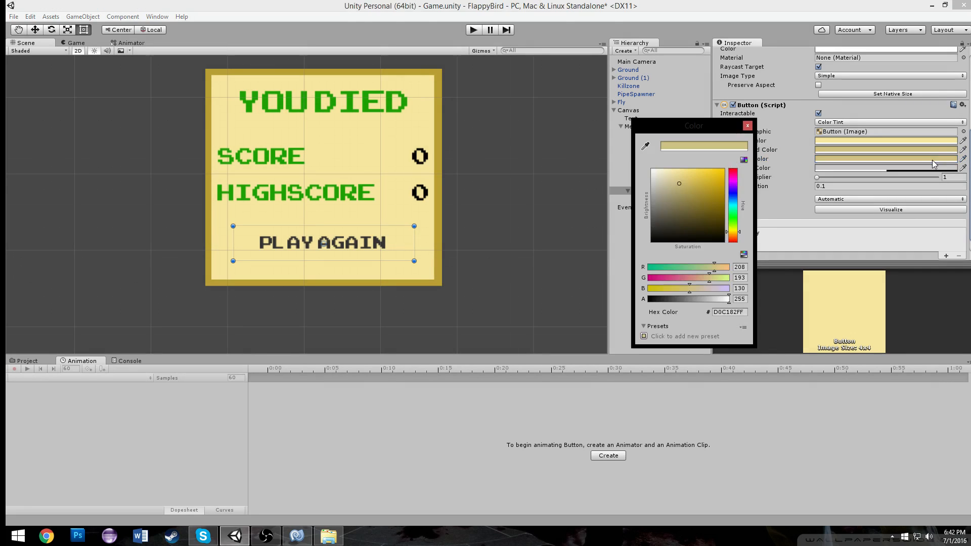
pyautogui.moveTo(678, 186); pyautogui.dragTo(679, 194)
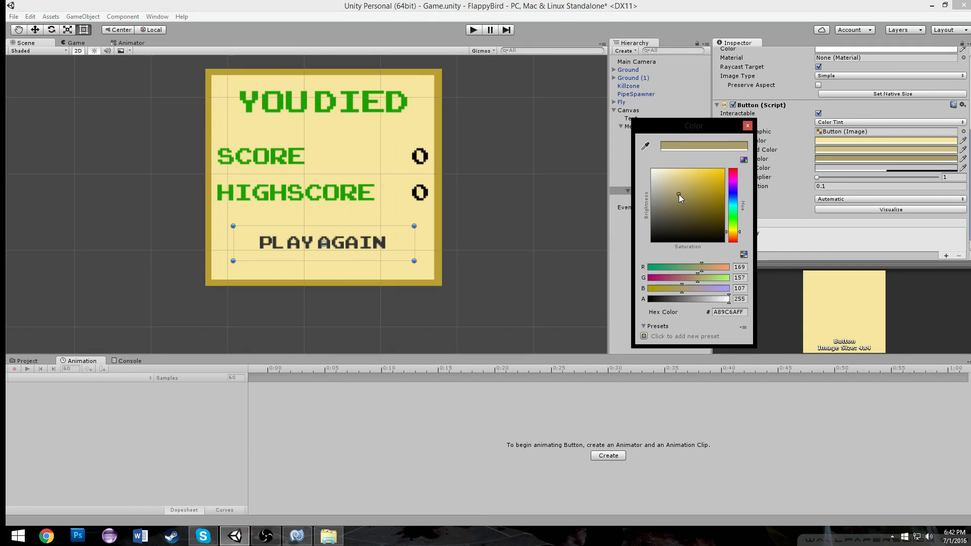
pyautogui.click(748, 125)
# Play the game to check the PLAY AGAIN button on the game-over panel
pyautogui.scroll(-2, 377, 94)
pyautogui.click(472, 30)
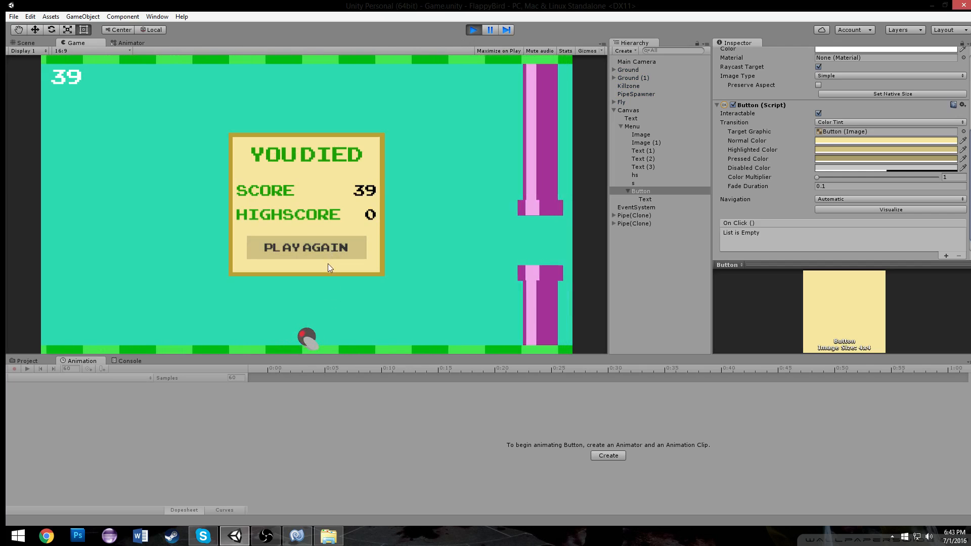
pyautogui.click(474, 31)
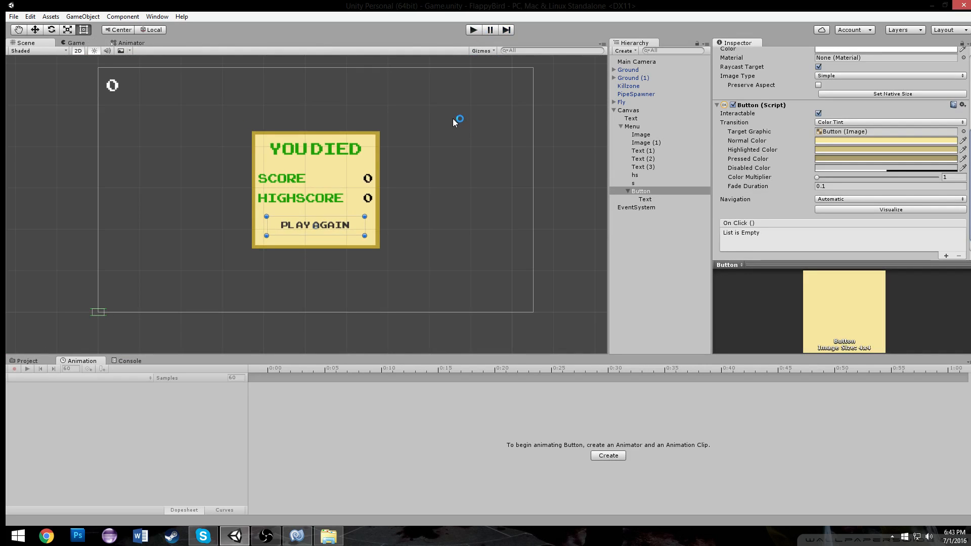
pyautogui.scroll(-1, 446, 96)
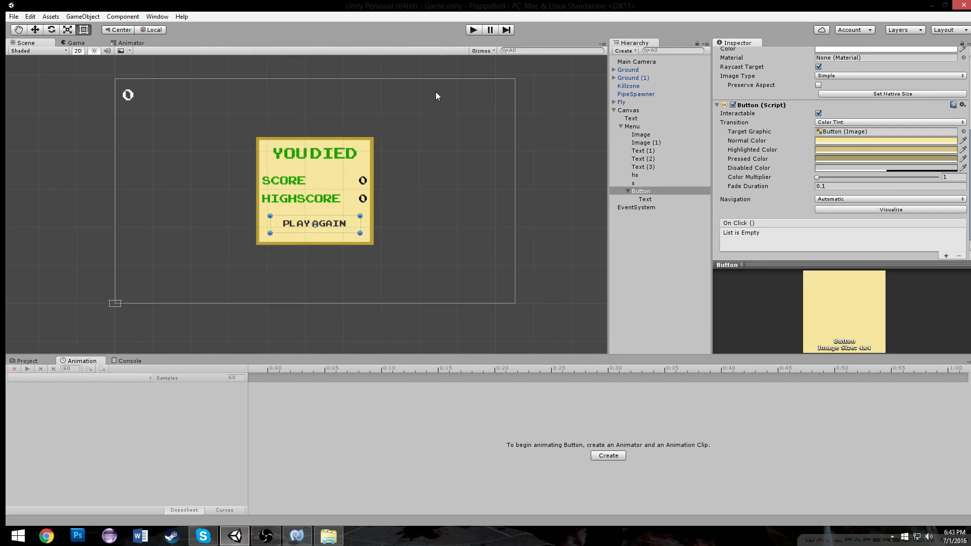
pyautogui.scroll(5, 435, 92)
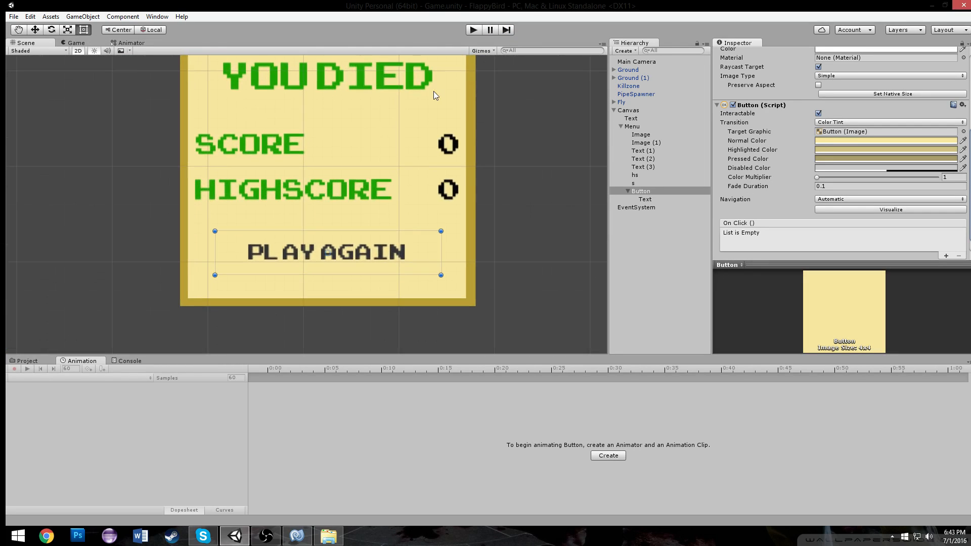
# Save the Canvas as a prefab in the Prefabs folder
pyautogui.scroll(-5, 448, 133)
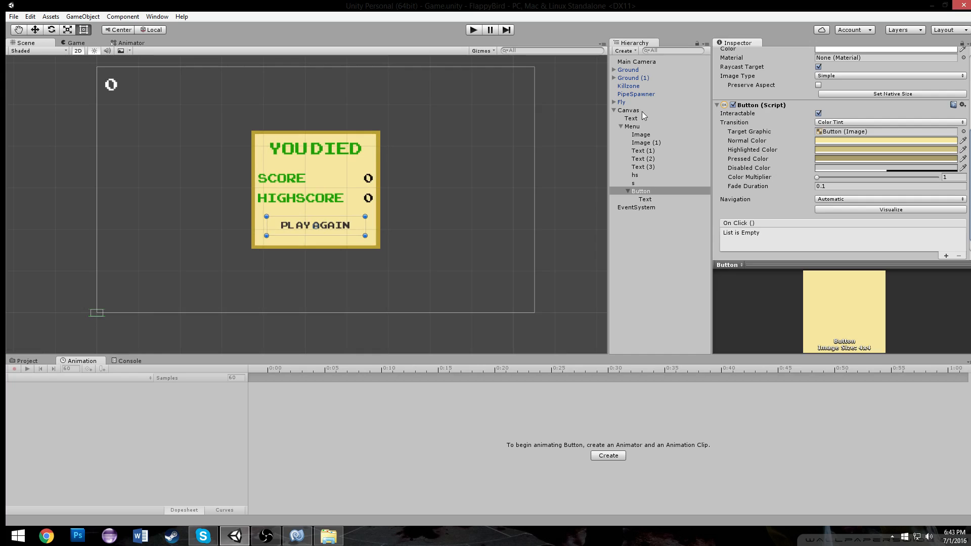
pyautogui.click(621, 126)
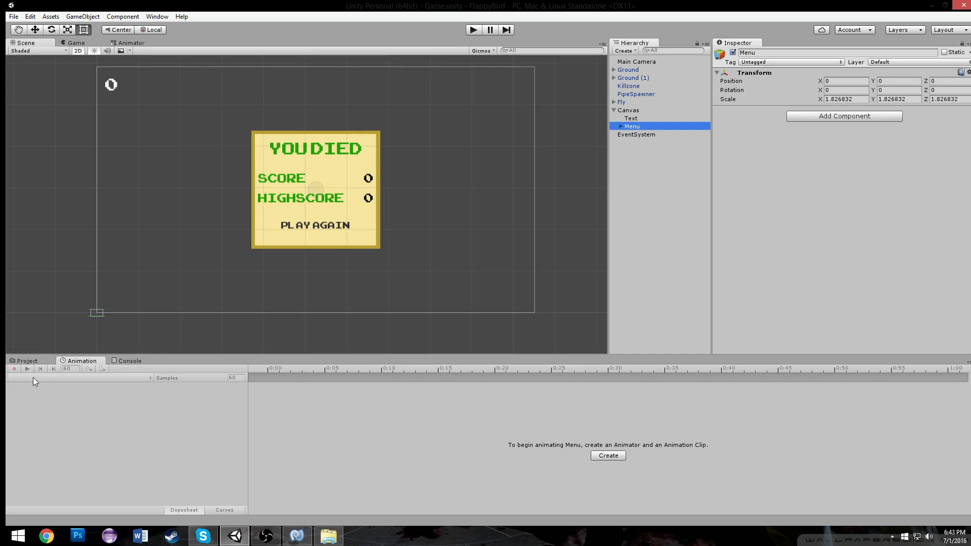
pyautogui.click(27, 361)
pyautogui.moveTo(630, 113); pyautogui.dragTo(403, 417)
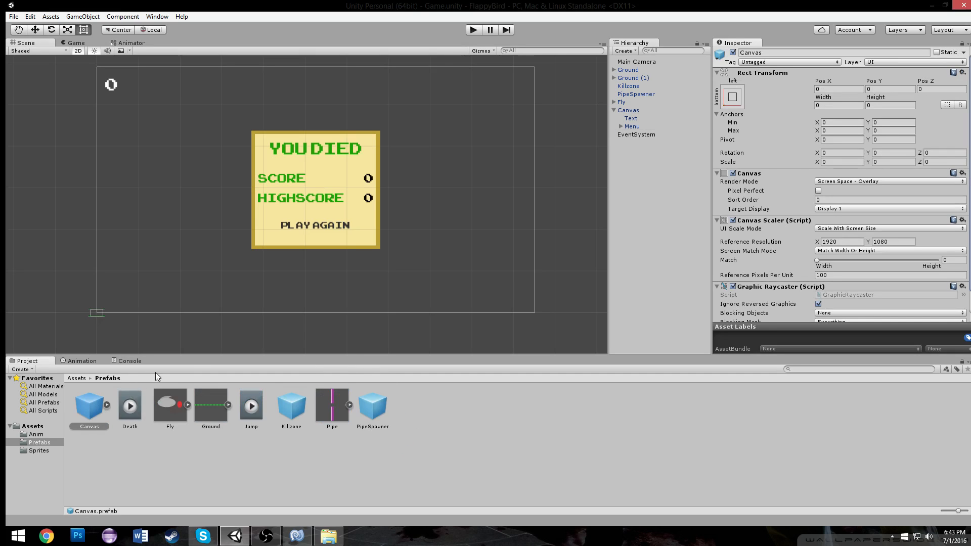
pyautogui.click(77, 378)
pyautogui.scroll(-2, 565, 210)
pyautogui.scroll(3, 516, 187)
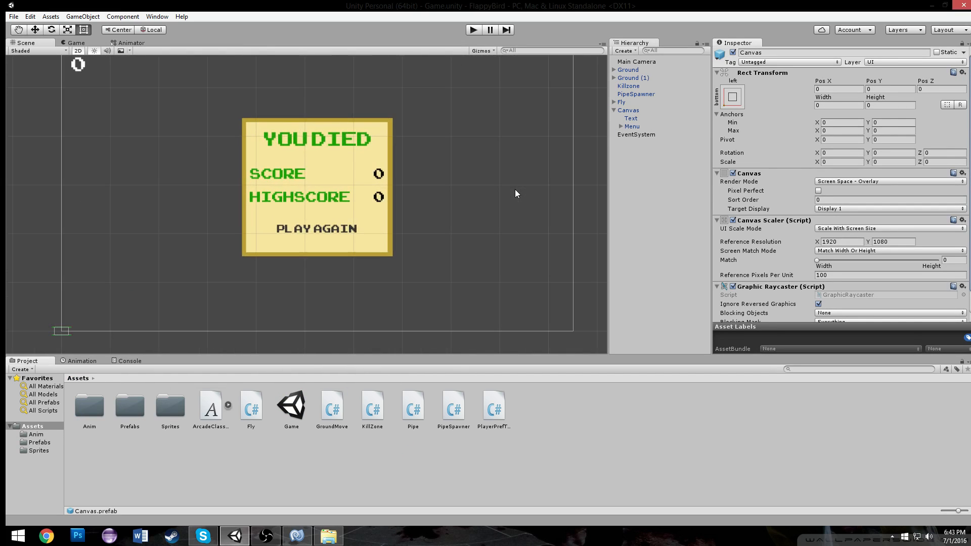
# Move the Menu panel down below the canvas to a Y position of -866
pyautogui.click(635, 111)
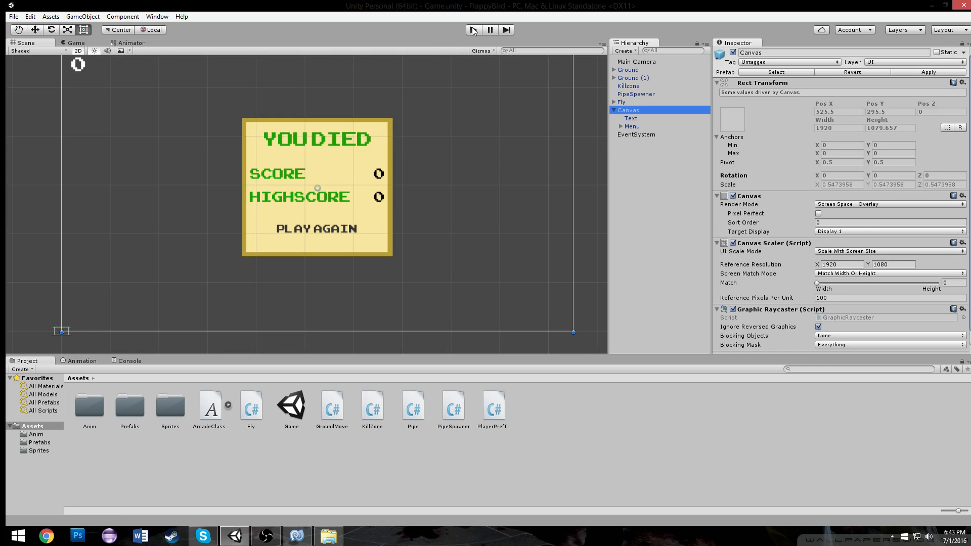
pyautogui.click(631, 126)
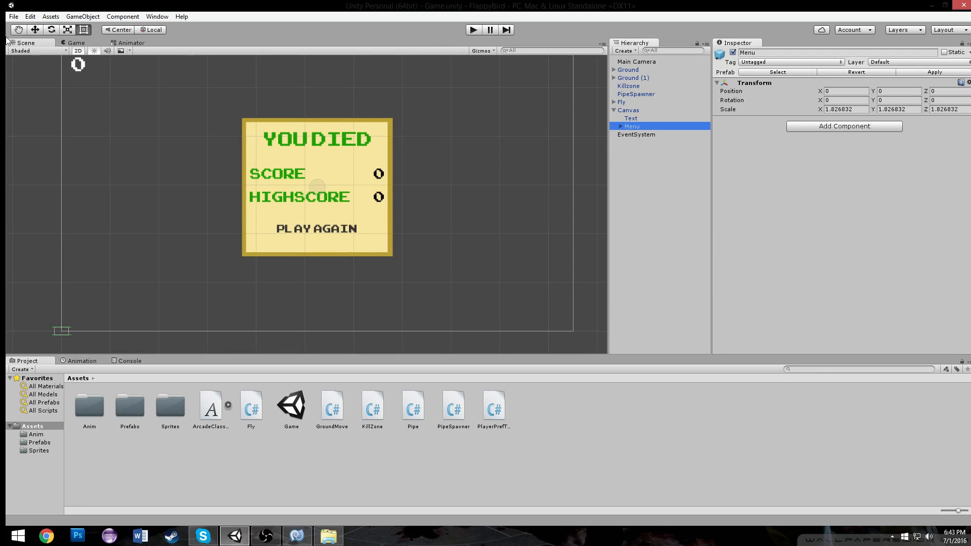
pyautogui.click(35, 30)
pyautogui.scroll(-2, 321, 129)
pyautogui.moveTo(323, 151); pyautogui.dragTo(338, 319)
pyautogui.moveTo(348, 266); pyautogui.dragTo(396, 135, button='middle')
pyautogui.scroll(1, 397, 134)
pyautogui.moveTo(395, 92); pyautogui.dragTo(396, 156, button='middle')
pyautogui.scroll(3, 396, 156)
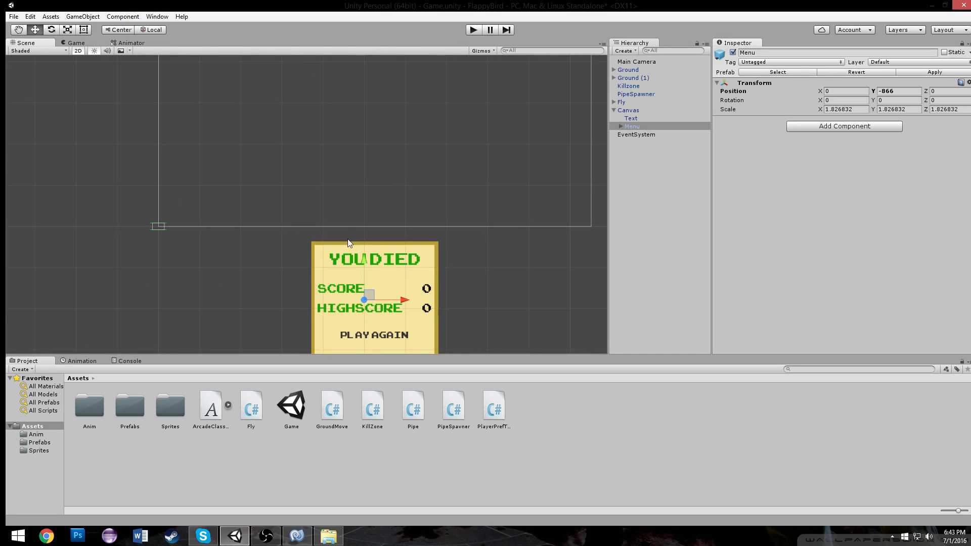
pyautogui.moveTo(469, 85); pyautogui.dragTo(467, 159, button='middle')
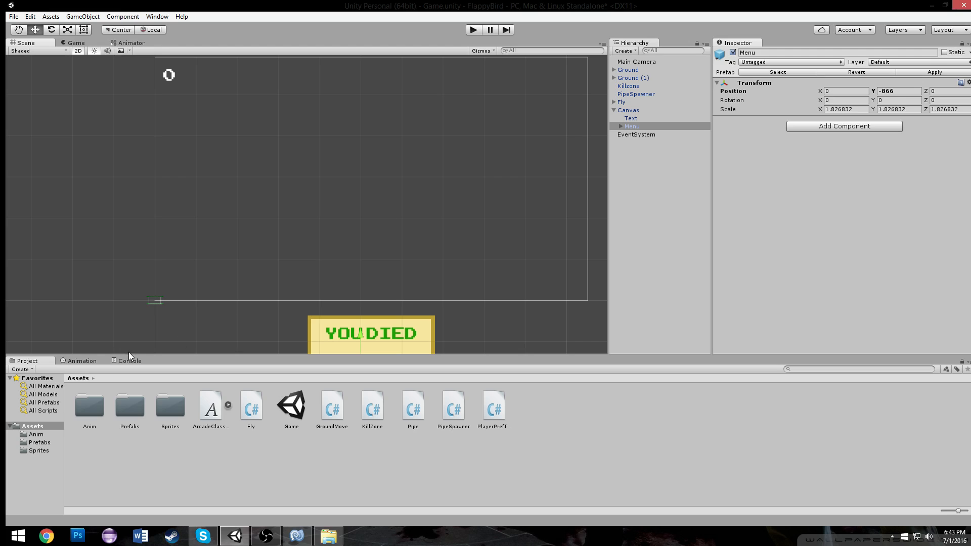
pyautogui.click(82, 361)
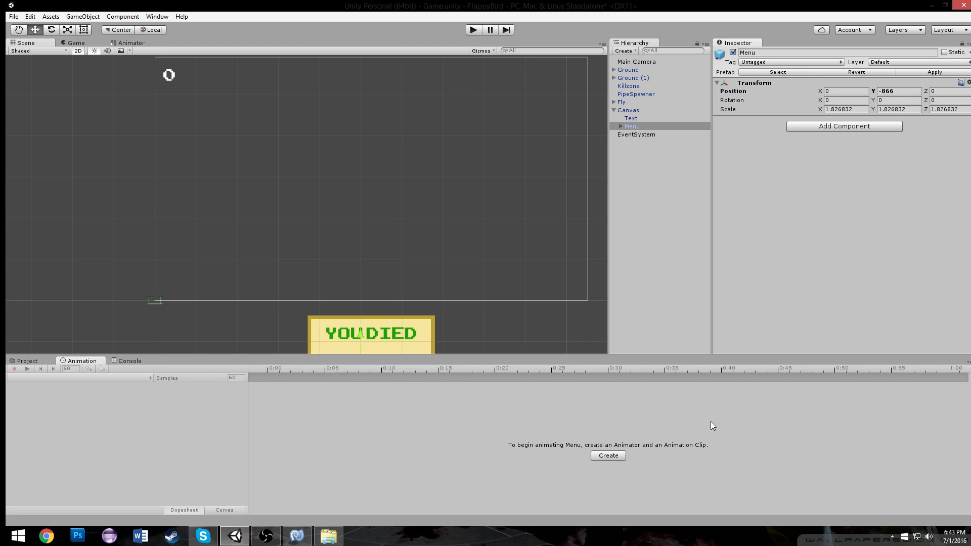
pyautogui.click(609, 456)
pyautogui.press('Tab')
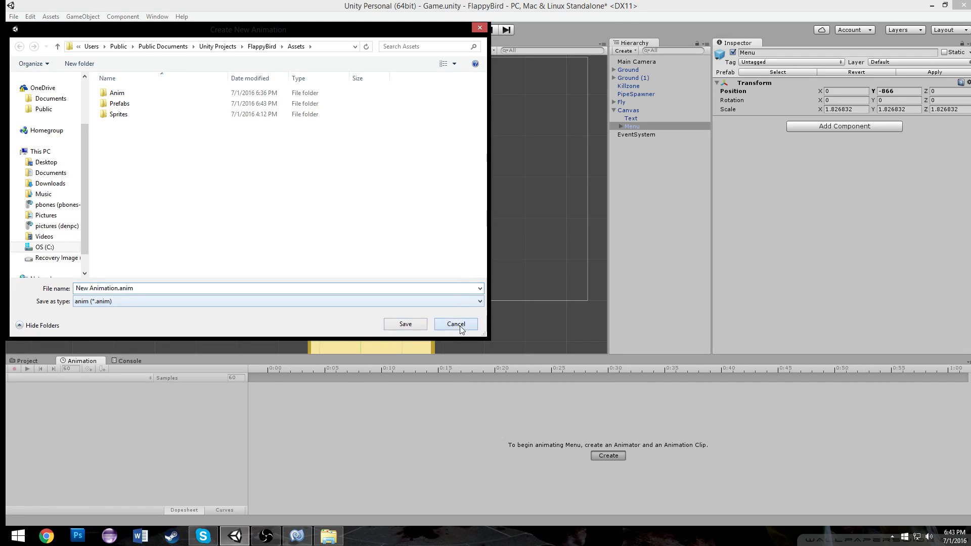
pyautogui.click(455, 325)
# Create an animation clip for the Canvas named MenuIdle in the Anim folder
pyautogui.click(639, 110)
pyautogui.click(608, 455)
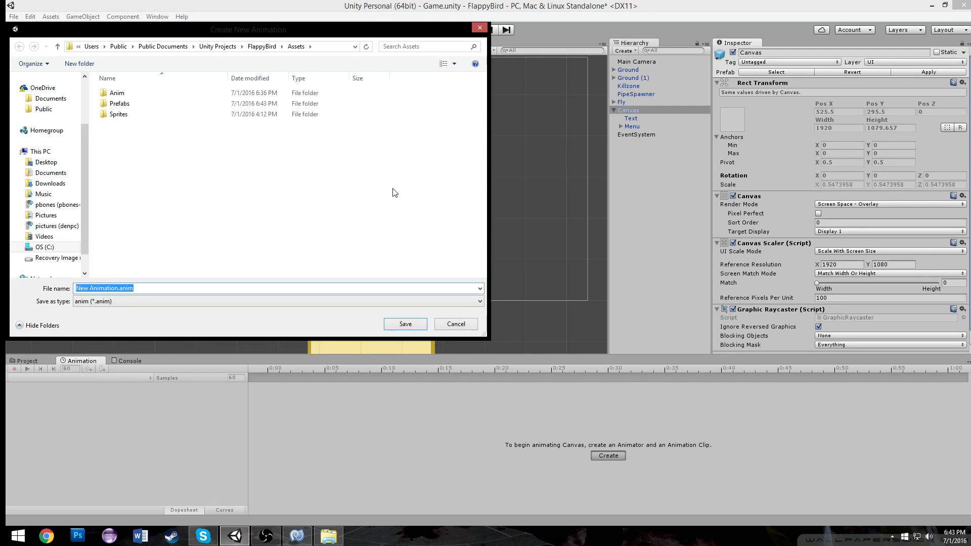
pyautogui.write('Died')
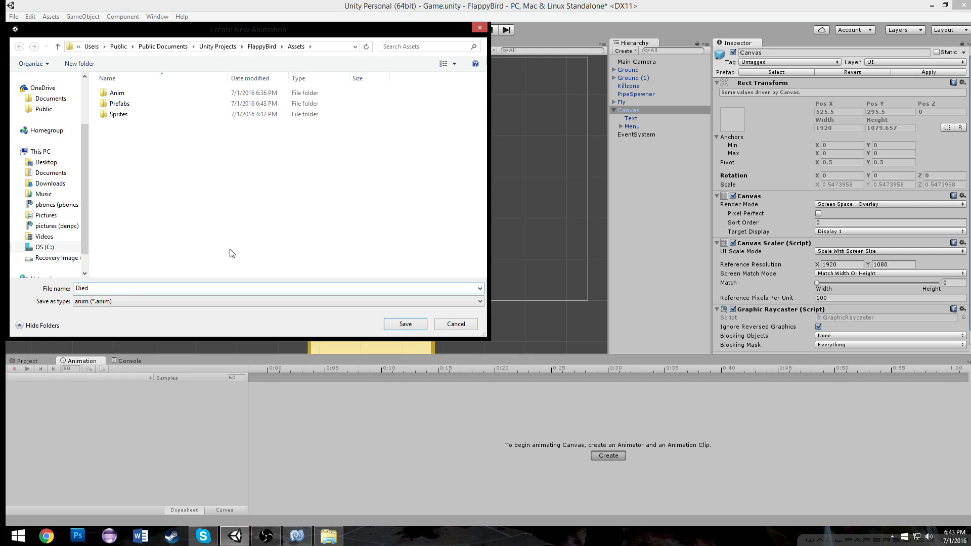
pyautogui.doubleClick(222, 288)
pyautogui.write('idle')
pyautogui.doubleClick(117, 92)
pyautogui.click(399, 324)
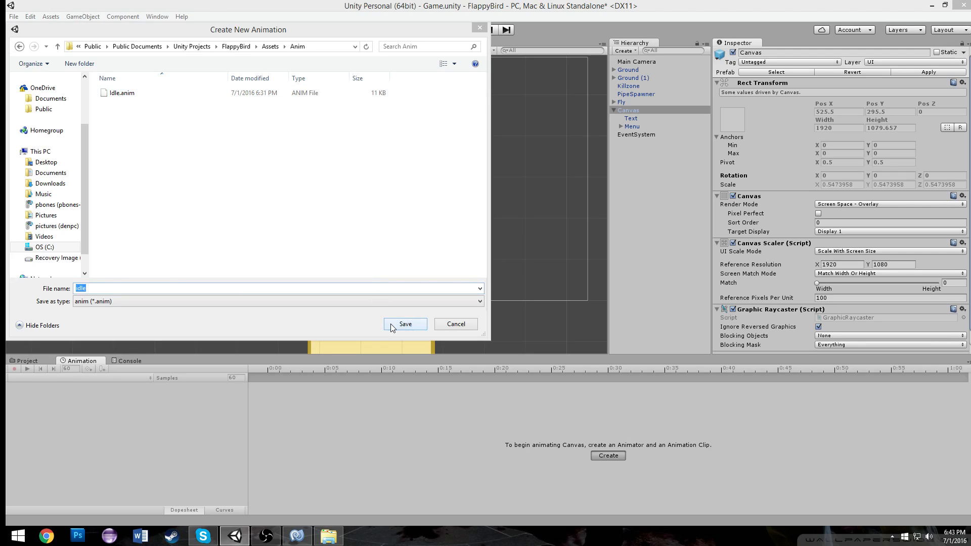
pyautogui.click(558, 271)
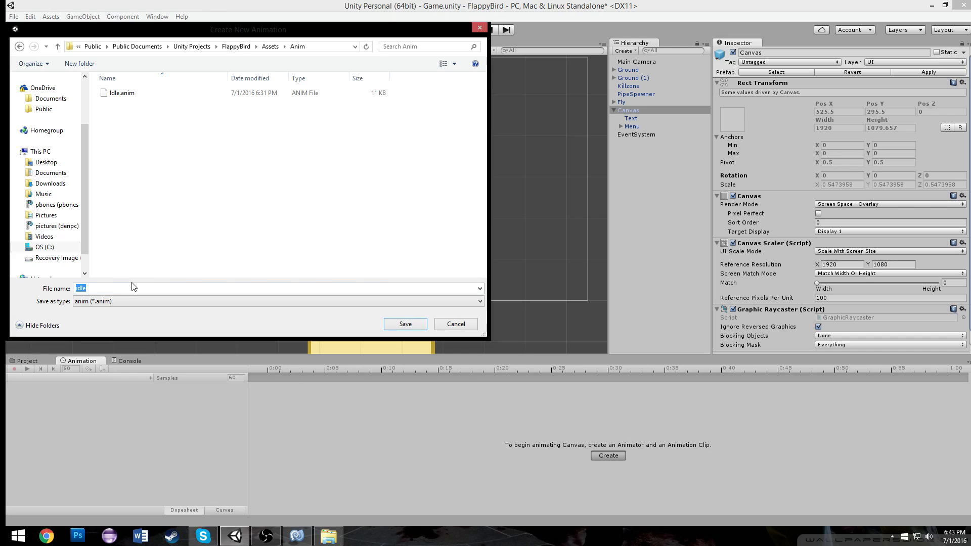
pyautogui.write('MenuOlle')
pyautogui.press('Return')
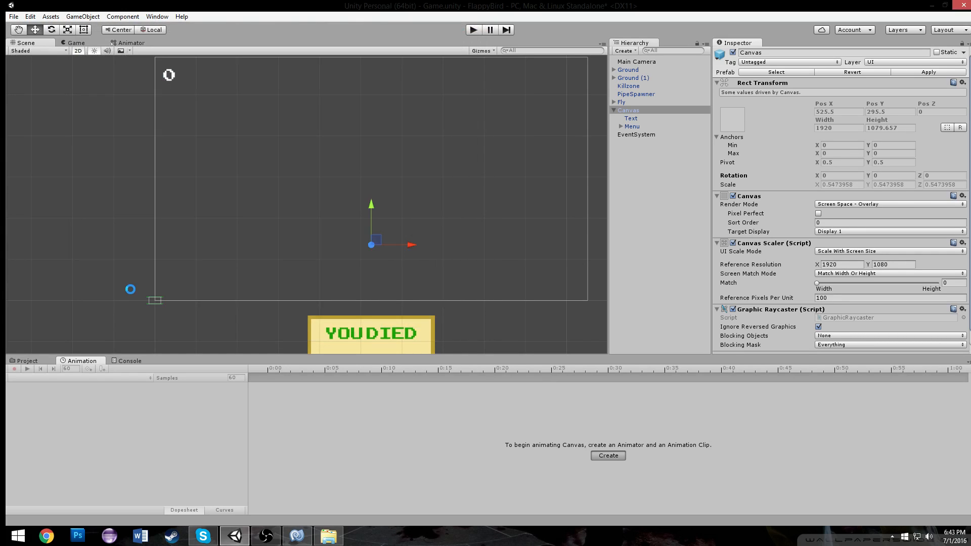
# Create a second animation clip for the Canvas named Death
pyautogui.click(90, 379)
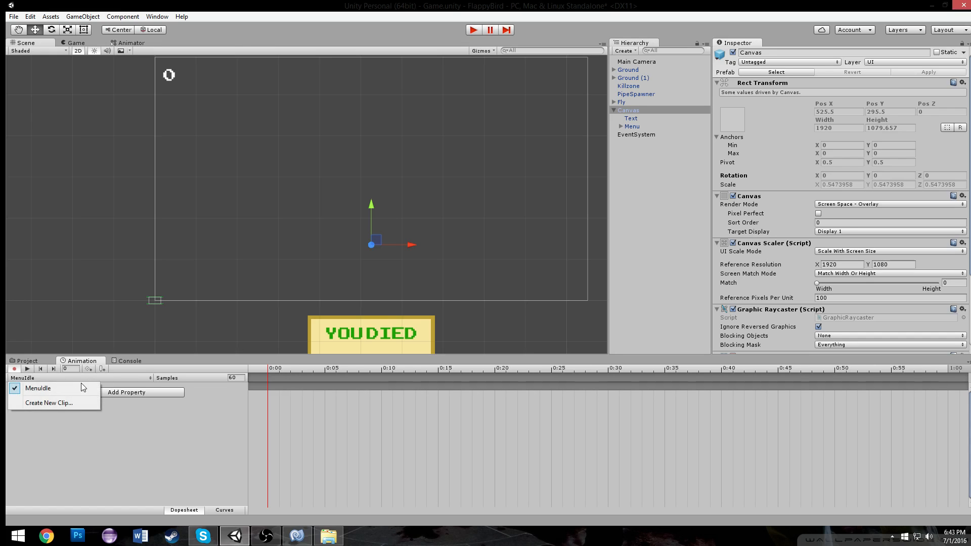
pyautogui.click(67, 403)
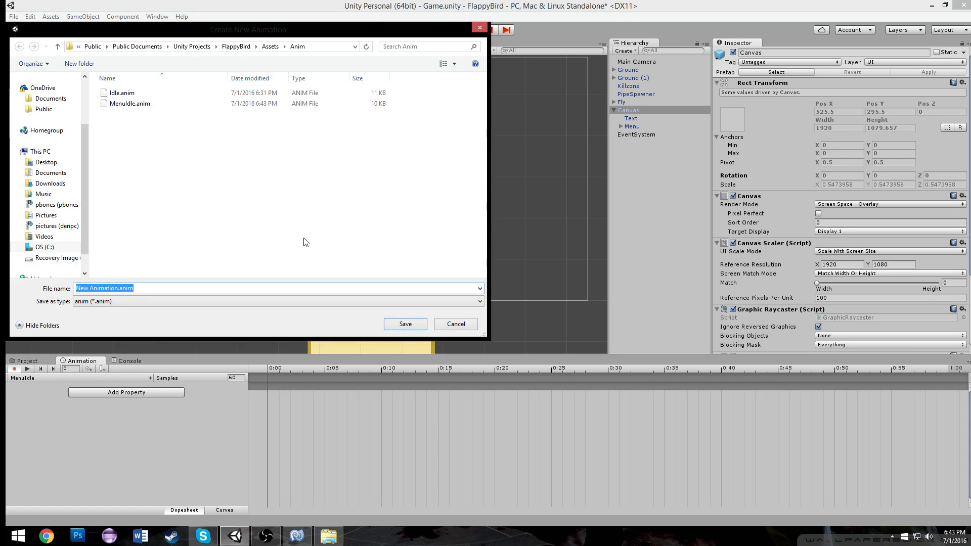
pyautogui.write('Death')
pyautogui.press('Return')
# Record position keyframes for the Menu in the Death clip, setting Y to 0 at the 1:00 mark
pyautogui.moveTo(384, 377); pyautogui.dragTo(949, 394)
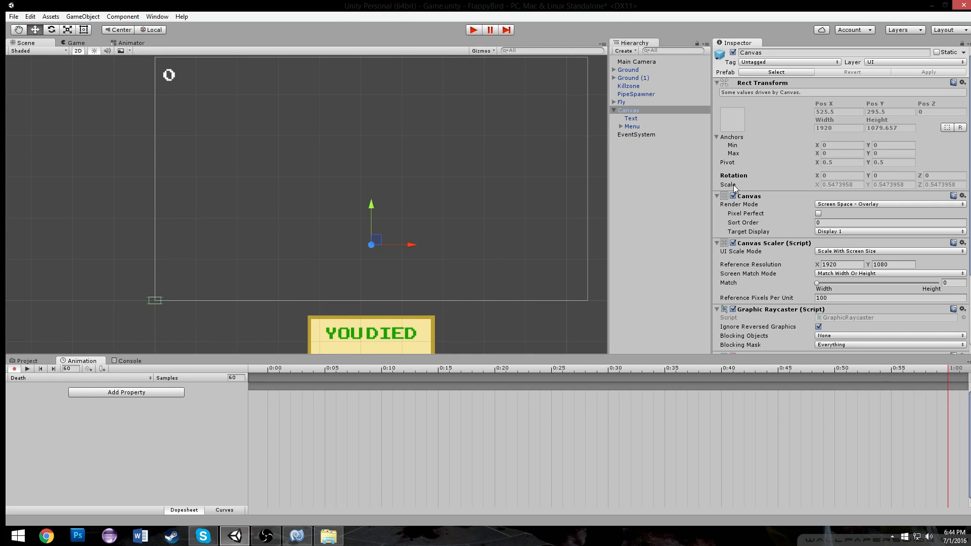
pyautogui.click(636, 126)
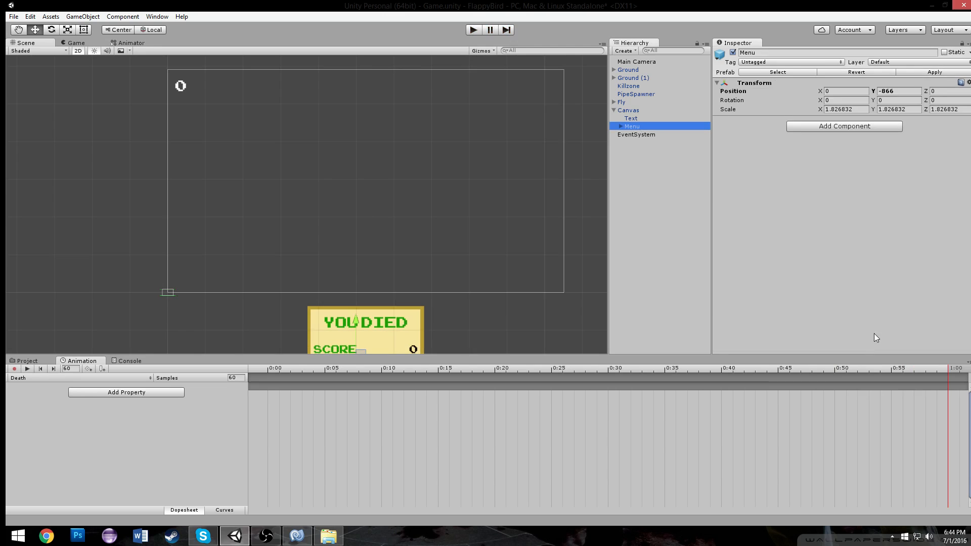
pyautogui.click(898, 91)
pyautogui.write('0')
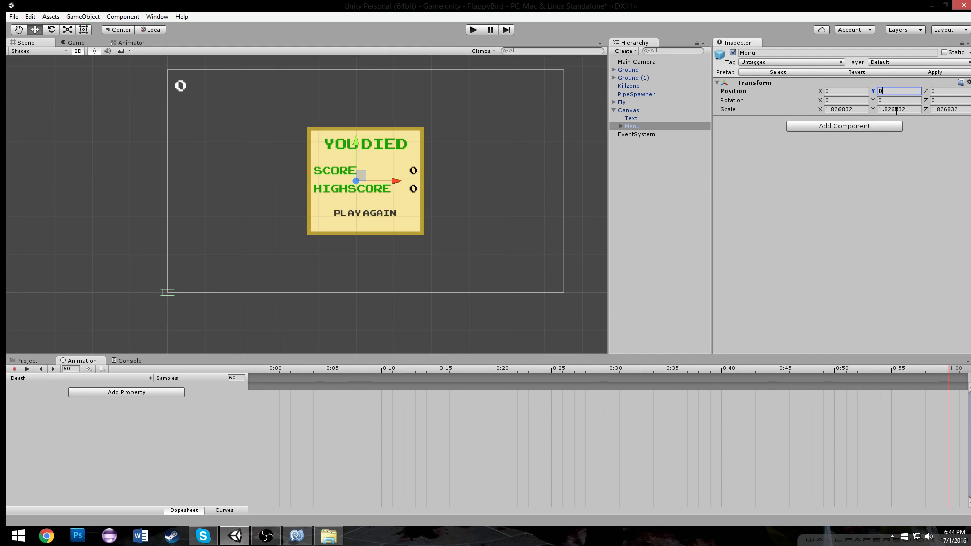
pyautogui.hotkey('ctrl', 'z')
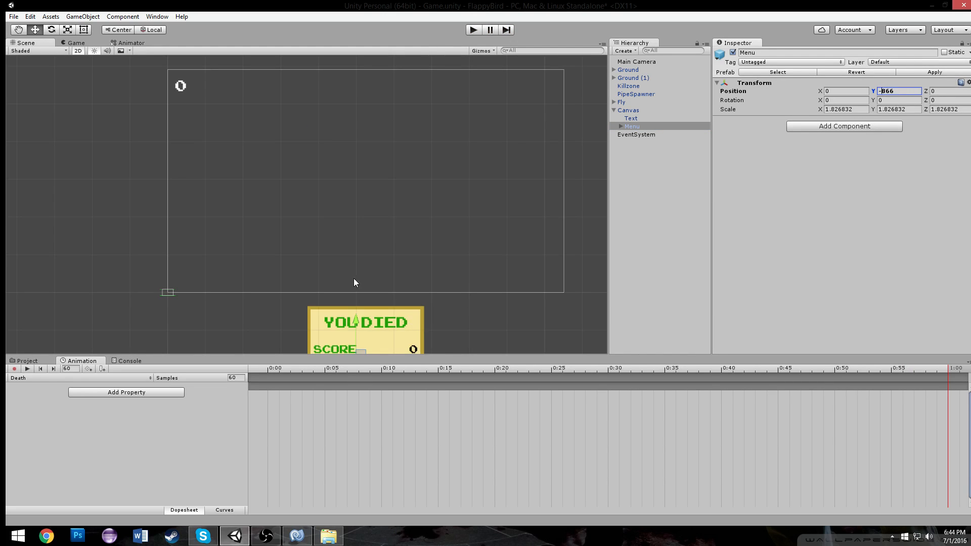
pyautogui.click(15, 368)
pyautogui.moveTo(360, 317); pyautogui.dragTo(380, 141)
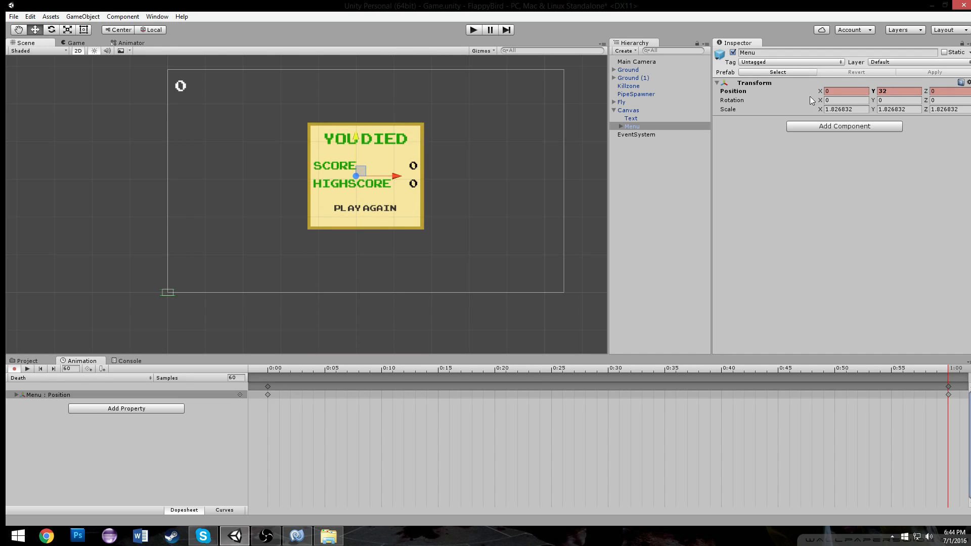
pyautogui.click(887, 92)
pyautogui.write('0')
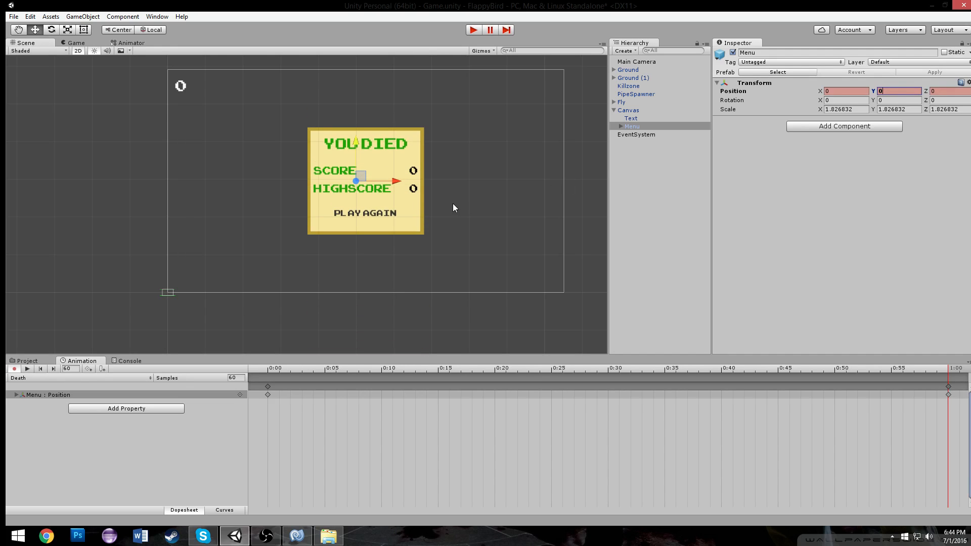
# Preview the Death animation and inspect its position curve
pyautogui.moveTo(325, 371); pyautogui.dragTo(35, 383)
pyautogui.click(34, 378)
pyautogui.click(30, 368)
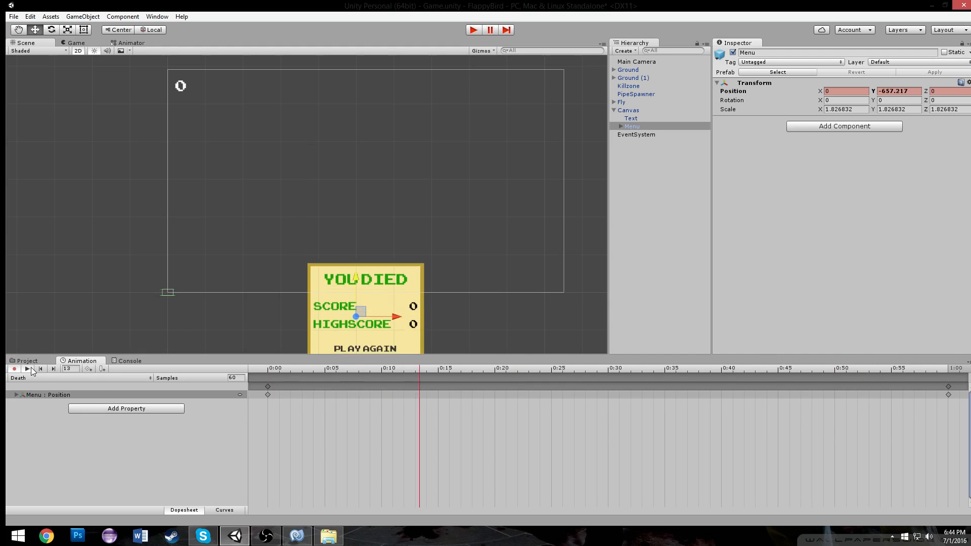
pyautogui.click(41, 368)
pyautogui.click(235, 511)
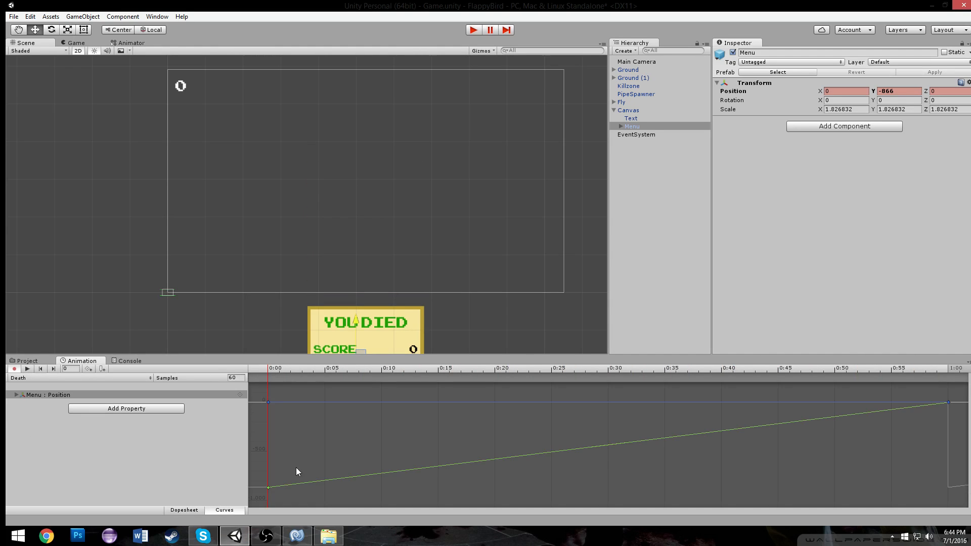
pyautogui.click(188, 511)
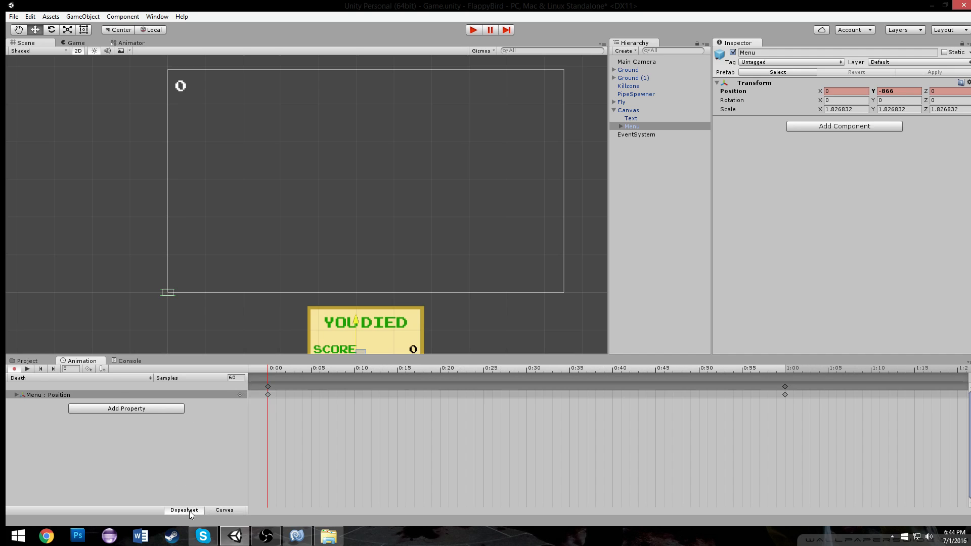
# Set the Death clip's position keyframes to Free Smooth tangents
pyautogui.click(268, 387)
pyautogui.click(785, 368)
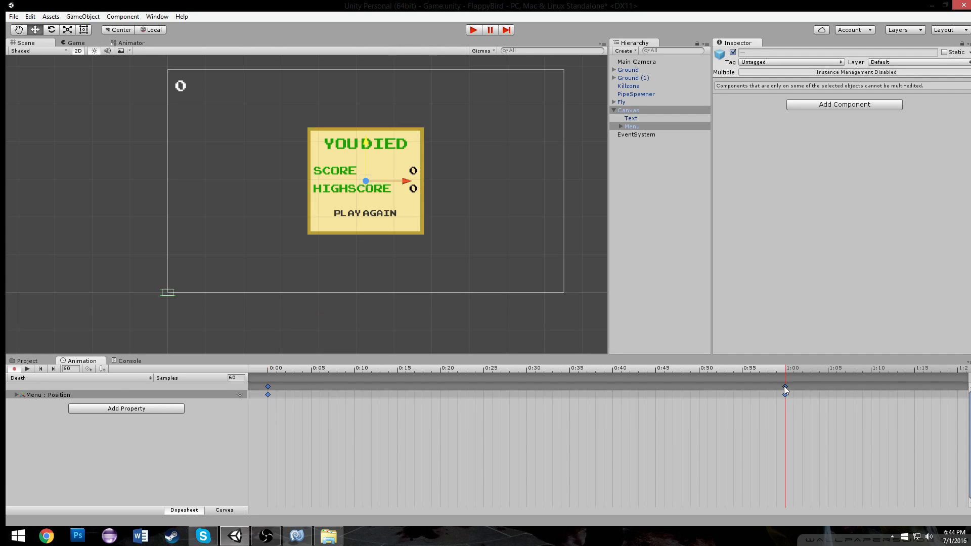
pyautogui.rightClick(785, 387)
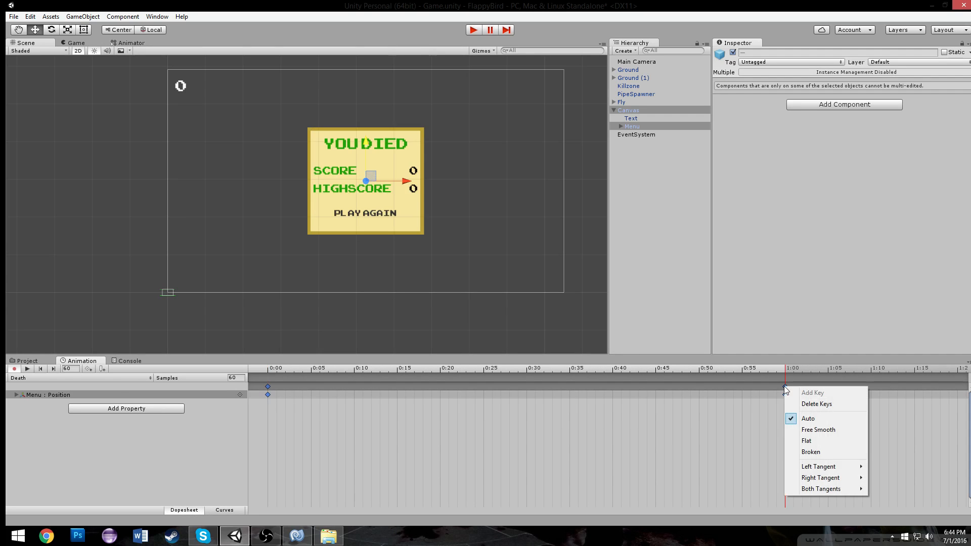
pyautogui.click(824, 431)
# Adjust the position curve's tangent handles so the menu eases out as it slides into place
pyautogui.click(208, 509)
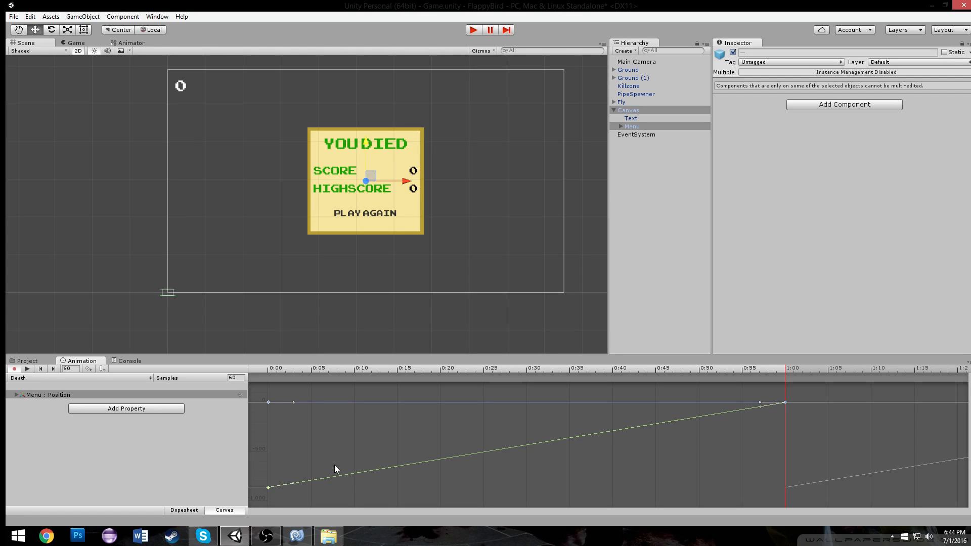
pyautogui.moveTo(293, 483); pyautogui.dragTo(296, 488)
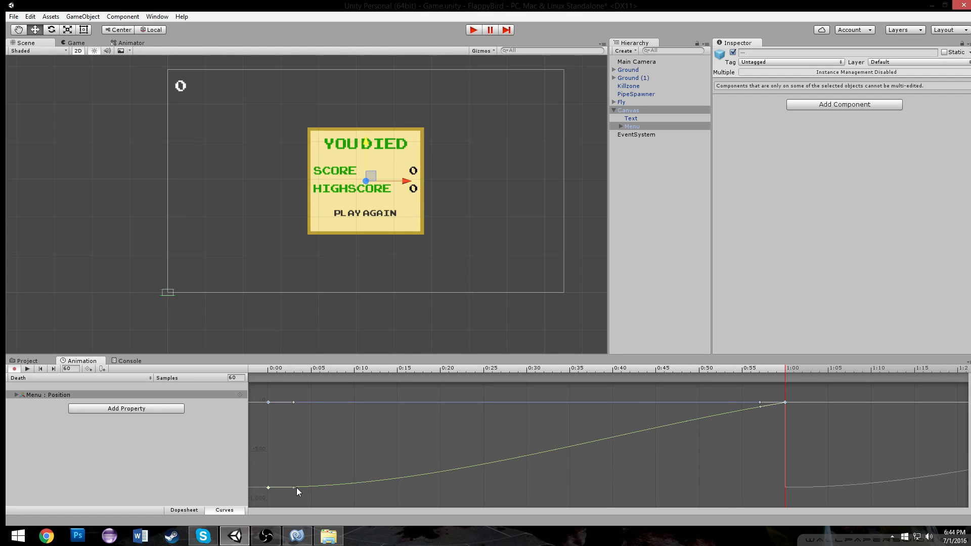
pyautogui.moveTo(762, 405); pyautogui.dragTo(760, 402)
pyautogui.moveTo(293, 488); pyautogui.dragTo(308, 469)
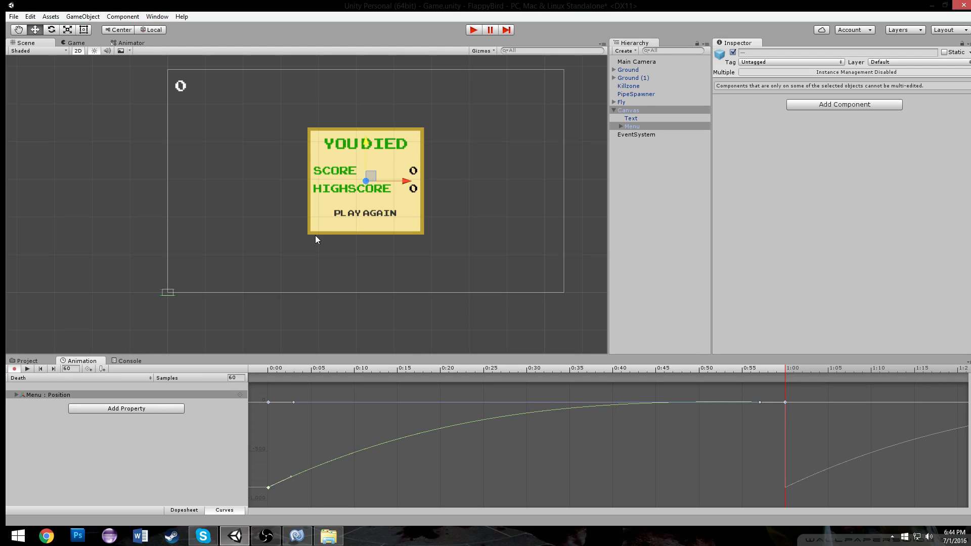
# Play the game to test the menu's slide-in animation
pyautogui.click(474, 31)
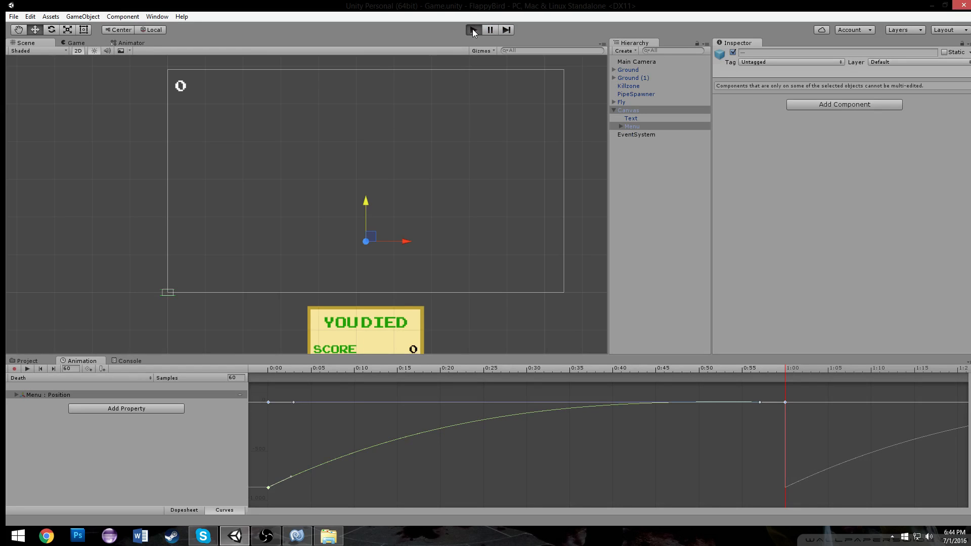
pyautogui.click(473, 30)
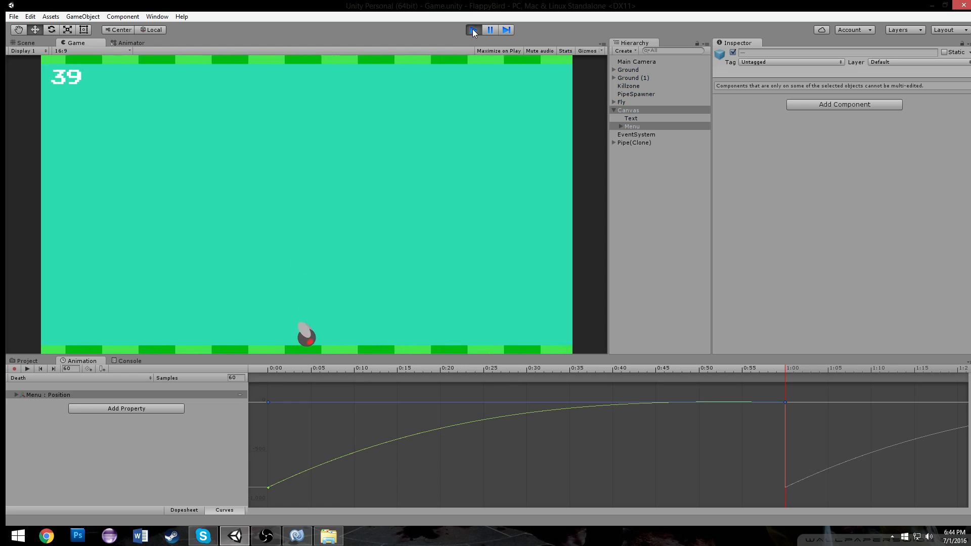
pyautogui.click(472, 30)
pyautogui.click(93, 41)
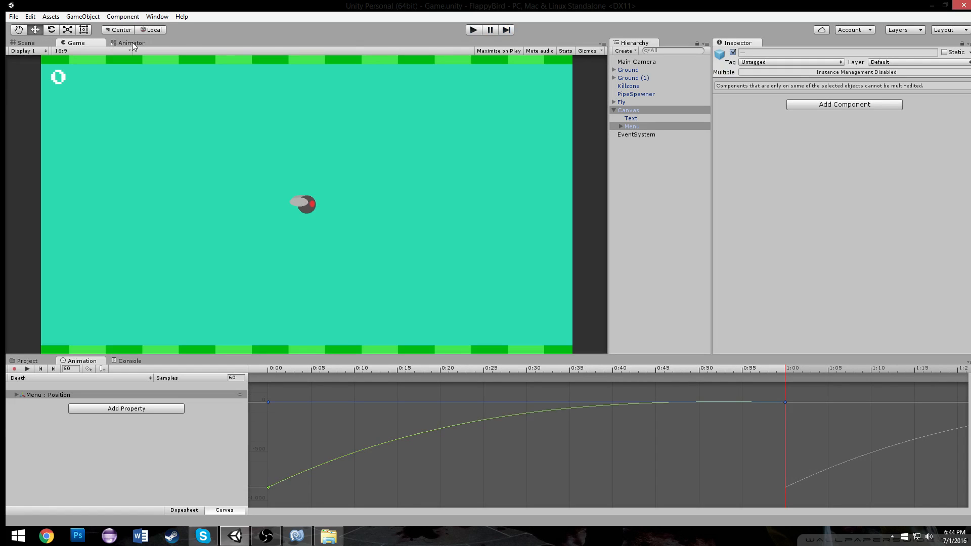
# Add a transition from Any State to the Death state in the Canvas animator
pyautogui.click(123, 43)
pyautogui.scroll(-3, 253, 102)
pyautogui.scroll(4, 339, 169)
pyautogui.moveTo(357, 242); pyautogui.dragTo(226, 134)
pyautogui.rightClick(269, 225)
pyautogui.click(296, 226)
pyautogui.click(205, 135)
# Add a Trigger parameter named death to the animator
pyautogui.click(147, 59)
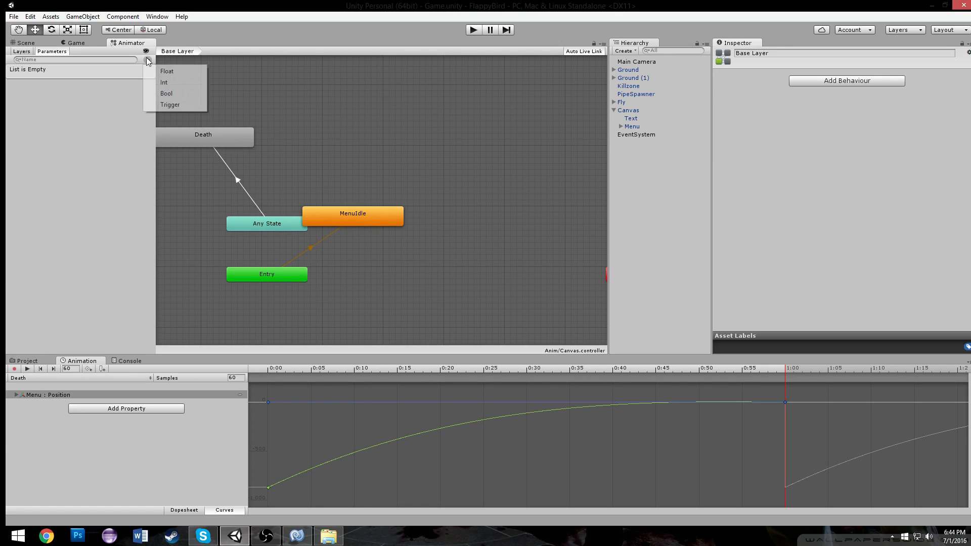
pyautogui.click(172, 104)
pyautogui.write('death')
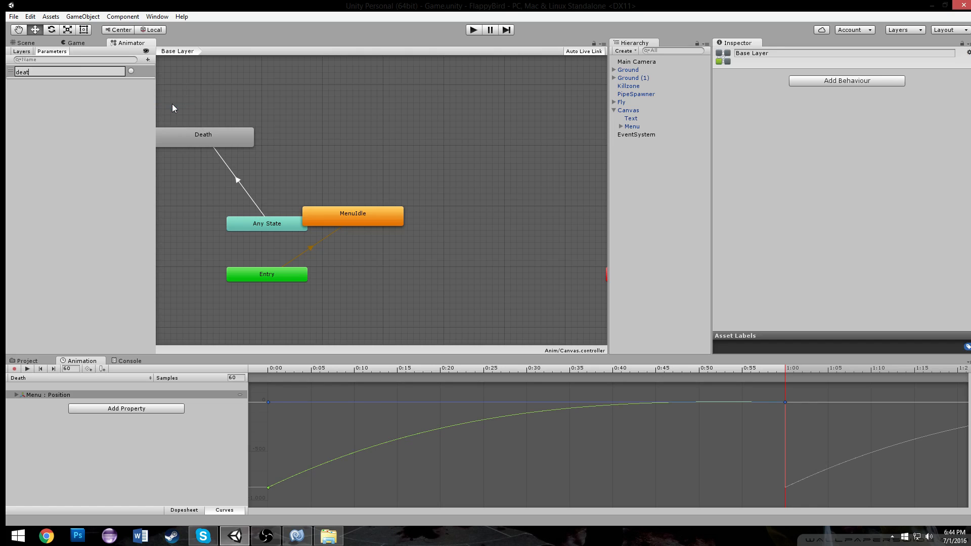
# Set the death trigger as the condition of the Any State to Death transition
pyautogui.press('Return')
pyautogui.click(232, 169)
pyautogui.scroll(-6, 887, 215)
pyautogui.scroll(-1, 843, 157)
pyautogui.click(946, 241)
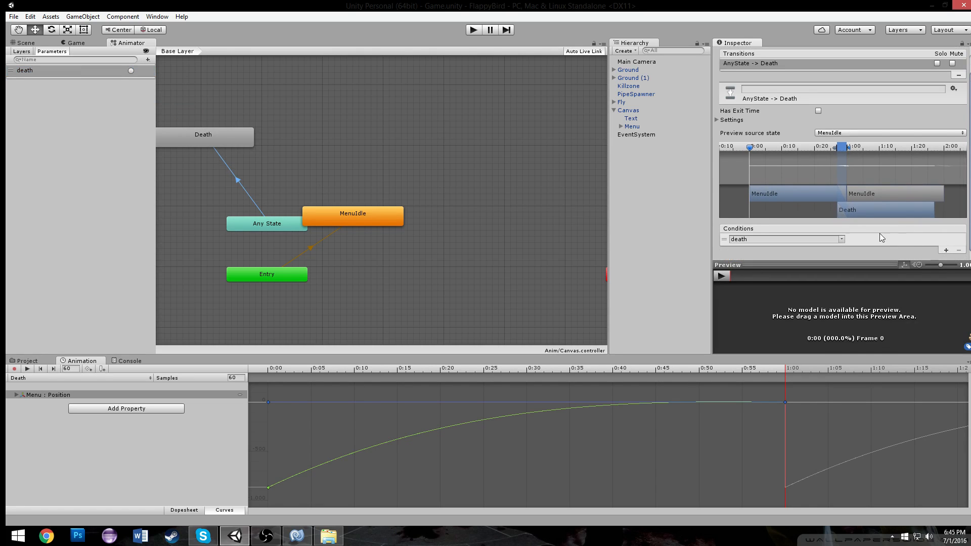
# Switch to MonoDevelop and declare a second Animator field named menu in Fly.cs
pyautogui.click(297, 536)
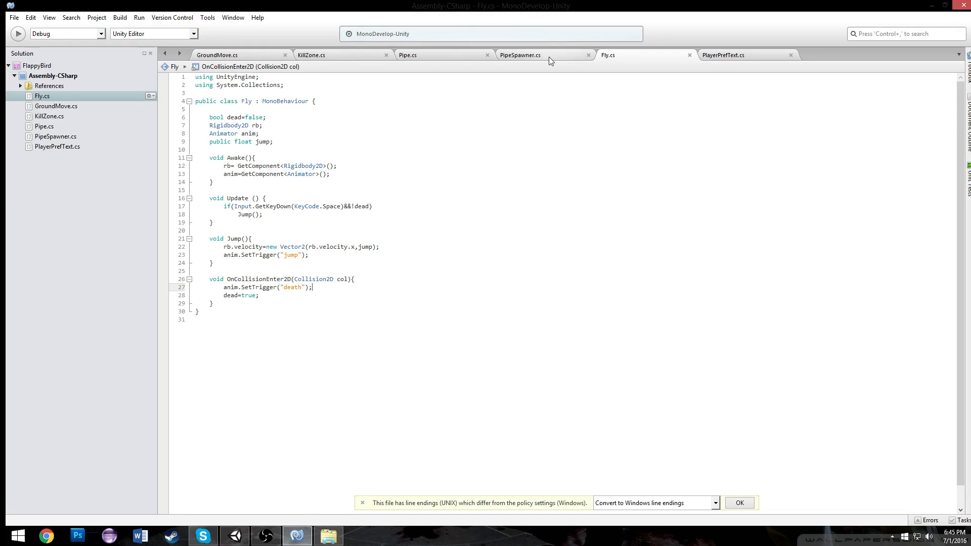
pyautogui.click(284, 134)
pyautogui.click(289, 182)
pyautogui.click(288, 262)
pyautogui.click(240, 182)
pyautogui.click(268, 142)
pyautogui.click(270, 133)
pyautogui.write(',')
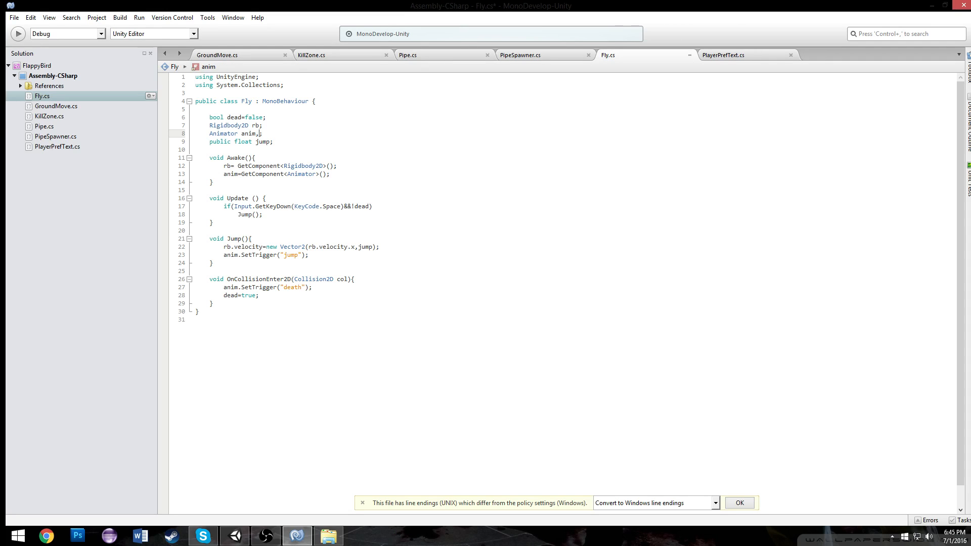
pyautogui.write('menu')
pyautogui.hotkey('ctrl', 's')
# In Awake, assign menu the Animator component of the object found by GameObject.Find("Canvas"), and save
pyautogui.click(355, 172)
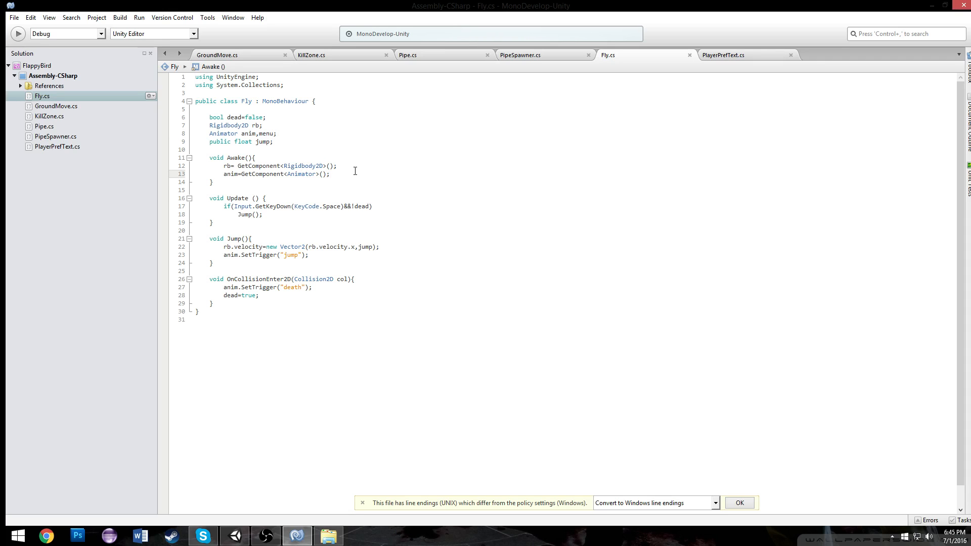
pyautogui.press('Return')
pyautogui.write('menu')
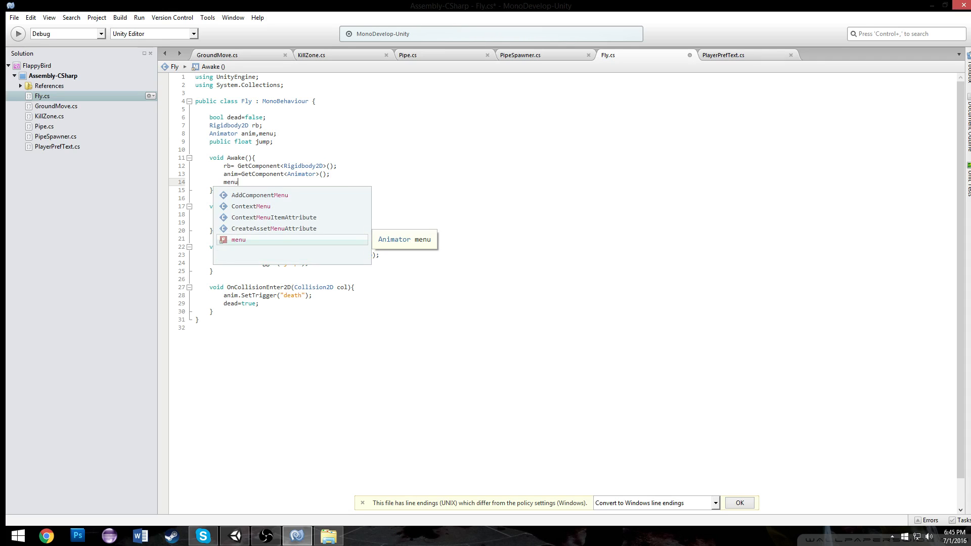
pyautogui.write('=')
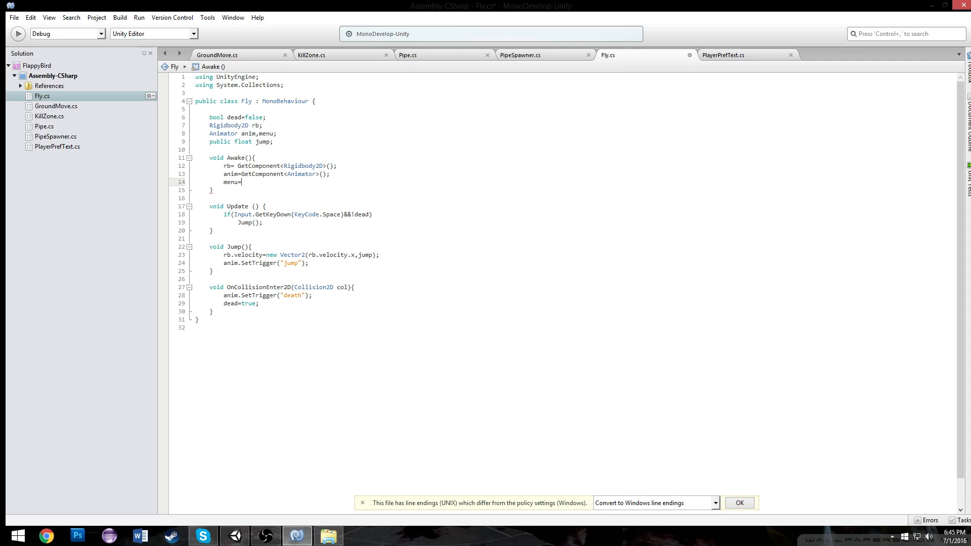
pyautogui.write('GameObject.f("Can')
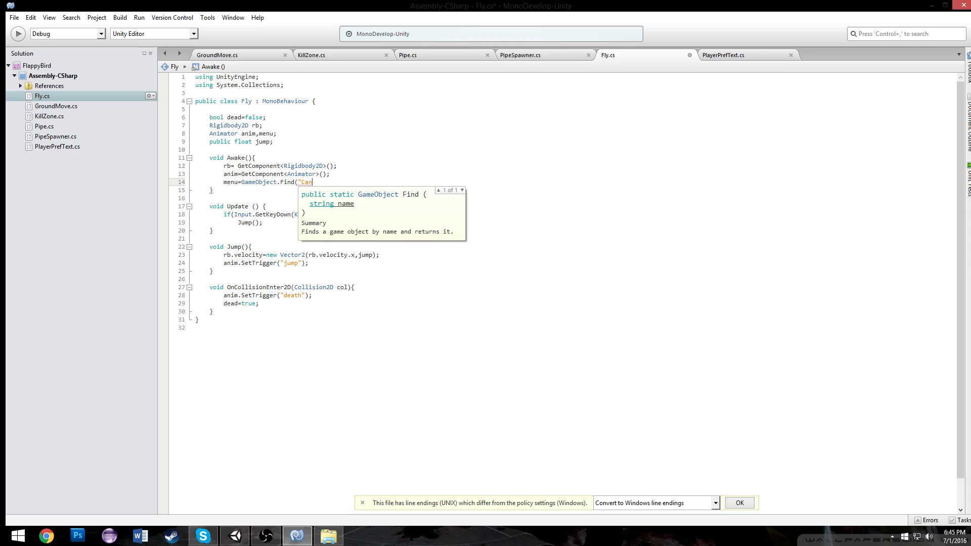
pyautogui.write('vas).get')
pyautogui.press('BackSpace')
pyautogui.press('BackSpace')
pyautogui.press('BackSpace')
pyautogui.press('BackSpace')
pyautogui.write('.Get')
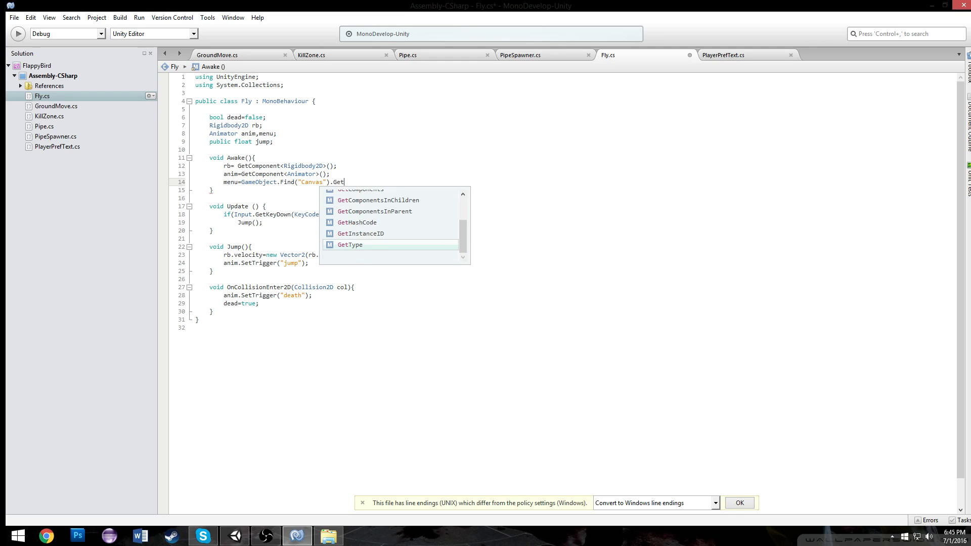
pyautogui.write('Component<anim')
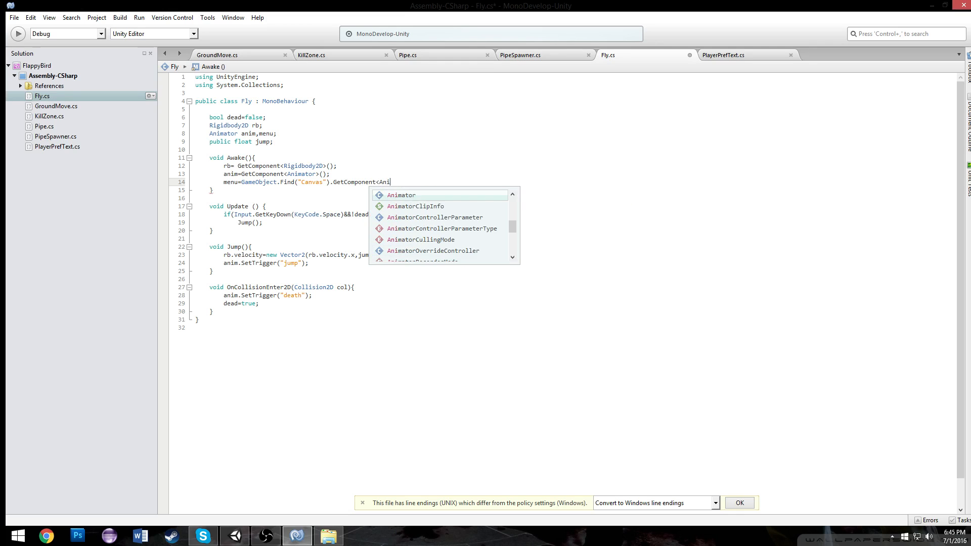
pyautogui.press('BackSpace')
pyautogui.press('BackSpace')
pyautogui.press('BackSpace')
pyautogui.press('BackSpace')
pyautogui.write('Animator')
pyautogui.press('Return')
pyautogui.write('>();')
pyautogui.hotkey('ctrl', 's')
pyautogui.press('Down')
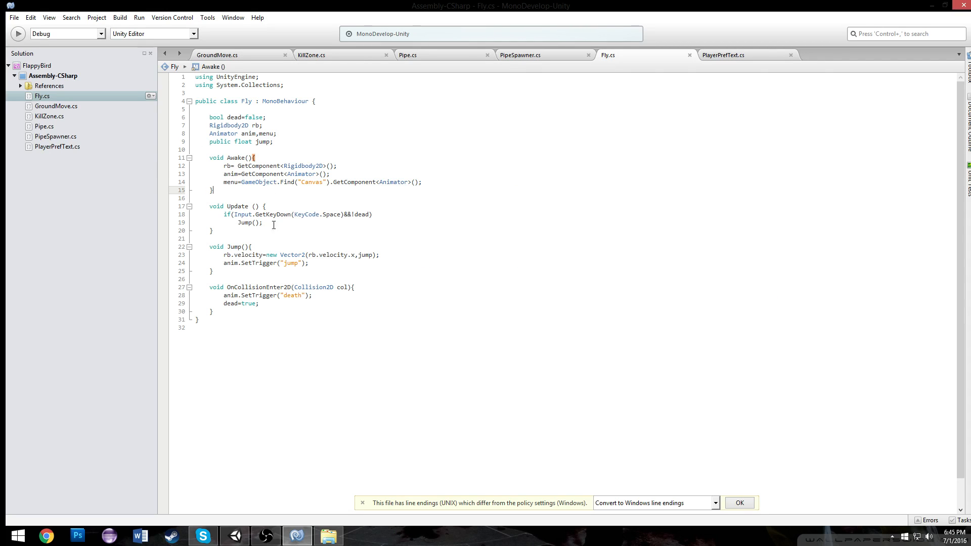
# In OnCollisionEnter2D, add menu.SetTrigger("death"); after the bird's death trigger and save
pyautogui.click(368, 299)
pyautogui.press('Return')
pyautogui.write('menu')
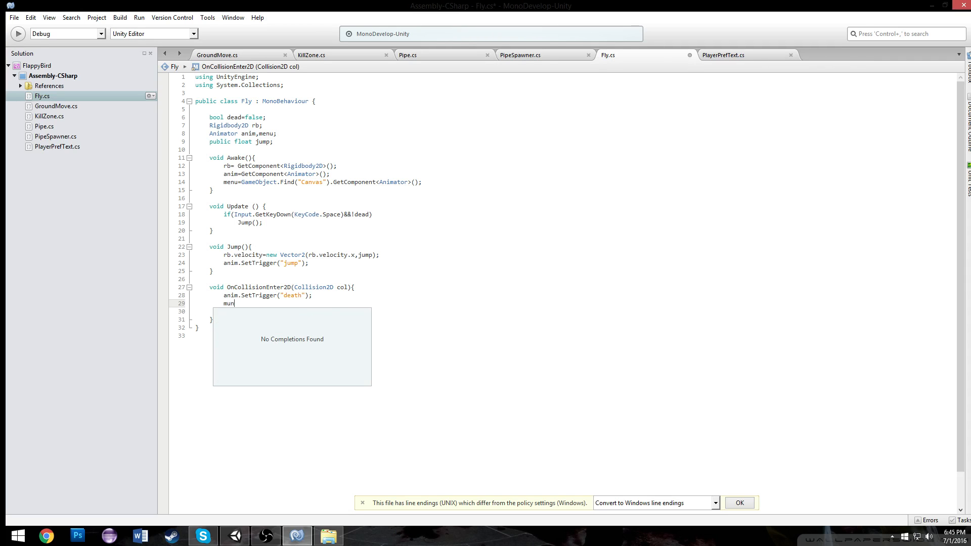
pyautogui.write('.set')
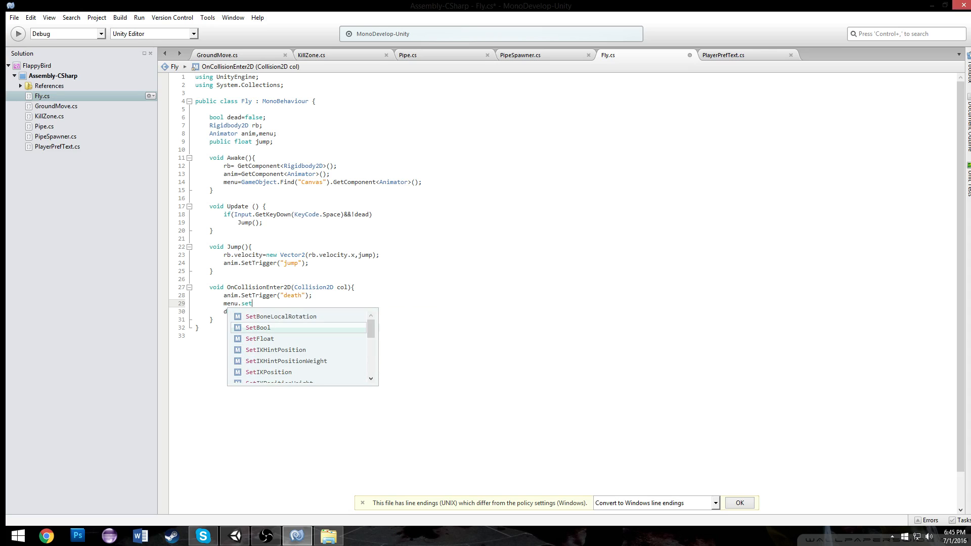
pyautogui.write('tr("death");')
pyautogui.hotkey('ctrl', 's')
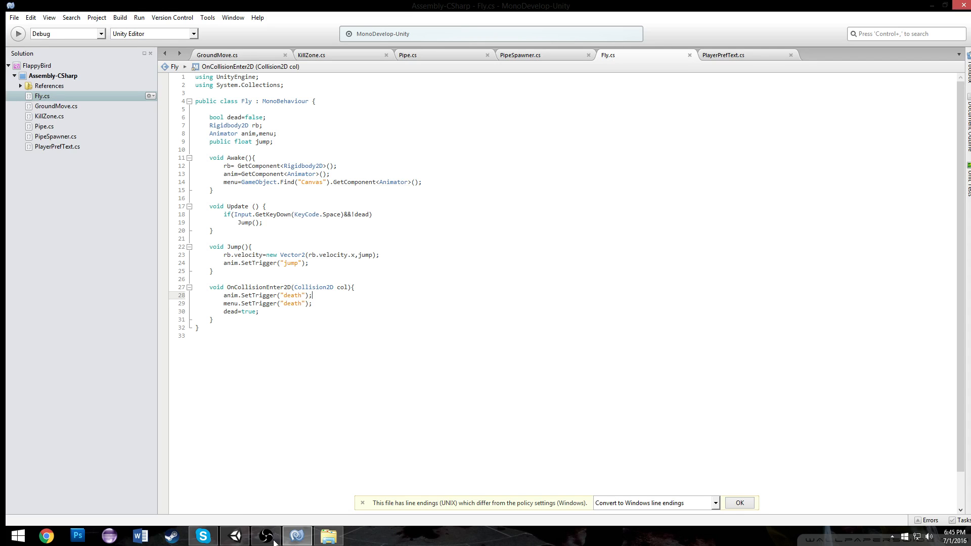
# Switch to Unity and play the game to test the menu sliding in when the bird dies
pyautogui.click(235, 535)
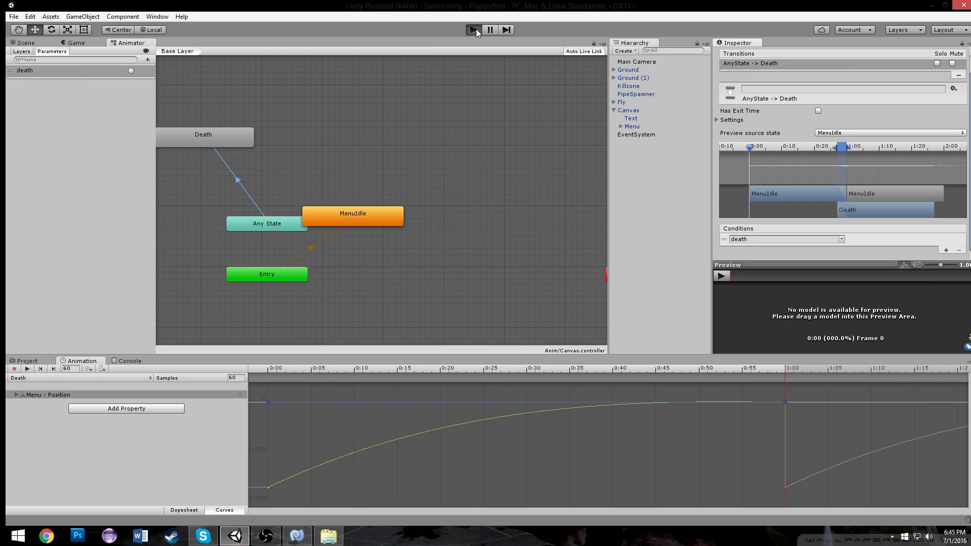
pyautogui.click(462, 31)
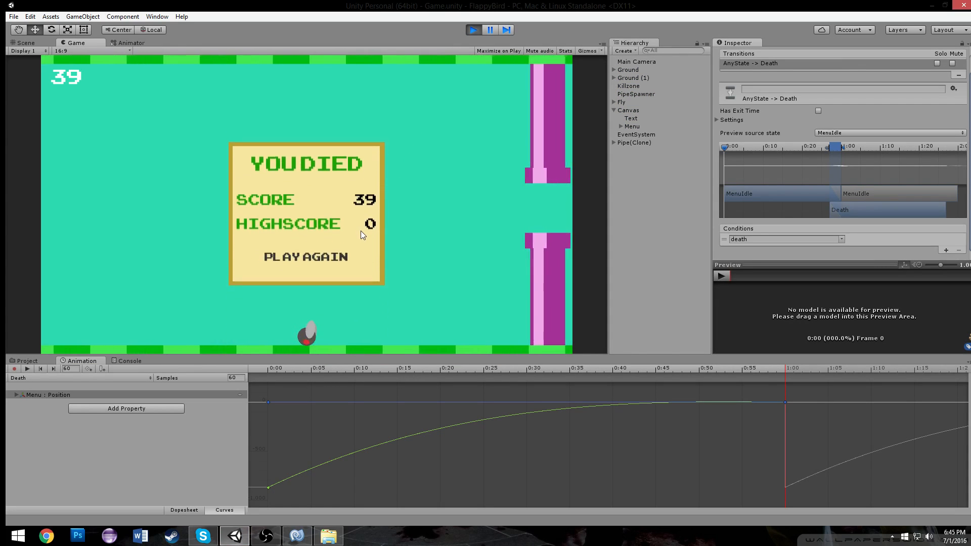
pyautogui.click(477, 28)
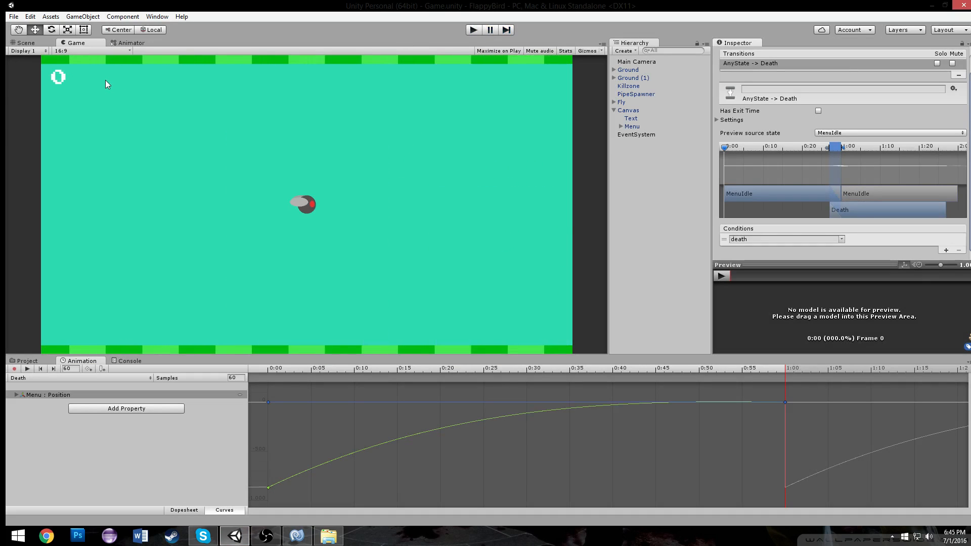
pyautogui.scroll(-3, 291, 163)
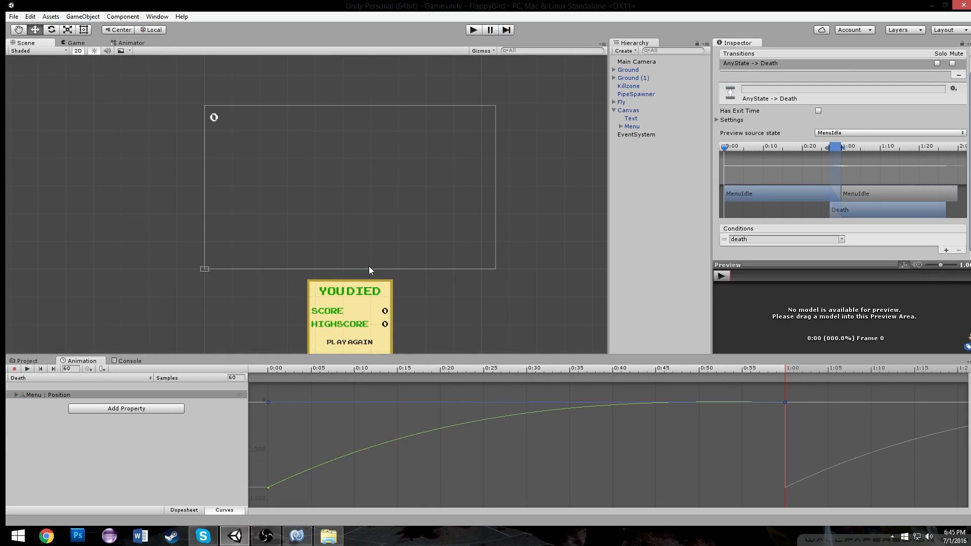
# Create a new animation clip named final in the Anim folder and key the menu's position at frame 0
pyautogui.click(184, 509)
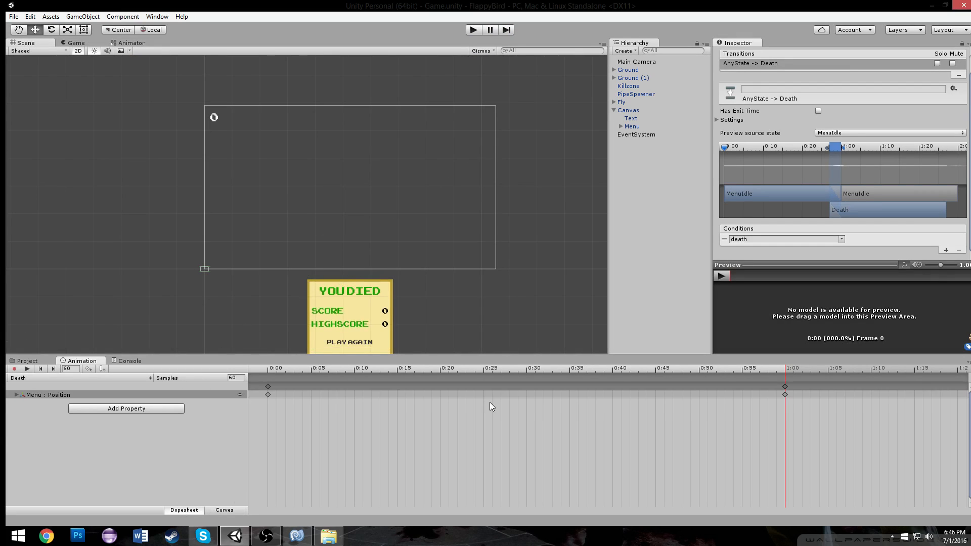
pyautogui.click(784, 387)
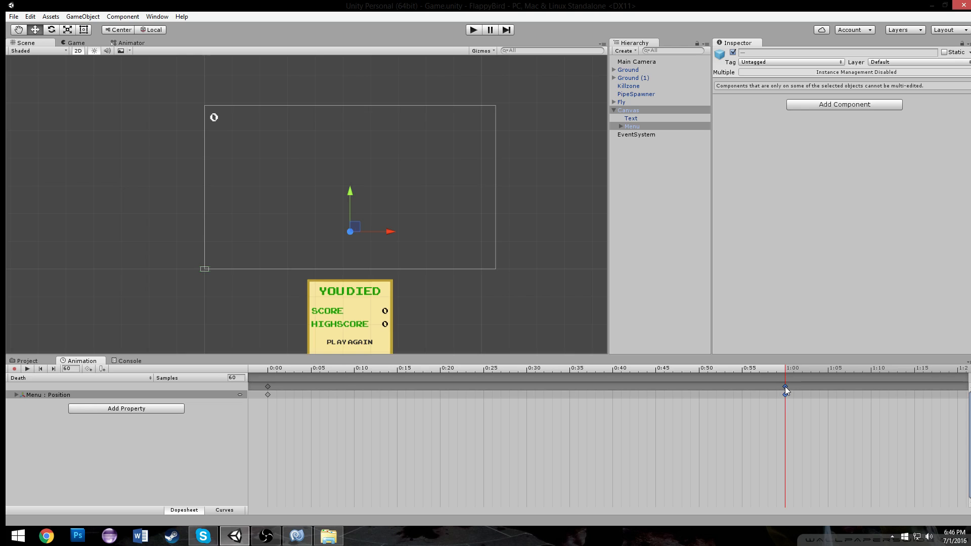
pyautogui.click(37, 382)
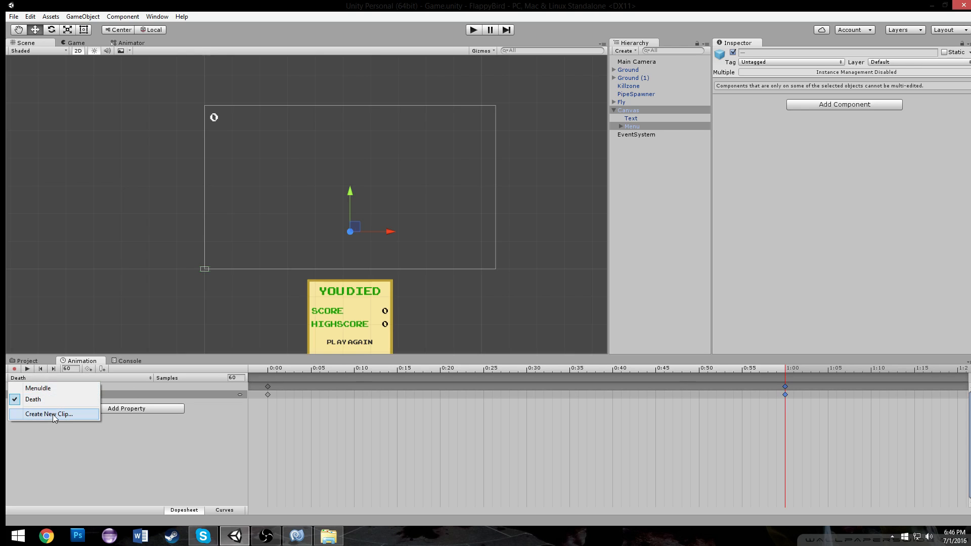
pyautogui.click(30, 415)
pyautogui.write('final')
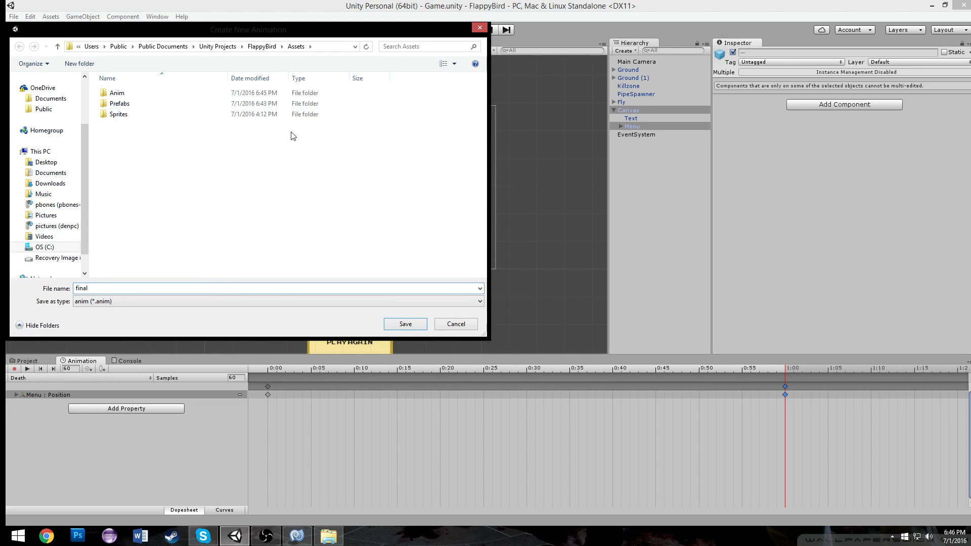
pyautogui.doubleClick(191, 94)
pyautogui.click(408, 325)
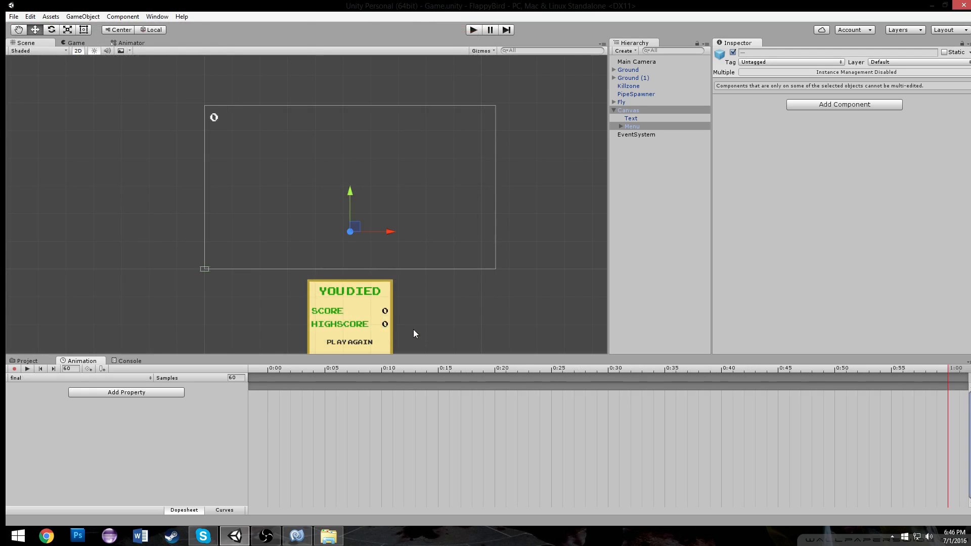
pyautogui.click(275, 368)
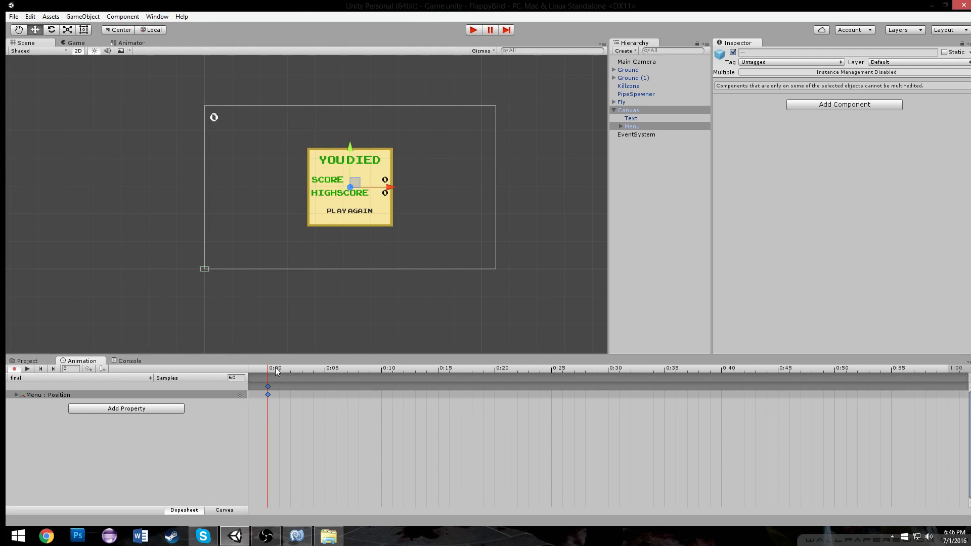
# In the Canvas animator, make a transition from the Death state to the final state
pyautogui.click(88, 43)
pyautogui.click(127, 43)
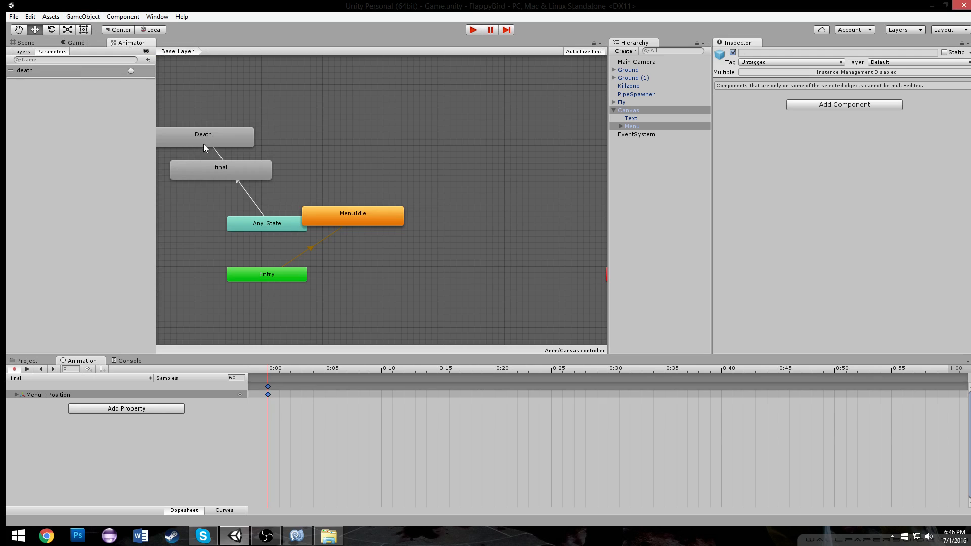
pyautogui.moveTo(335, 170); pyautogui.dragTo(273, 187)
pyautogui.rightClick(304, 147)
pyautogui.click(318, 152)
pyautogui.click(252, 194)
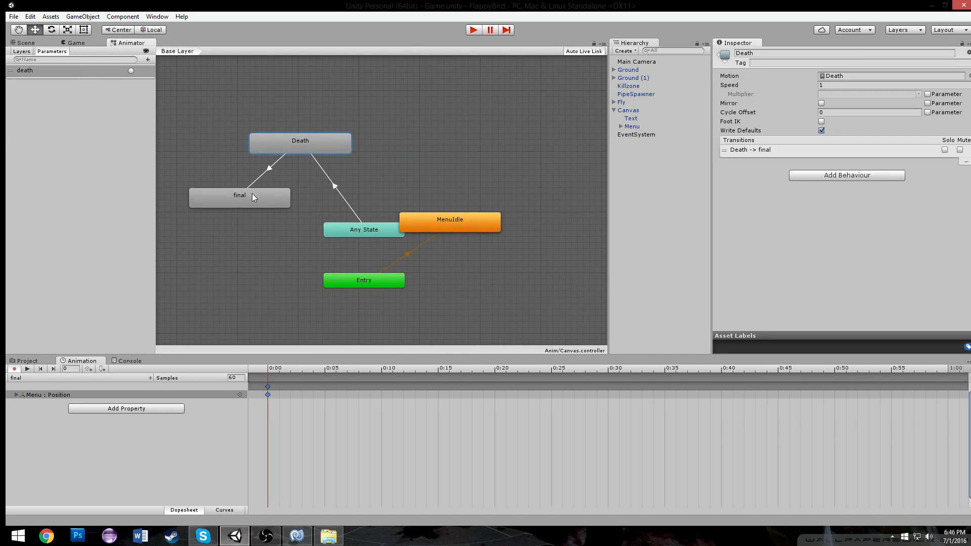
# Play the game to test the death menu and its Play Again button
pyautogui.click(472, 31)
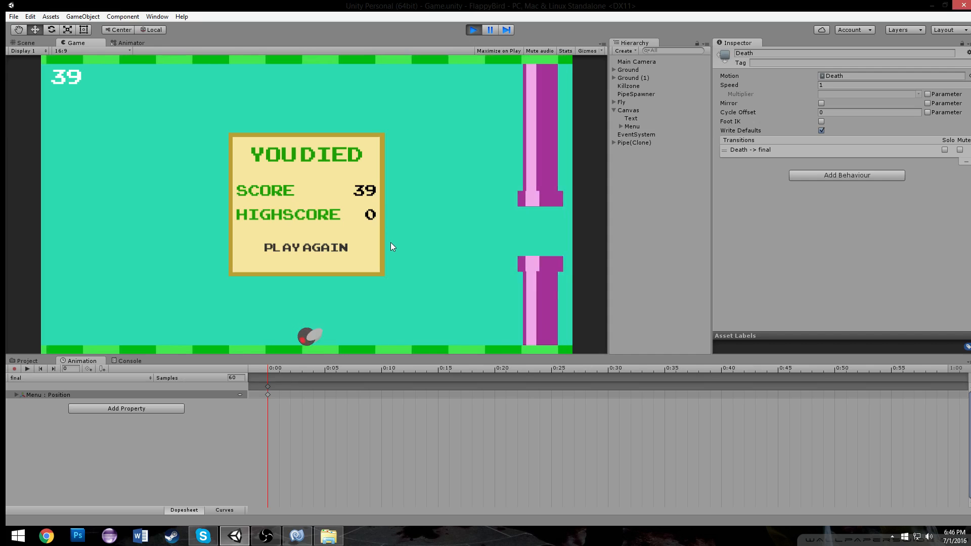
pyautogui.click(324, 252)
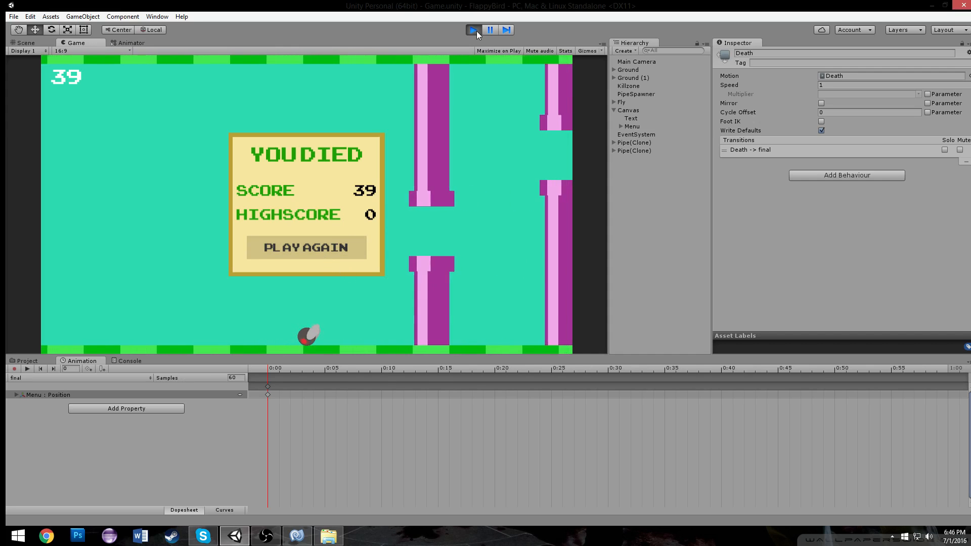
pyautogui.click(474, 30)
pyautogui.click(296, 539)
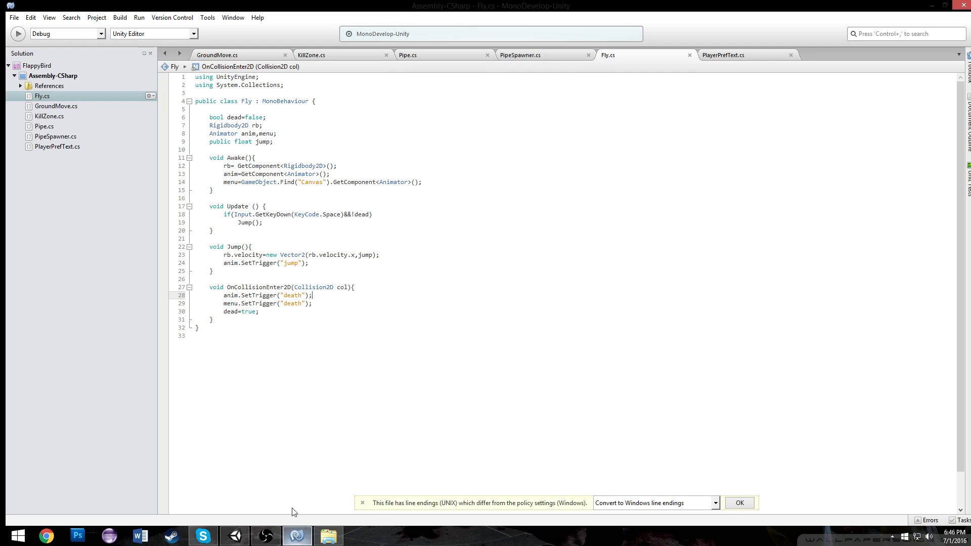
pyautogui.click(299, 540)
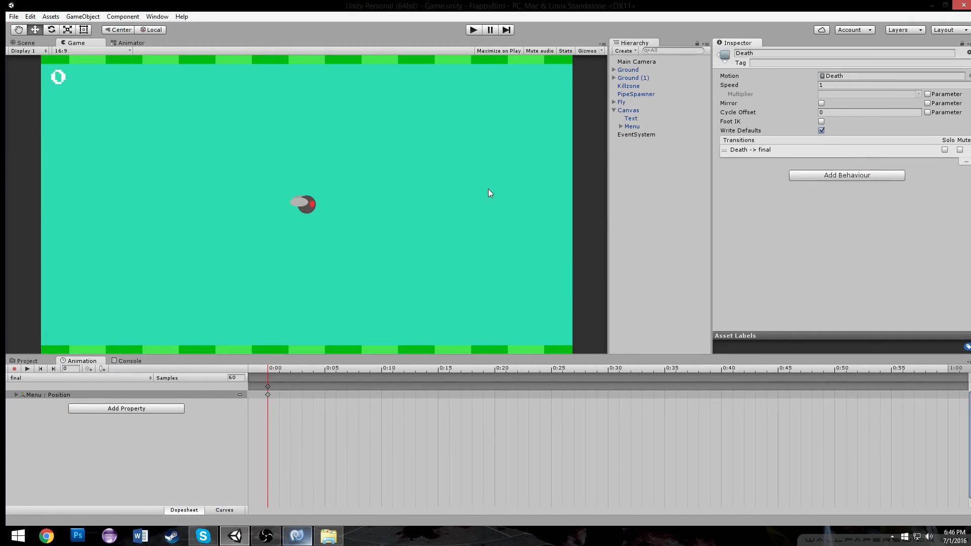
pyautogui.click(622, 103)
pyautogui.click(293, 539)
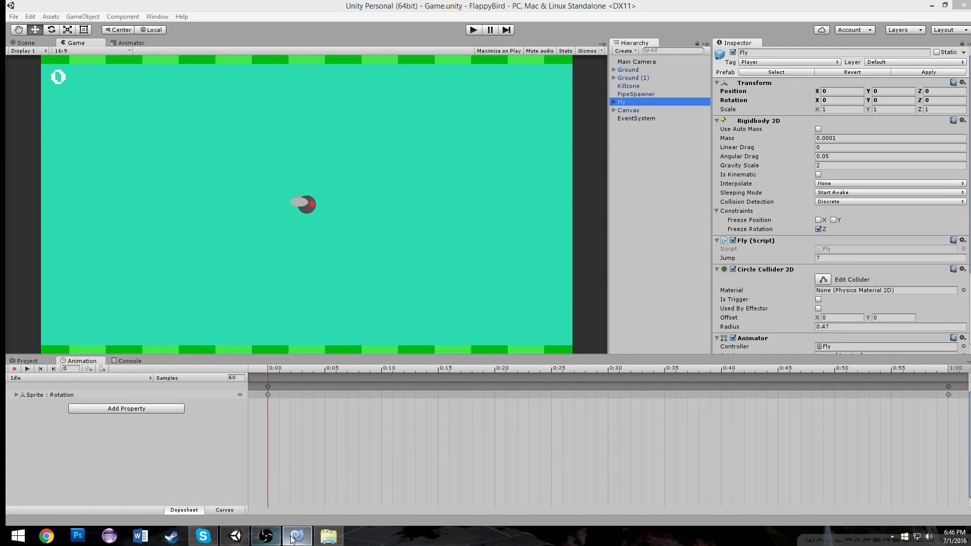
# Add an empty Start method below Awake in Fly.cs and save
pyautogui.click(247, 112)
pyautogui.click(276, 160)
pyautogui.click(295, 200)
pyautogui.press('Return')
pyautogui.press('Return')
pyautogui.press('Up')
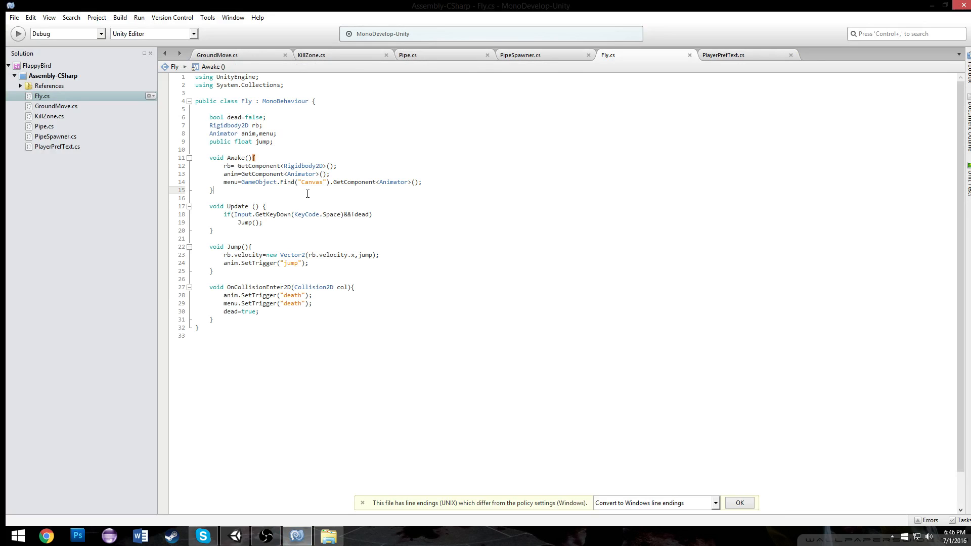
pyautogui.write('void Start(){')
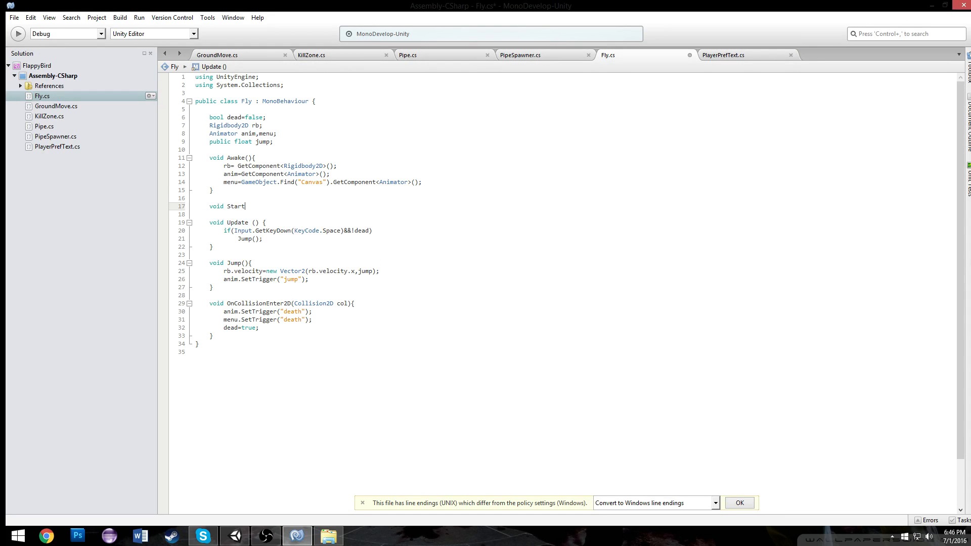
pyautogui.press('Return')
pyautogui.write('}')
pyautogui.press('Return')
pyautogui.hotkey('ctrl', 's')
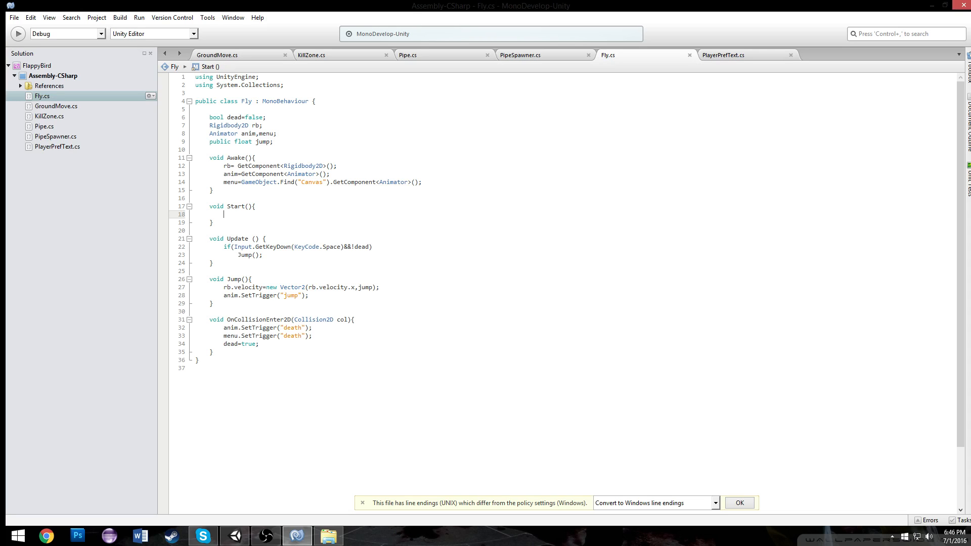
pyautogui.write('a')
pyautogui.press('BackSpace')
pyautogui.write('menu.')
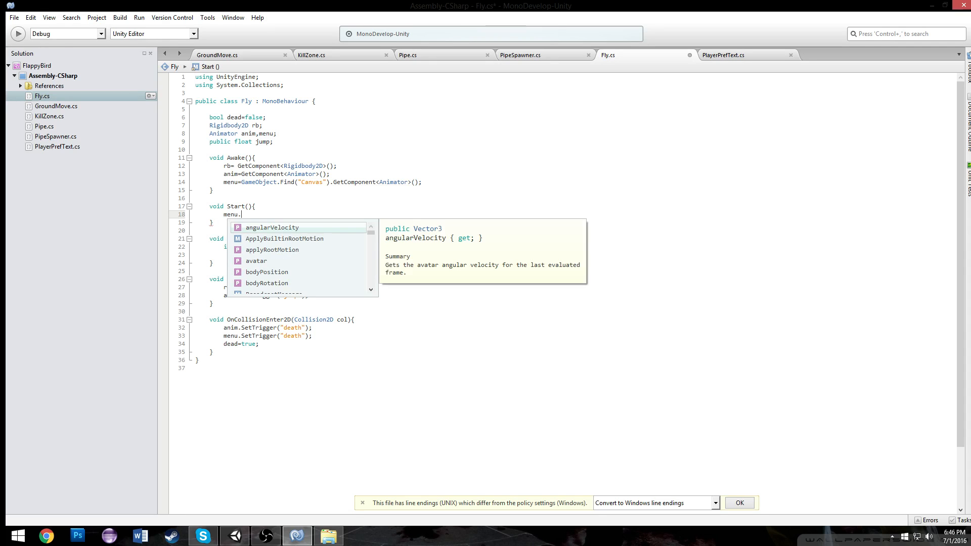
pyautogui.press('BackSpace')
pyautogui.press('BackSpace')
pyautogui.press('BackSpace')
pyautogui.press('BackSpace')
pyautogui.press('BackSpace')
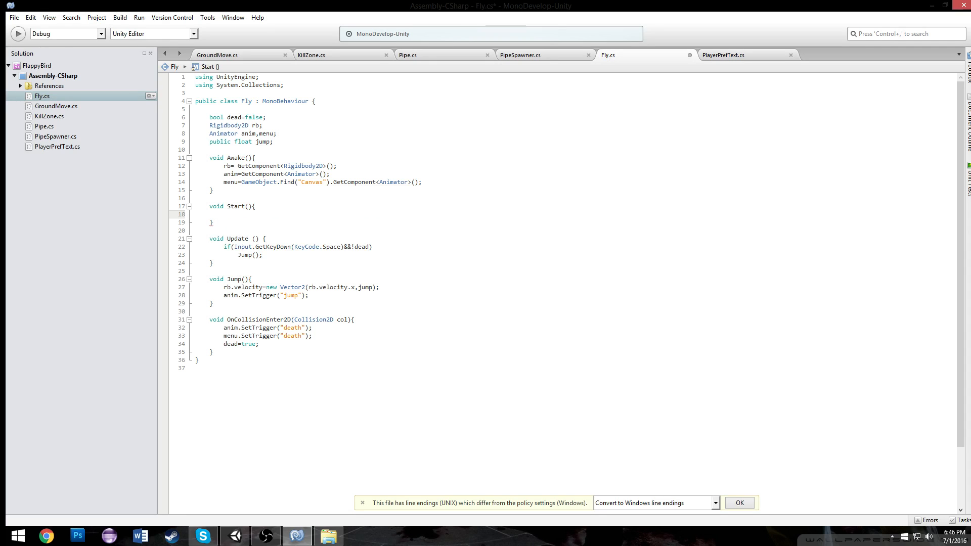
# In Start, reset the Score preference to 0 with PlayerPrefs.SetInt("Score",0); and save the script
pyautogui.write('PlayerPrefs.SetInt(')
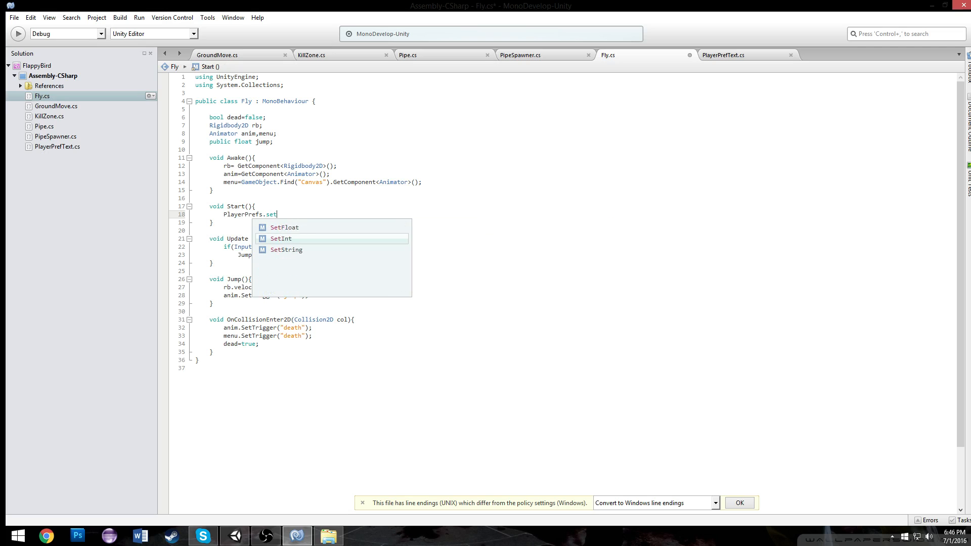
pyautogui.write('"Score",90')
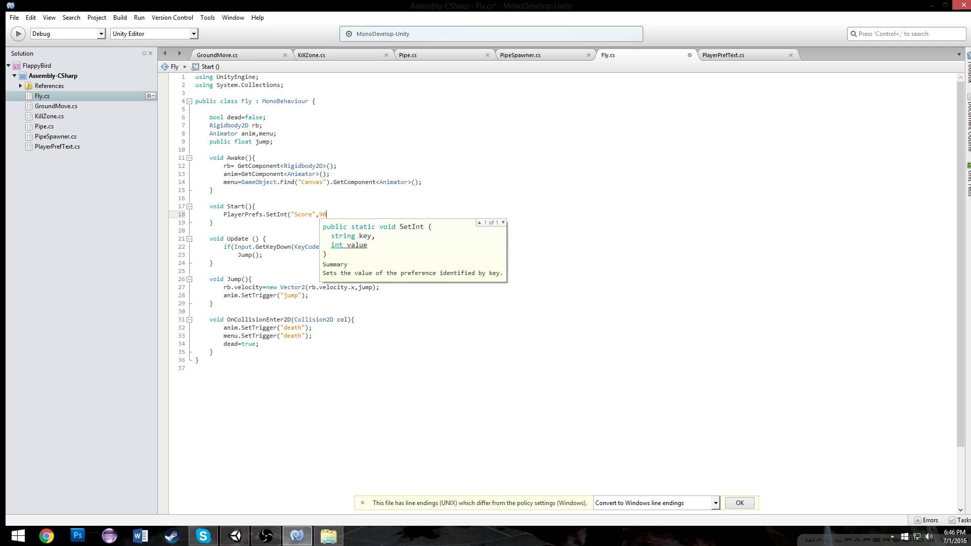
pyautogui.press('BackSpace')
pyautogui.press('BackSpace')
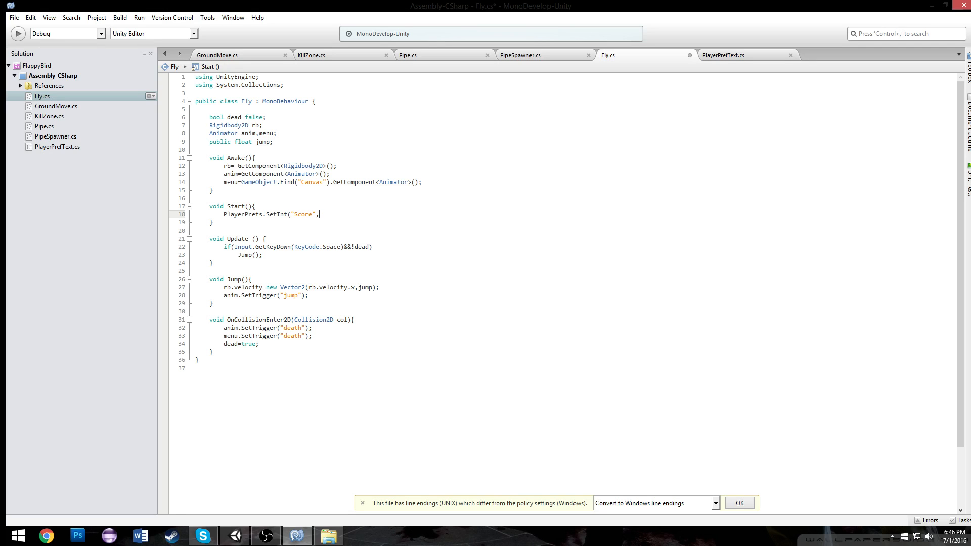
pyautogui.write(',0);')
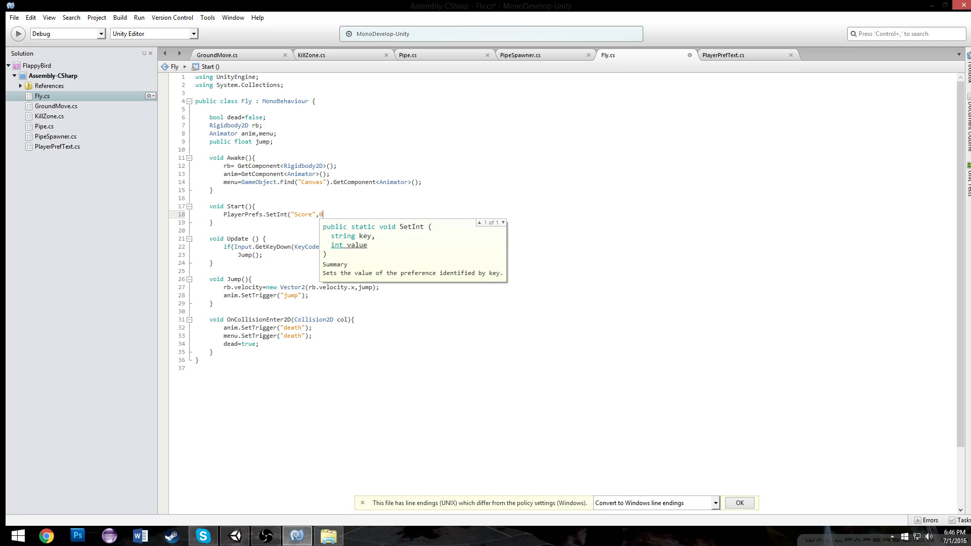
pyautogui.hotkey('ctrl', 's')
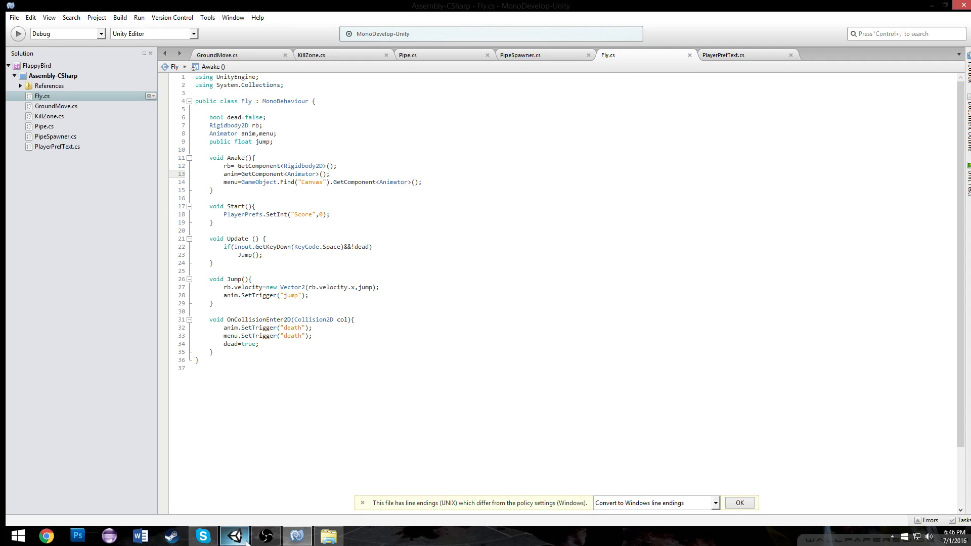
# Switch to Unity and briefly run the game to check the change
pyautogui.click(235, 536)
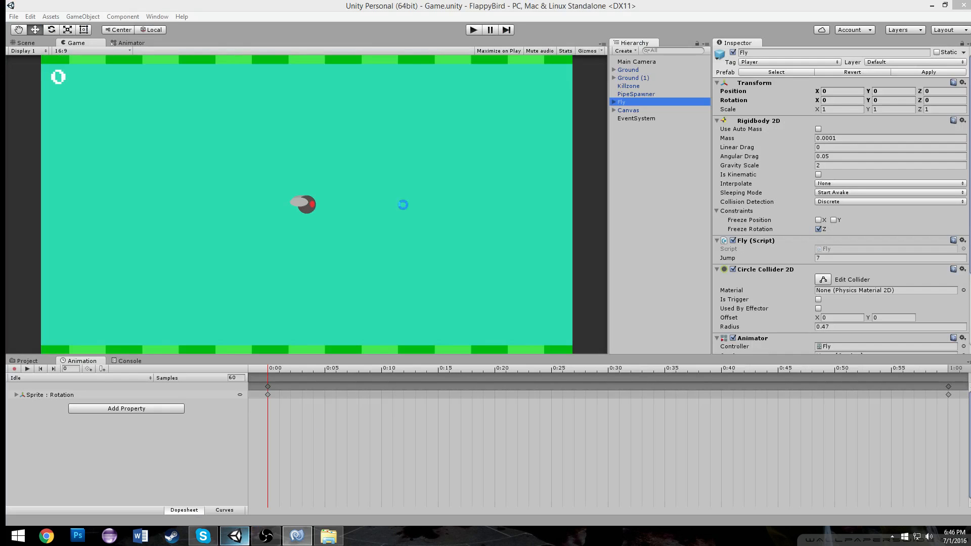
pyautogui.click(478, 32)
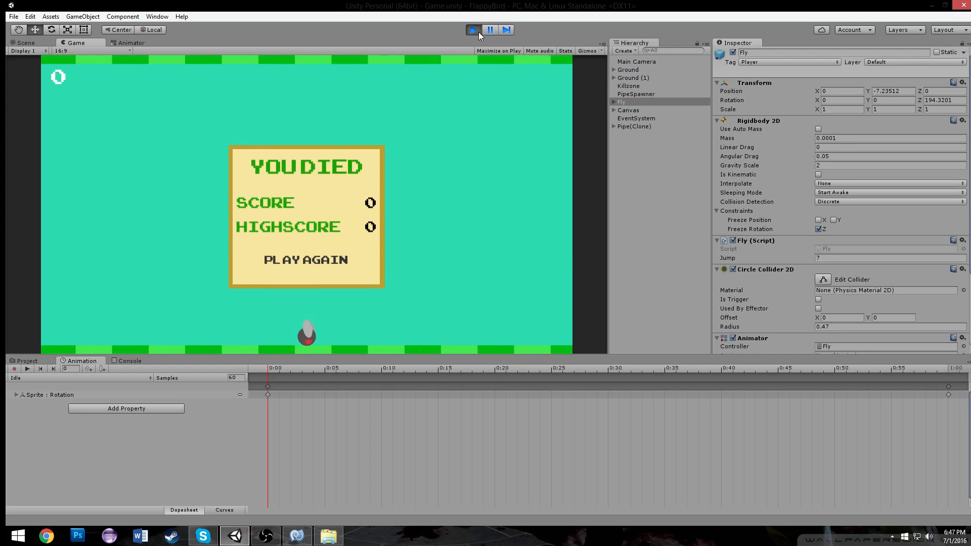
pyautogui.click(478, 32)
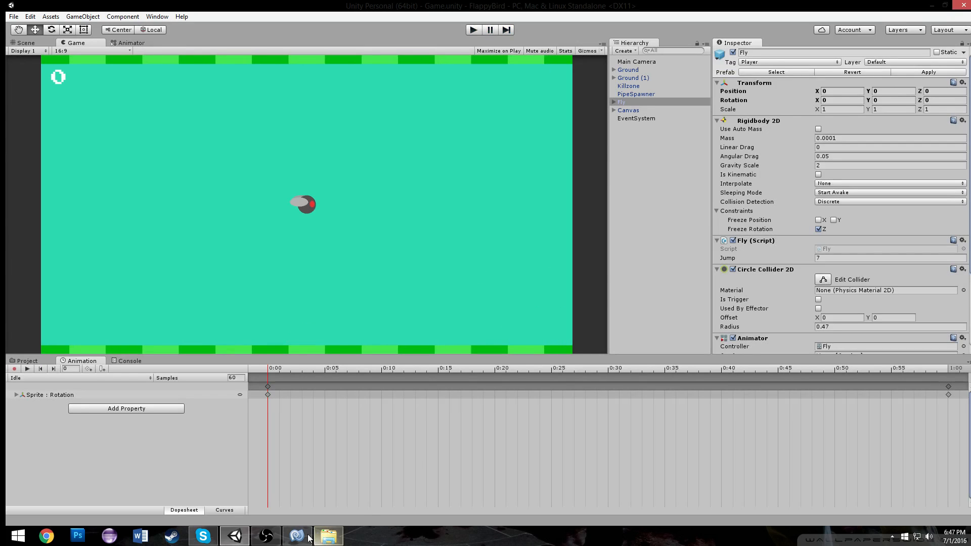
# In OnCollisionEnter2D, add an if checking whether PlayerPrefs.GetInt("Score") is greater than PlayerPrefs.GetInt("HighScore")
pyautogui.click(306, 536)
pyautogui.click(325, 300)
pyautogui.click(327, 334)
pyautogui.click(305, 348)
pyautogui.click(411, 319)
pyautogui.press('Return')
pyautogui.write('if(PlayerPrefs.ge')
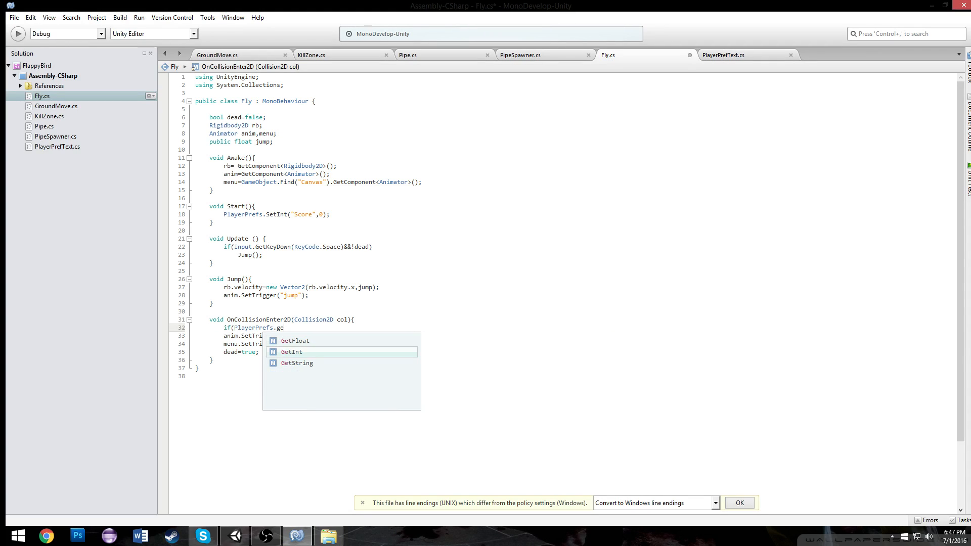
pyautogui.press('Return')
pyautogui.write('("Score")')
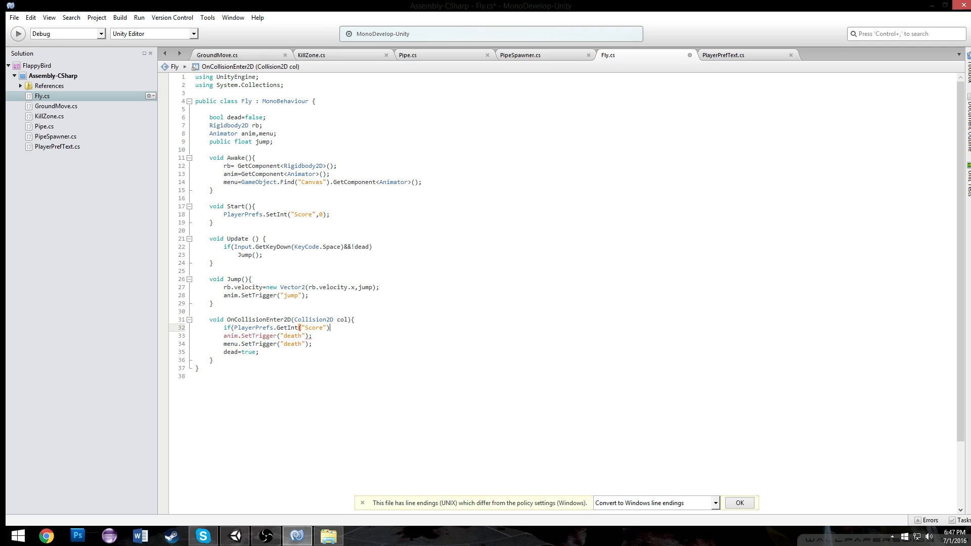
pyautogui.write('>PlayerPrefs.GetInt("HighScore')
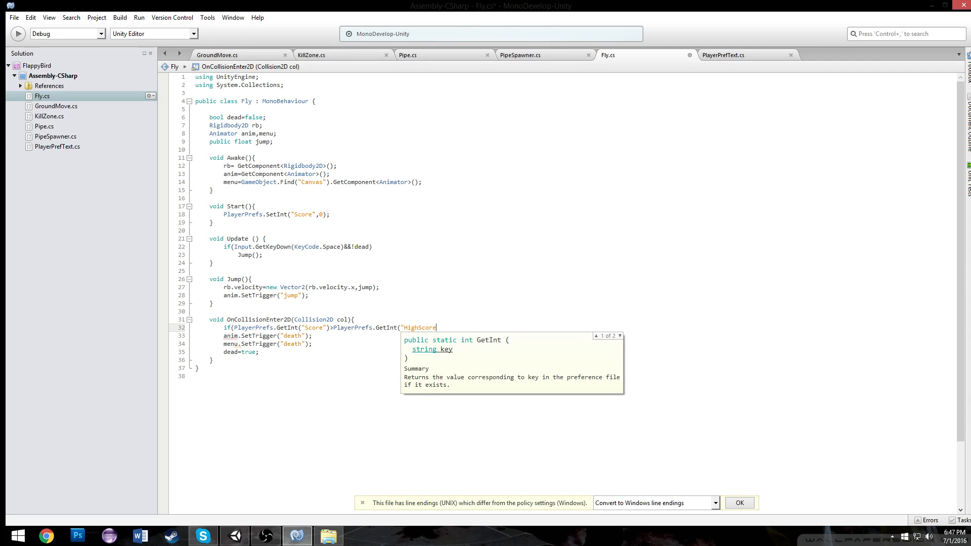
pyautogui.write('"))')
pyautogui.press('Return')
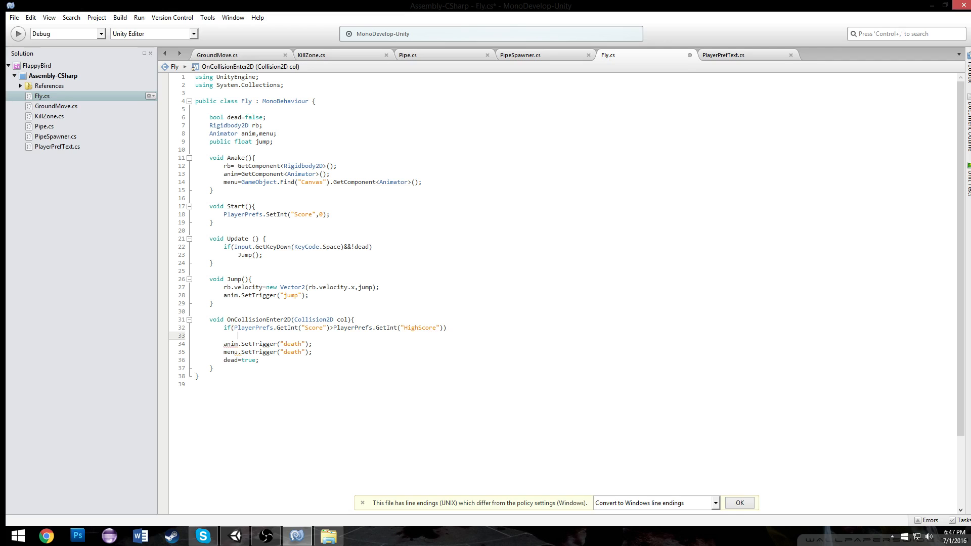
# Inside that if, store the score as the high score with PlayerPrefs.SetInt("HighScore",PlayerPrefs.GetInt("Score")); and save
pyautogui.write('POP')
pyautogui.write('PlayerPrefs.set')
pyautogui.write('Int(')
pyautogui.write('"High')
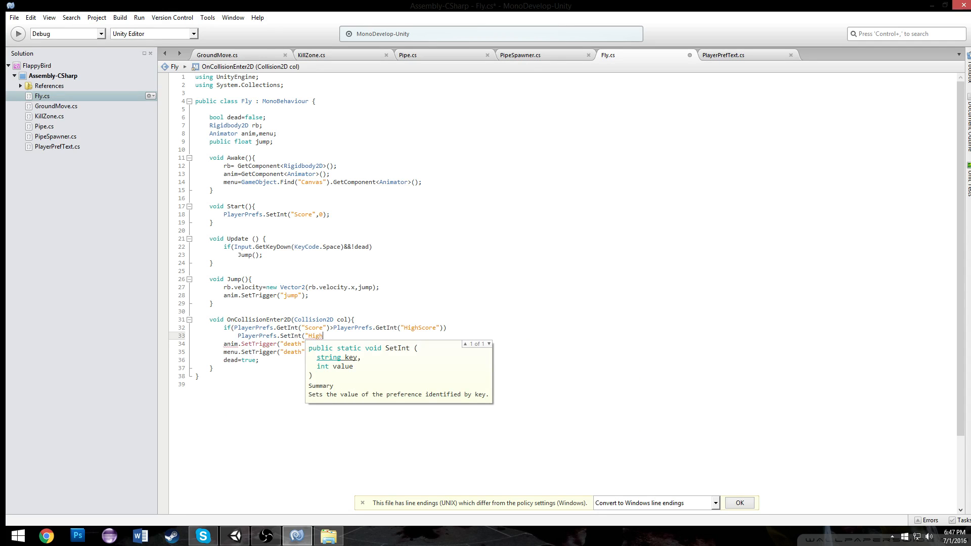
pyautogui.write('Score",')
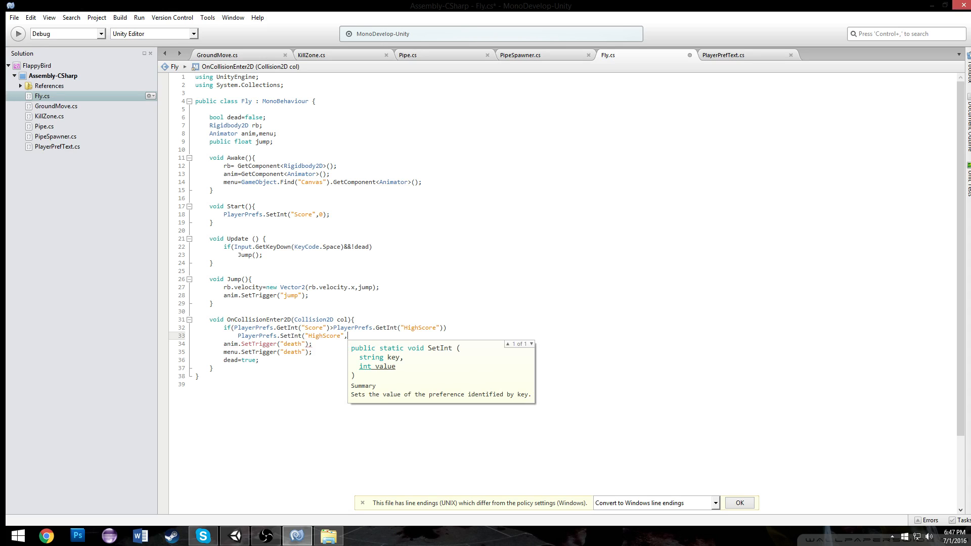
pyautogui.write('PlayerPrefs.GetInt')
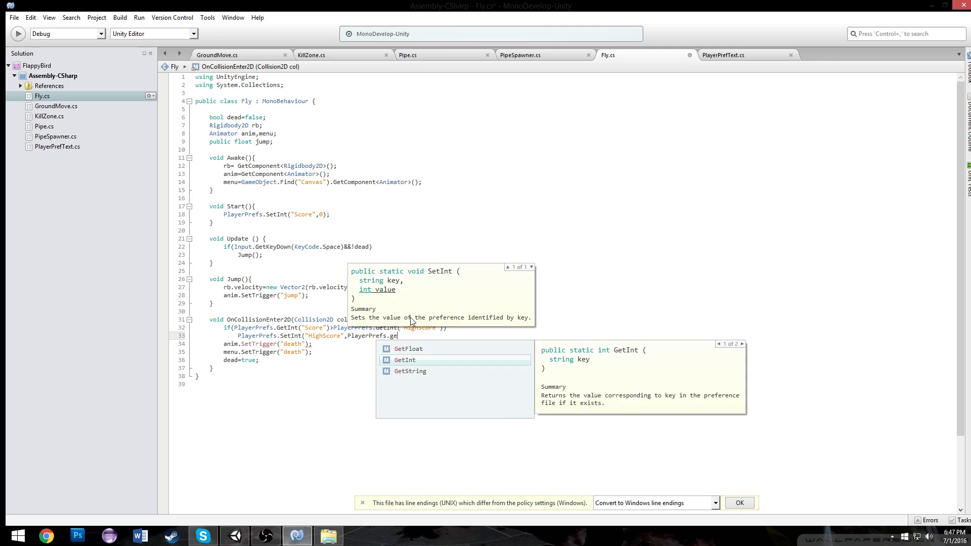
pyautogui.write('("')
pyautogui.write('Score"(')
pyautogui.write('));')
pyautogui.hotkey('ctrl', 's')
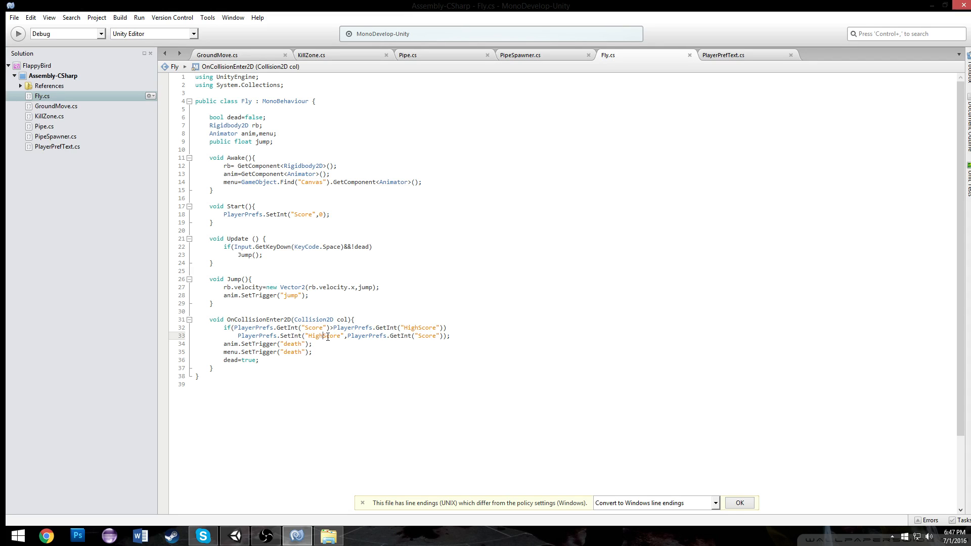
# Play the game in Unity, flying through pipes until death, to test the score and high score display
pyautogui.click(236, 536)
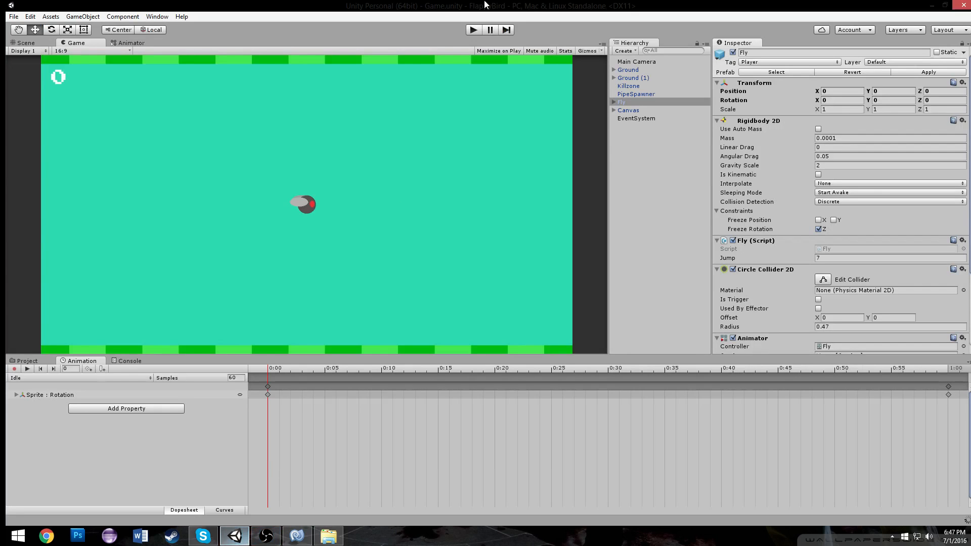
pyautogui.click(471, 34)
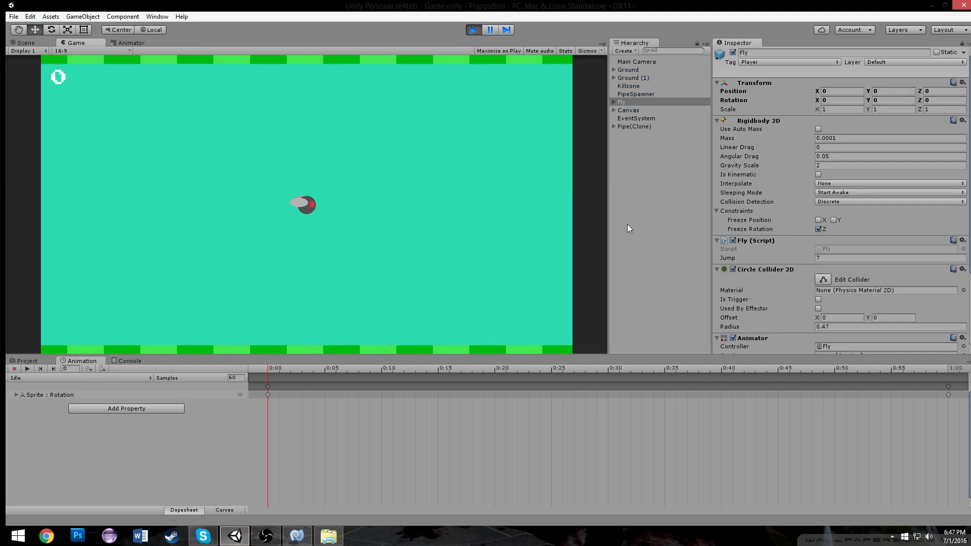
pyautogui.press('space')
pyautogui.press('space')
pyautogui.press('space')
pyautogui.press('space')
pyautogui.press('space')
pyautogui.press('space')
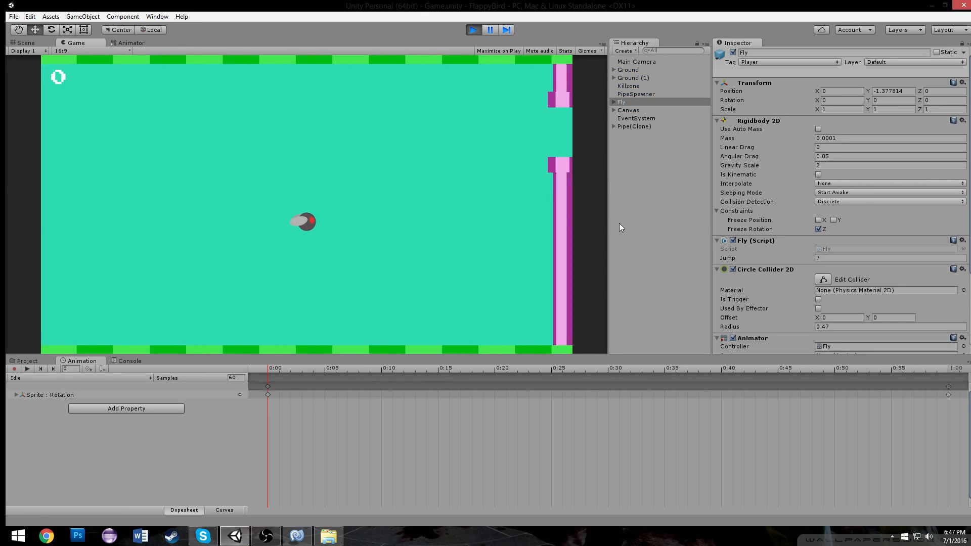
pyautogui.press('space')
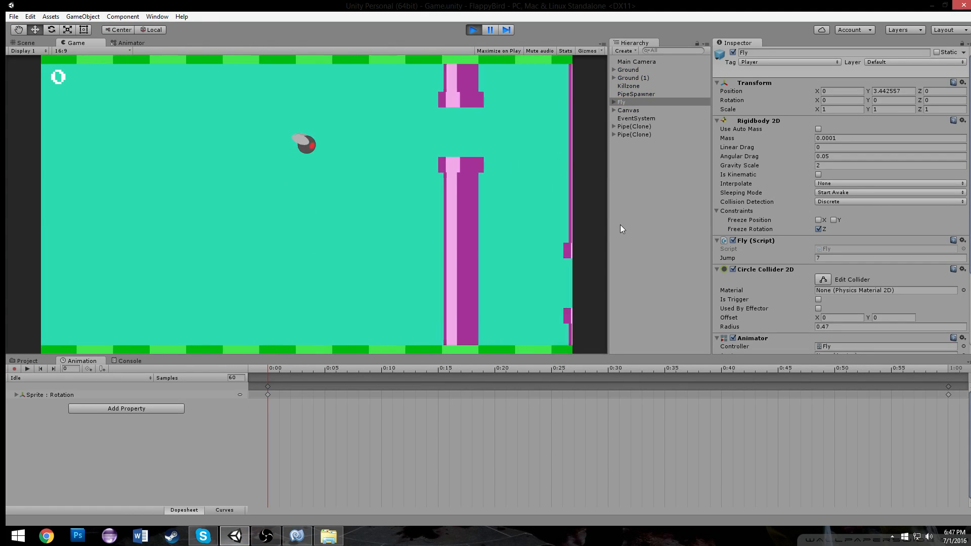
pyautogui.press('space')
pyautogui.press('space')
pyautogui.press('space')
pyautogui.press('space')
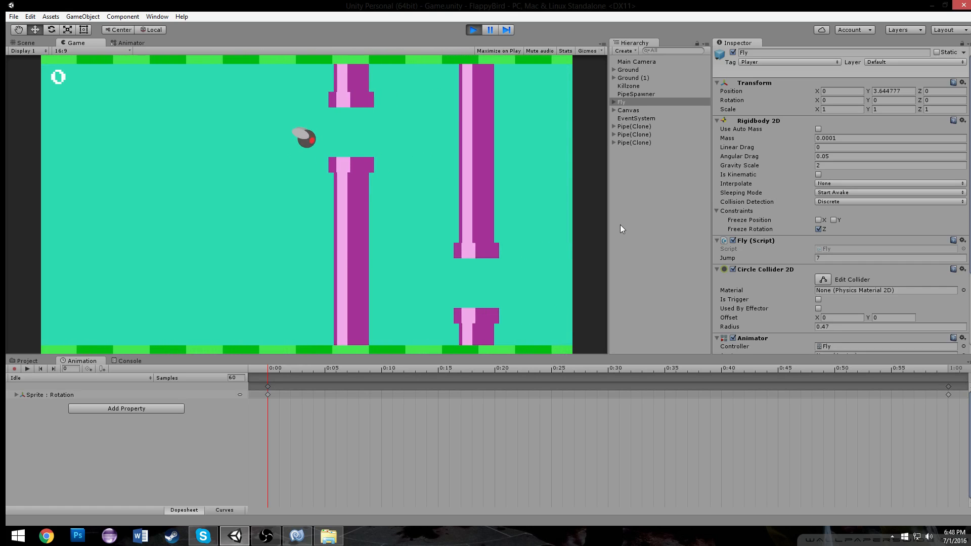
pyautogui.press('space')
pyautogui.press('space')
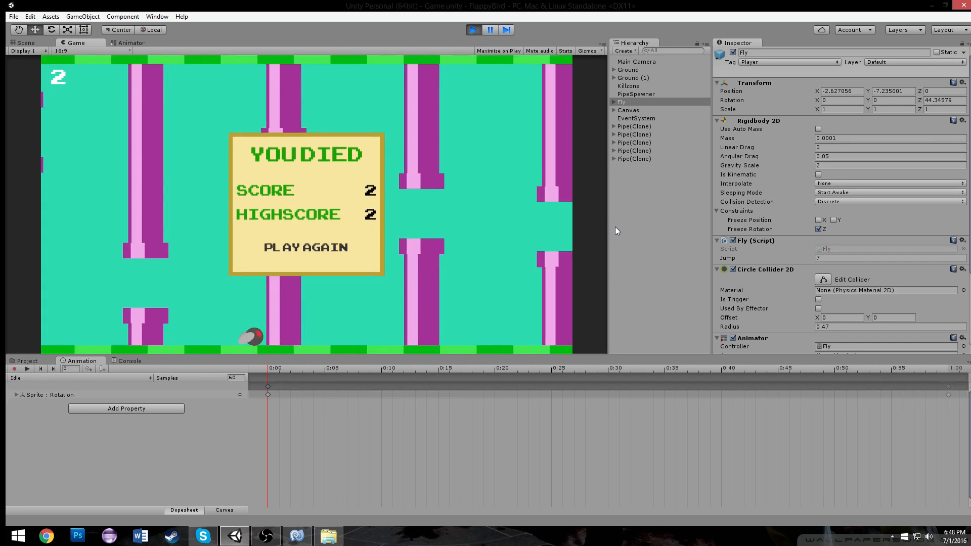
pyautogui.click(473, 29)
# Open the Canvas animator and delete the transition from Any State to Death
pyautogui.click(297, 537)
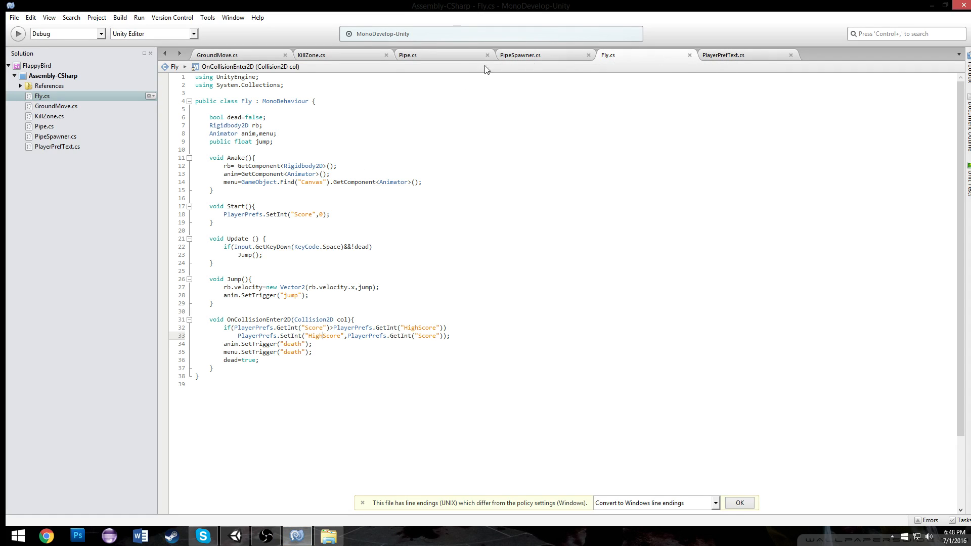
pyautogui.click(235, 536)
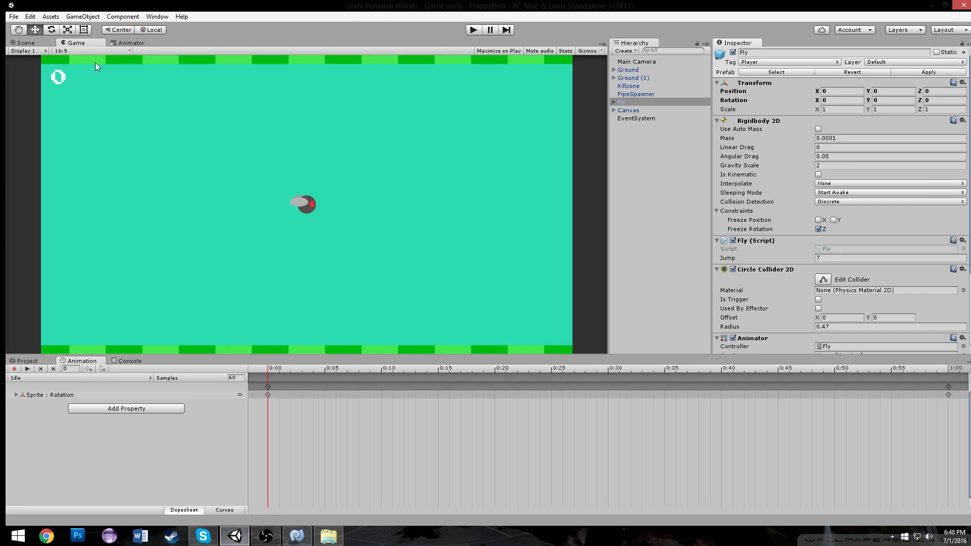
pyautogui.click(29, 42)
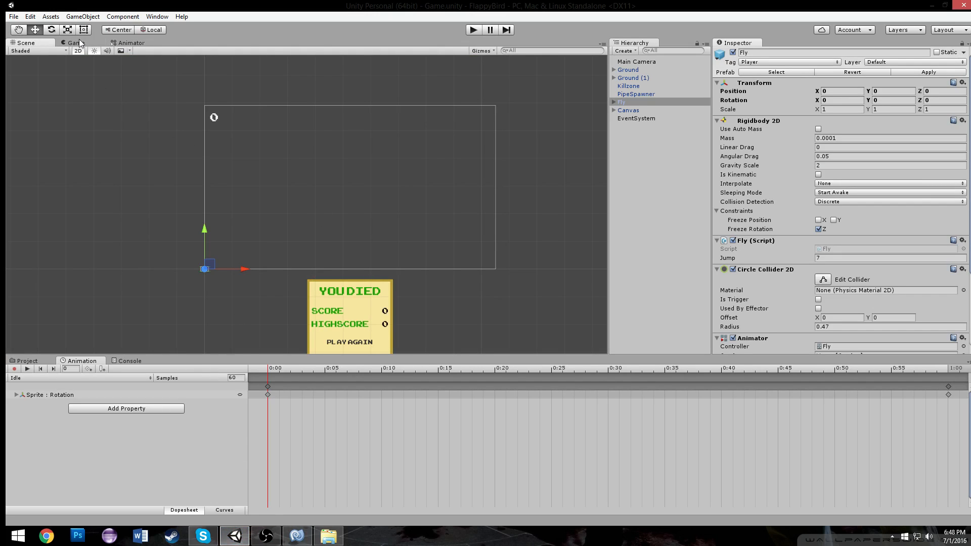
pyautogui.click(130, 43)
pyautogui.click(631, 109)
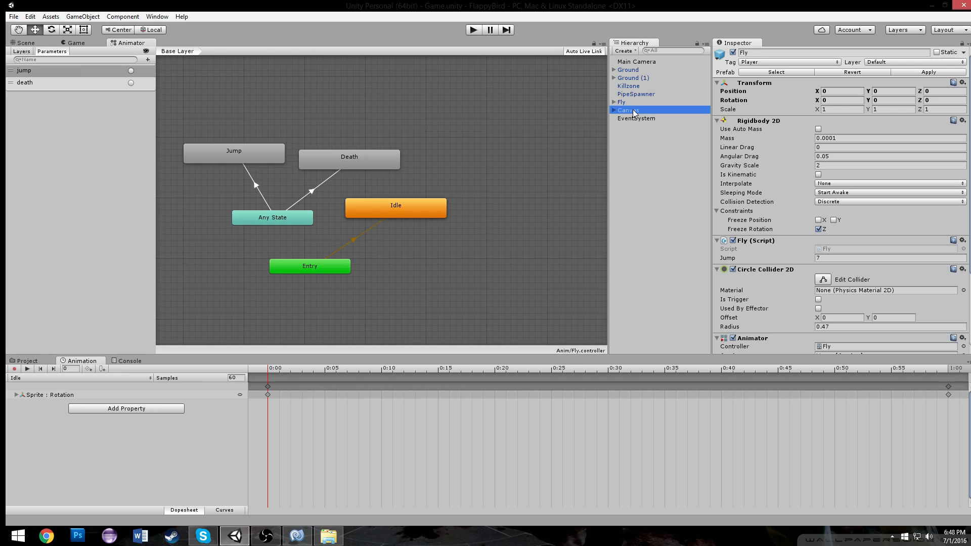
pyautogui.click(320, 208)
pyautogui.press('Delete')
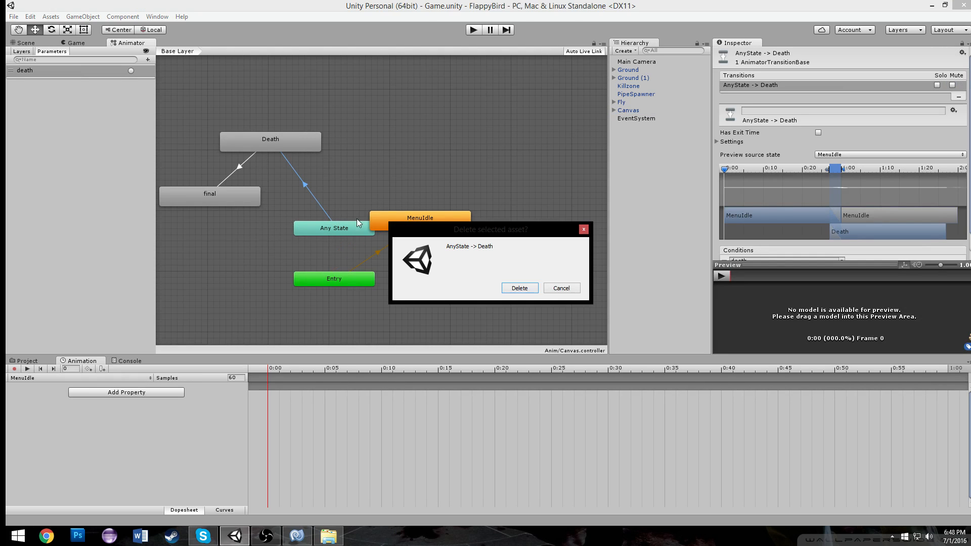
pyautogui.click(518, 286)
# Make a transition from MenuIdle to Death with the death trigger as condition and Has Exit Time turned off
pyautogui.rightClick(427, 226)
pyautogui.click(427, 230)
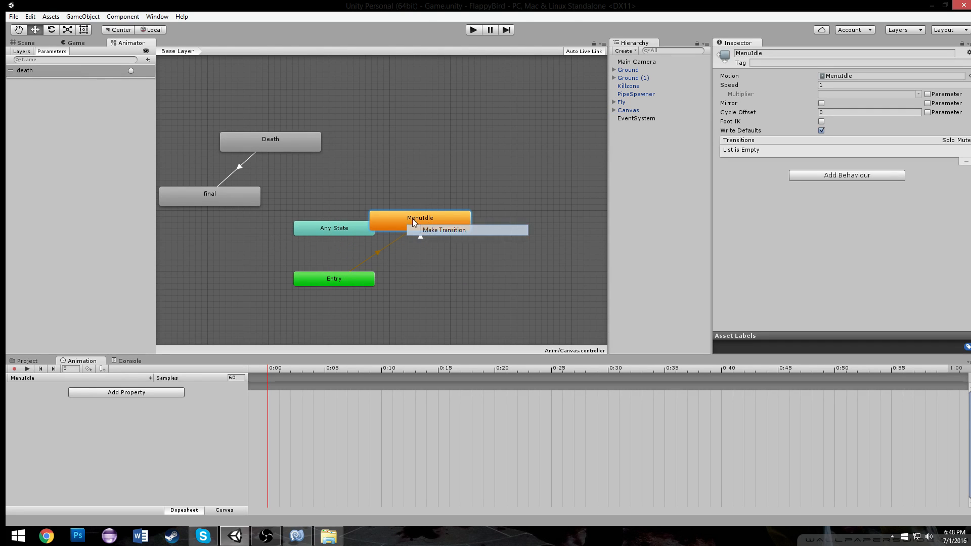
pyautogui.click(271, 145)
pyautogui.click(338, 175)
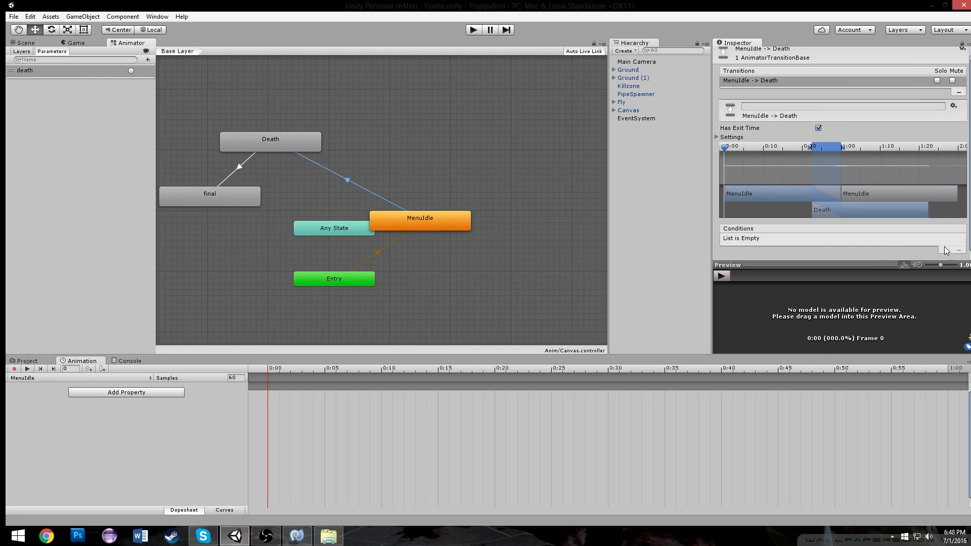
pyautogui.click(947, 251)
pyautogui.click(842, 239)
pyautogui.click(857, 250)
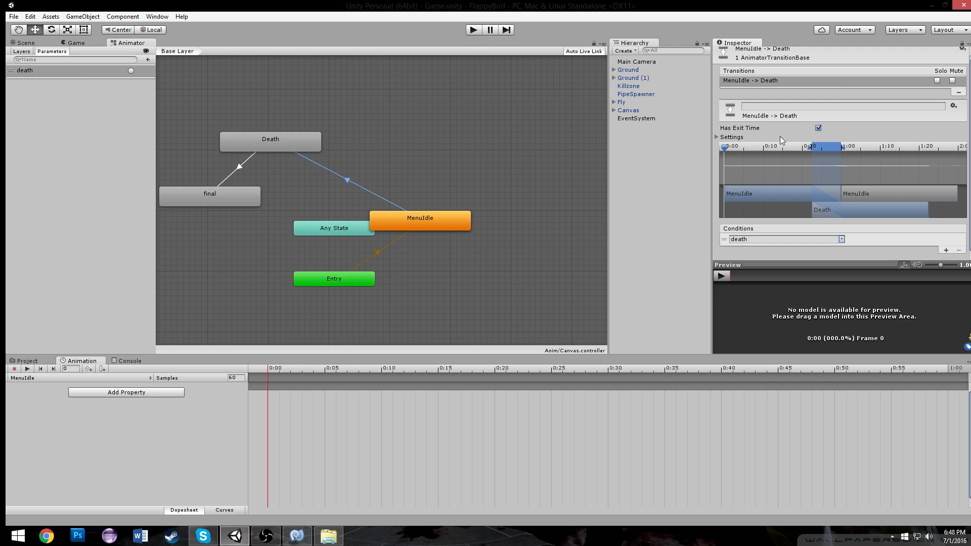
pyautogui.click(818, 130)
# Play the game again to test the death menu, then stop and return to the script editor
pyautogui.click(471, 30)
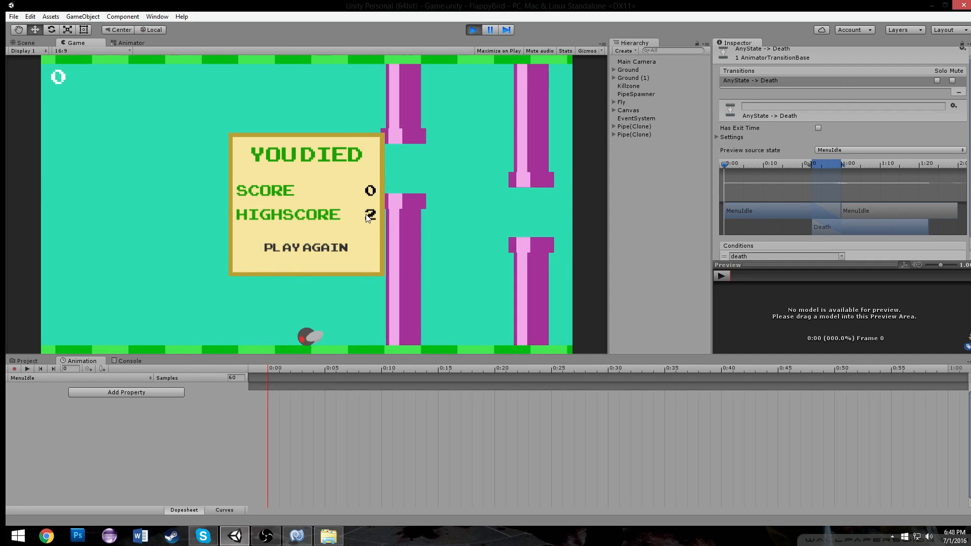
pyautogui.click(473, 29)
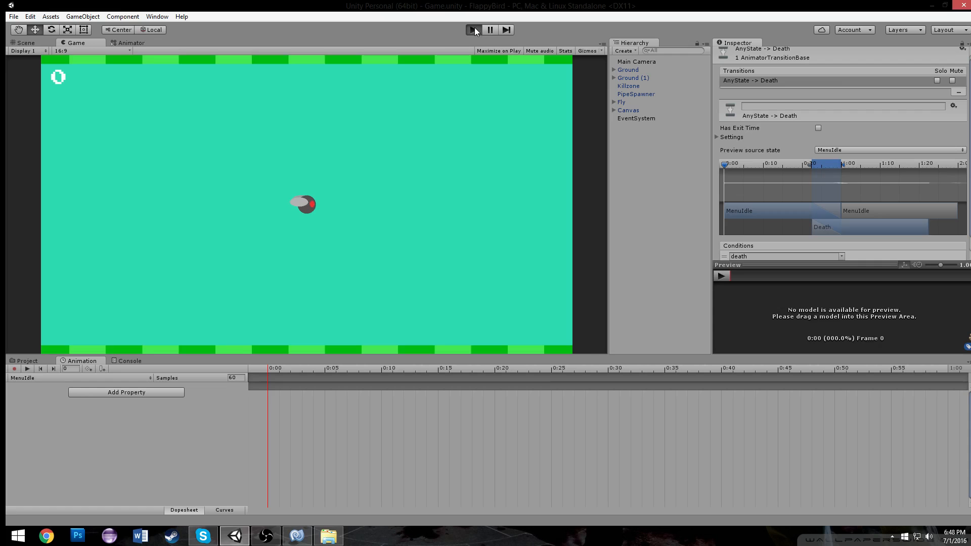
pyautogui.hotkey('ctrl', 'p')
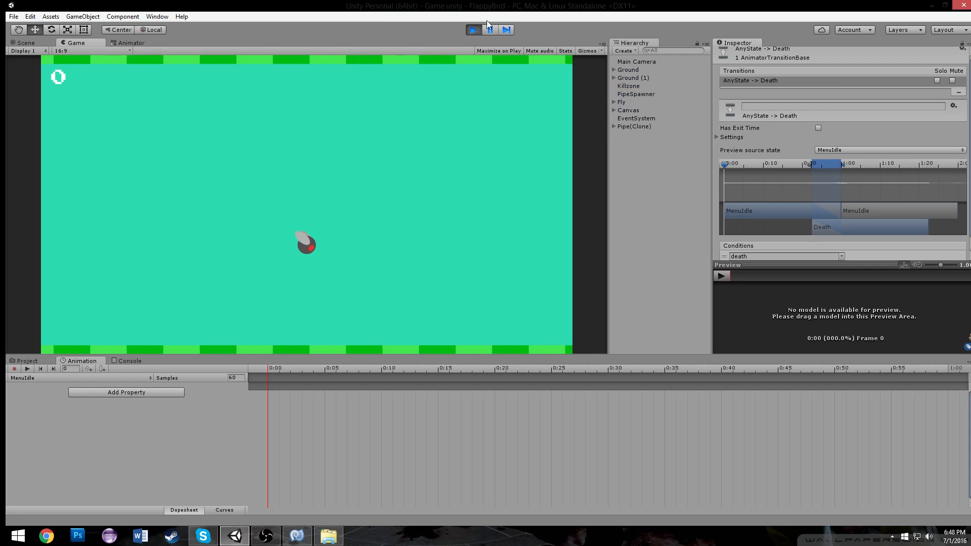
pyautogui.click(475, 29)
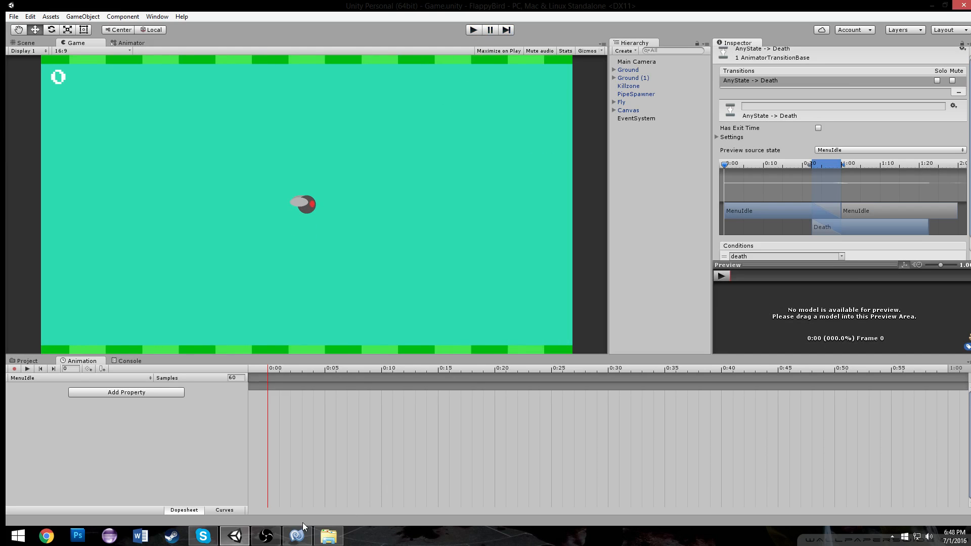
pyautogui.click(296, 536)
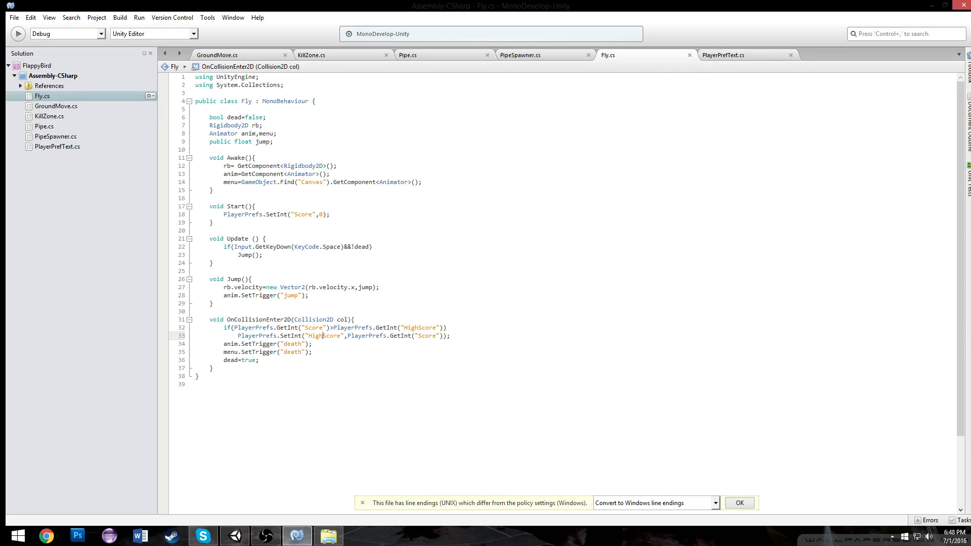
# Create an empty GameObject in the scene and rename it ButtonFunctions
pyautogui.click(234, 536)
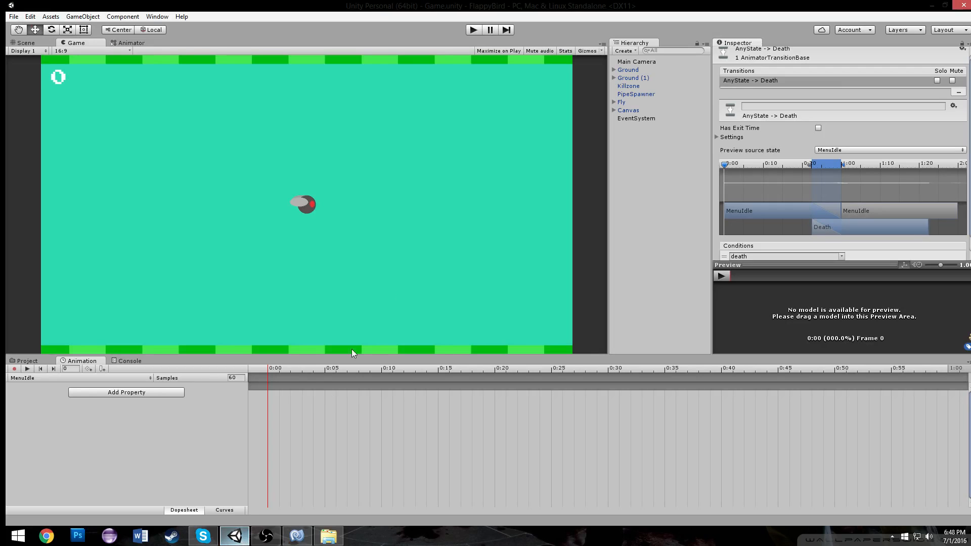
pyautogui.click(15, 42)
pyautogui.scroll(-7, 400, 217)
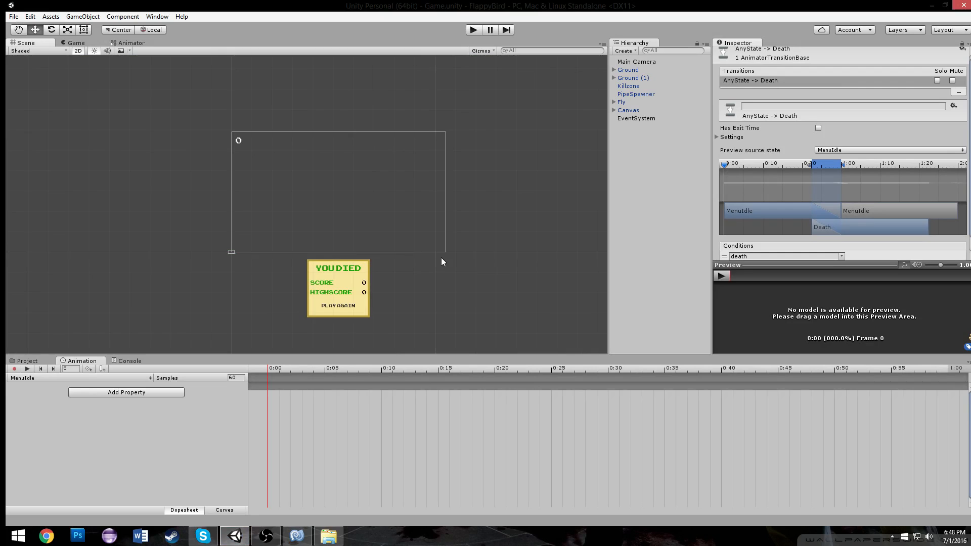
pyautogui.moveTo(433, 257); pyautogui.dragTo(351, 205, button='middle')
pyautogui.scroll(4, 419, 196)
pyautogui.scroll(-1, 410, 188)
pyautogui.moveTo(380, 167); pyautogui.dragTo(396, 180, button='middle')
pyautogui.hotkey('ctrl', 'shift', 'n')
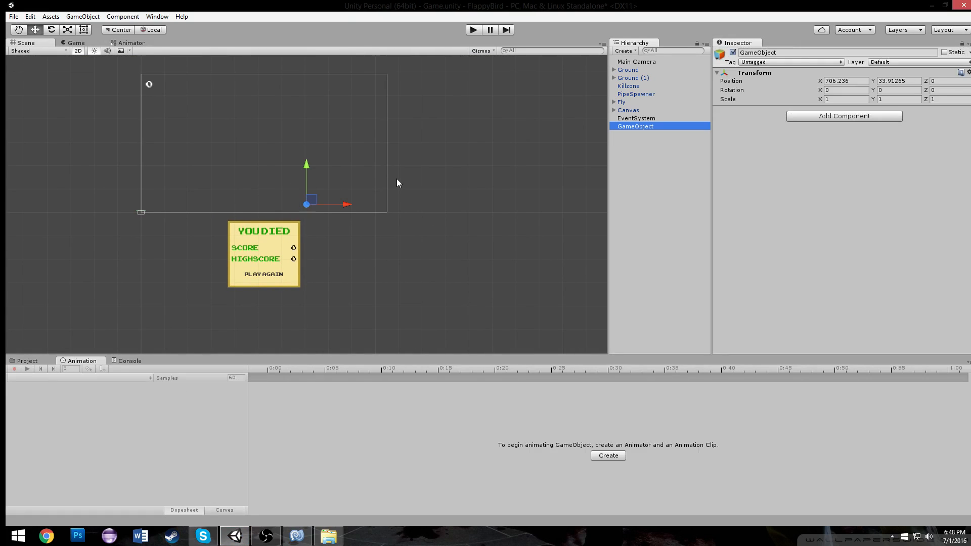
pyautogui.click(795, 49)
pyautogui.write('ButtonFunctions')
pyautogui.press('Return')
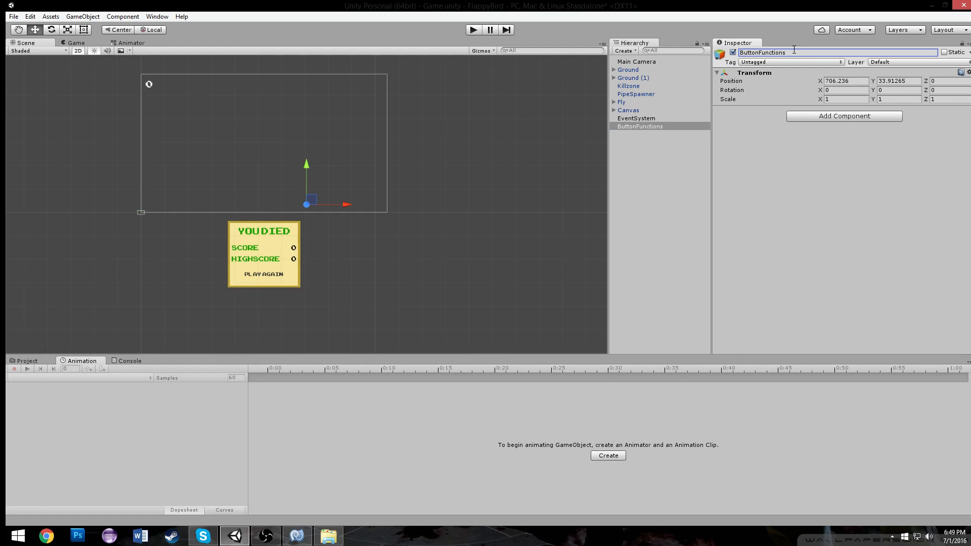
# Add a new script component named BF to the ButtonFunctions object
pyautogui.click(809, 116)
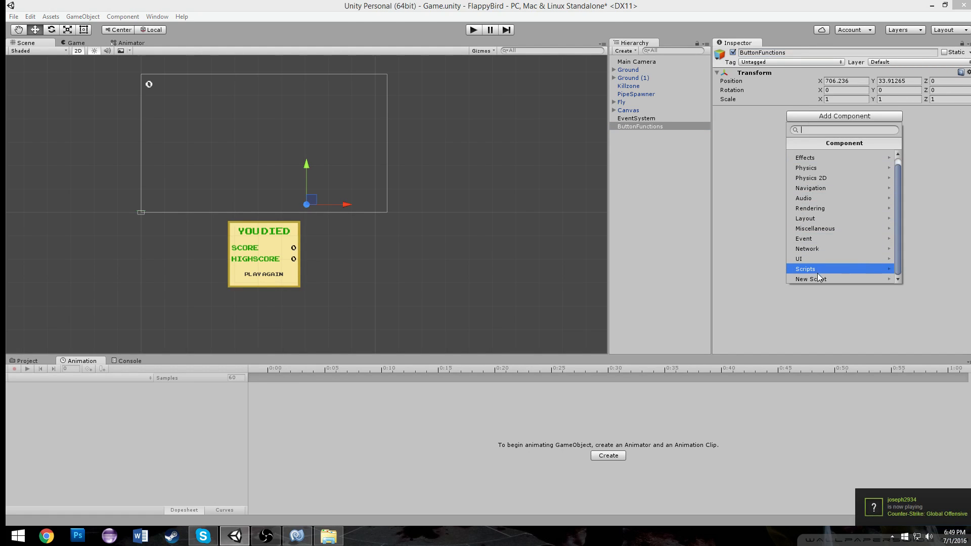
pyautogui.click(792, 276)
pyautogui.write('BF')
pyautogui.click(790, 274)
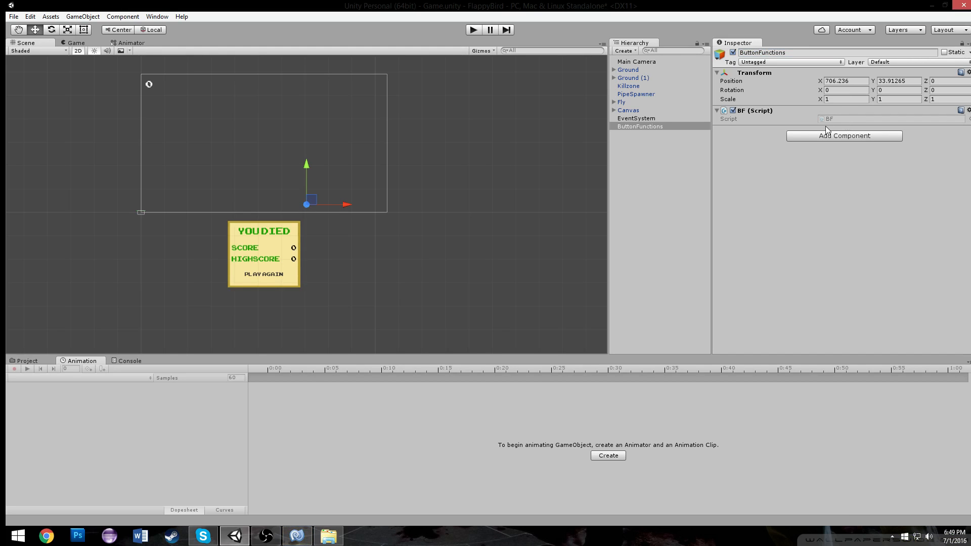
# Open the BF script and replace the default Start and Update methods with an empty public Reload method
pyautogui.click(293, 538)
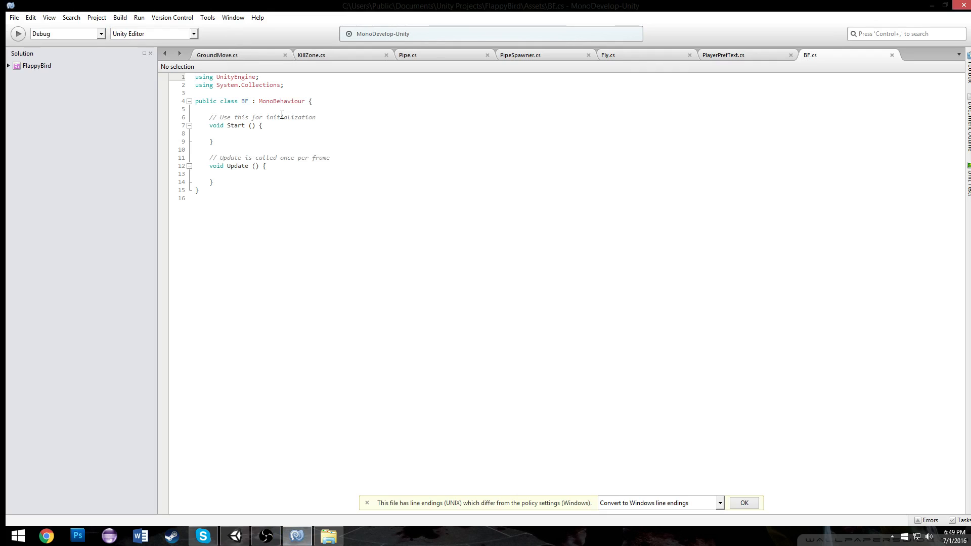
pyautogui.moveTo(221, 183); pyautogui.dragTo(210, 117)
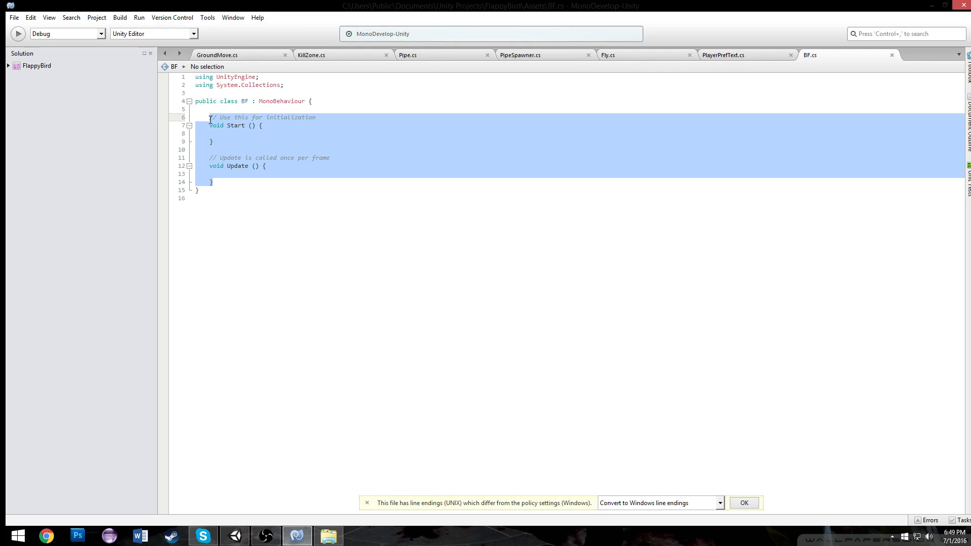
pyautogui.write('public void ')
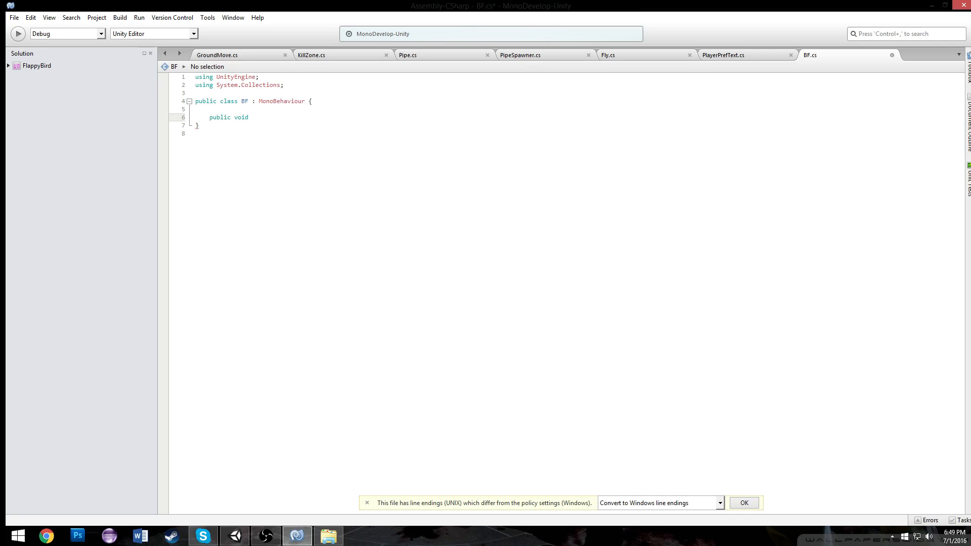
pyautogui.write('Reload(){')
pyautogui.press('Return')
pyautogui.press('Left')
pyautogui.press('Return')
pyautogui.press('Up')
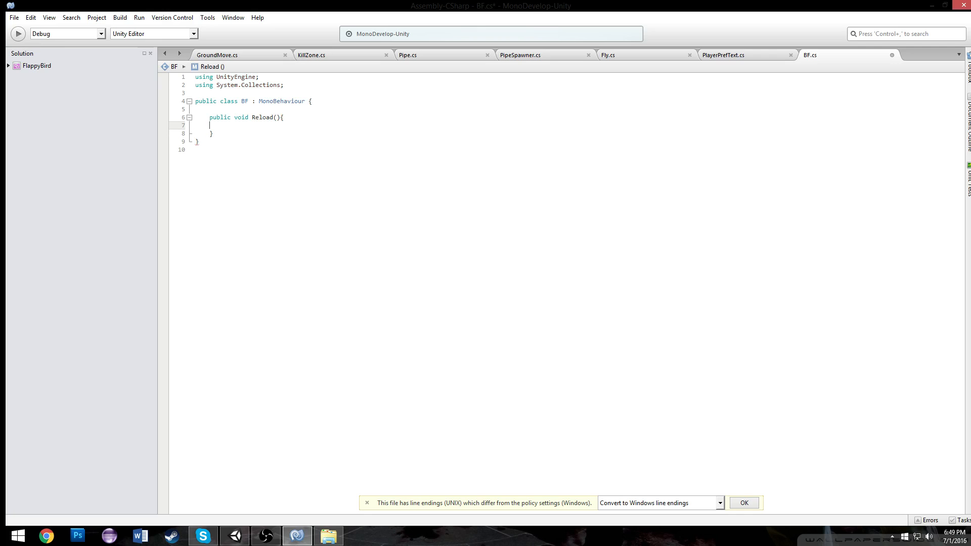
# Add a using UnityEngine.SceneManagement directive at the top of the BF script
pyautogui.click(287, 88)
pyautogui.press('Return')
pyautogui.write('using Uni')
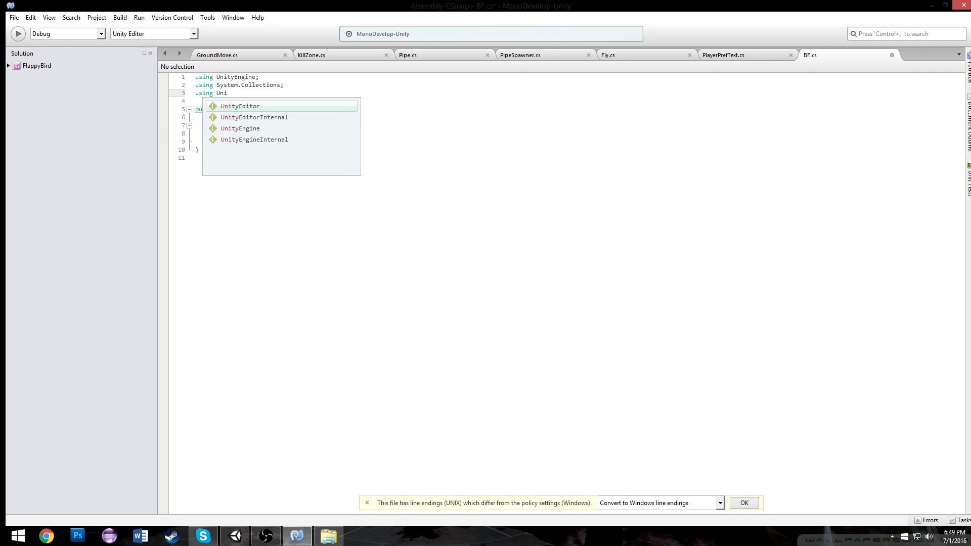
pyautogui.press('Down')
pyautogui.press('Down')
pyautogui.press('Return')
pyautogui.write('.Sc')
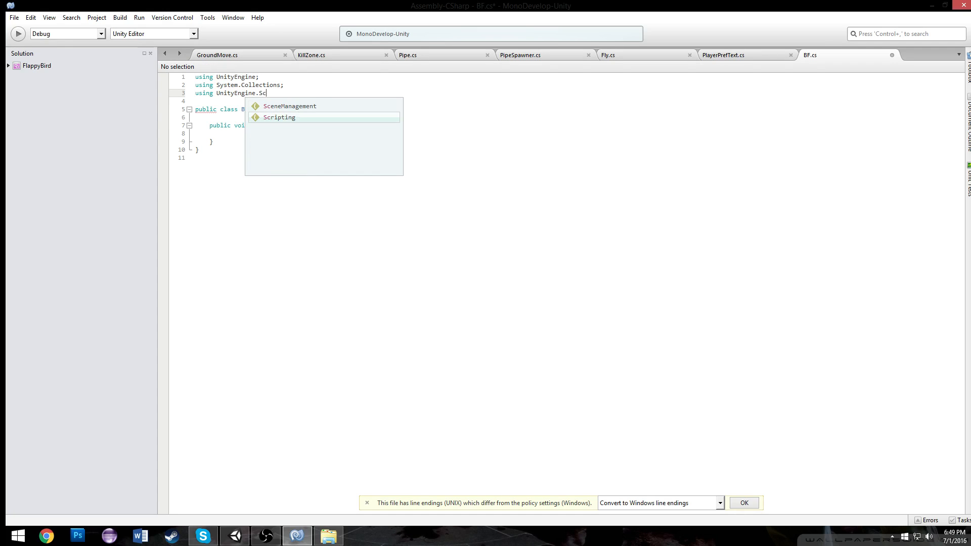
pyautogui.press('Up')
pyautogui.press('Return')
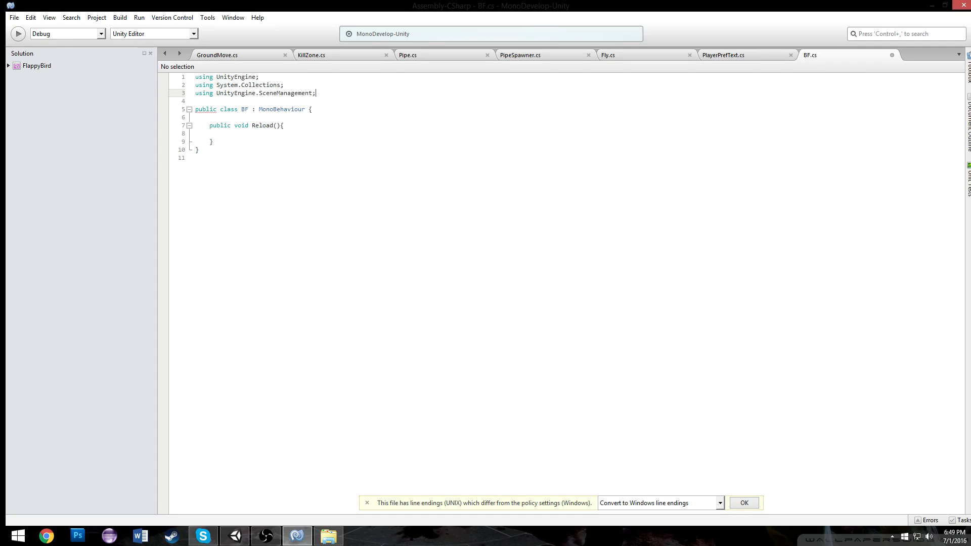
# Make Reload call SceneManager.LoadScene with SceneManager.GetActiveScene().buildIndex
pyautogui.moveTo(291, 125); pyautogui.dragTo(301, 130)
pyautogui.click(300, 132)
pyautogui.write('sce')
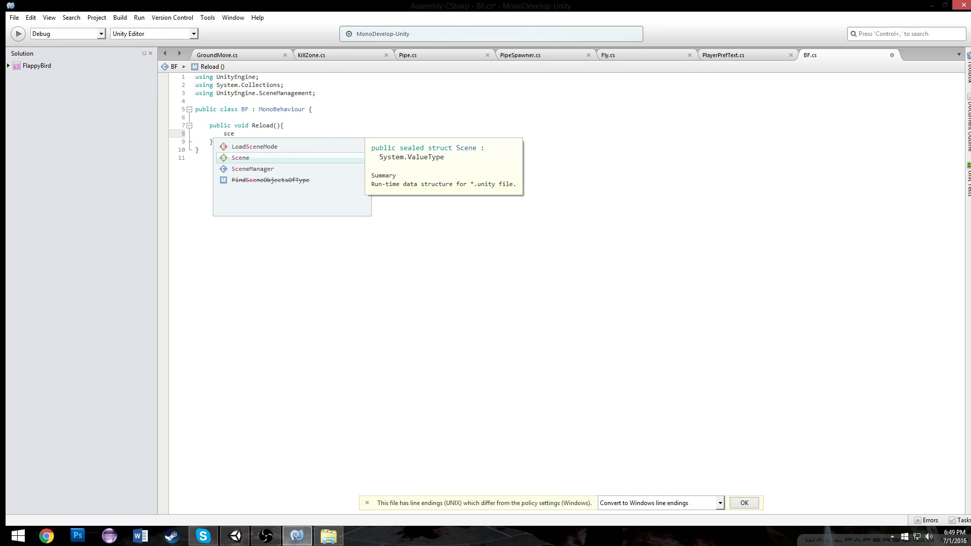
pyautogui.press('Down')
pyautogui.press('Return')
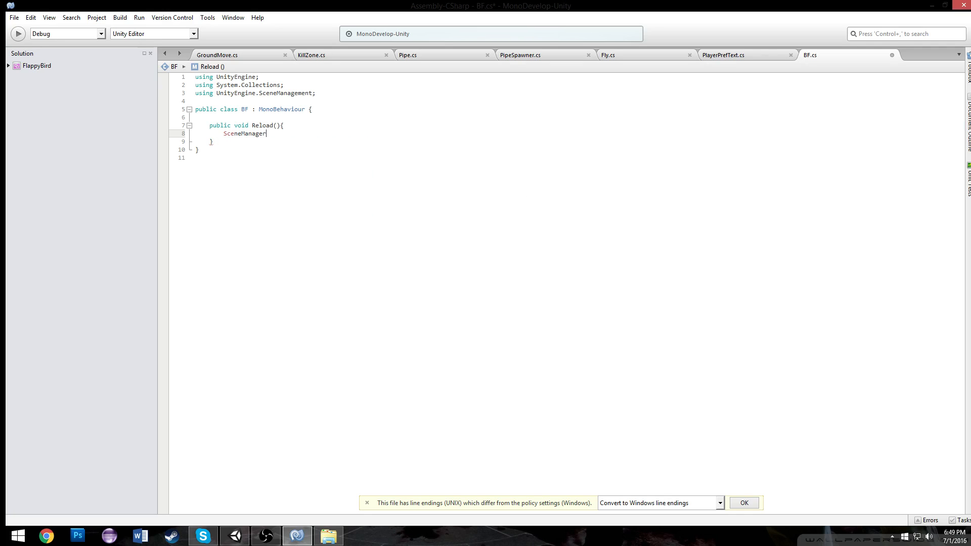
pyautogui.write('.set')
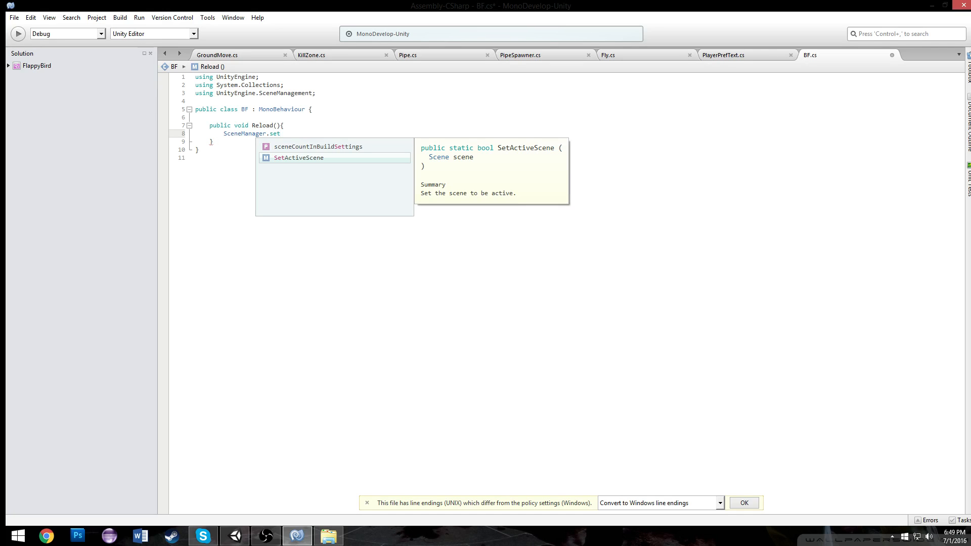
pyautogui.press('BackSpace')
pyautogui.press('BackSpace')
pyautogui.press('BackSpace')
pyautogui.write('lo')
pyautogui.press('Return')
pyautogui.write('(')
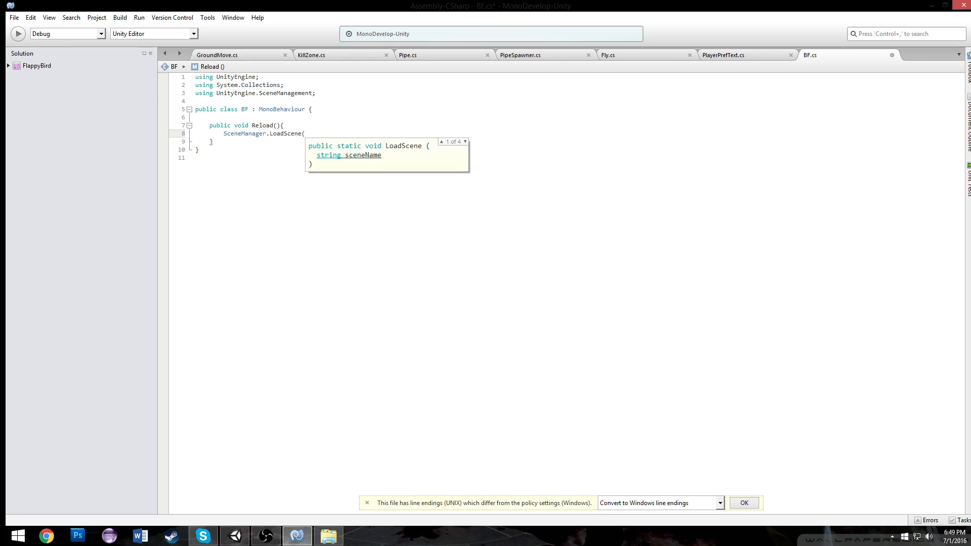
pyautogui.write('Scene Ma')
pyautogui.press('BackSpace')
pyautogui.press('BackSpace')
pyautogui.press('BackSpace')
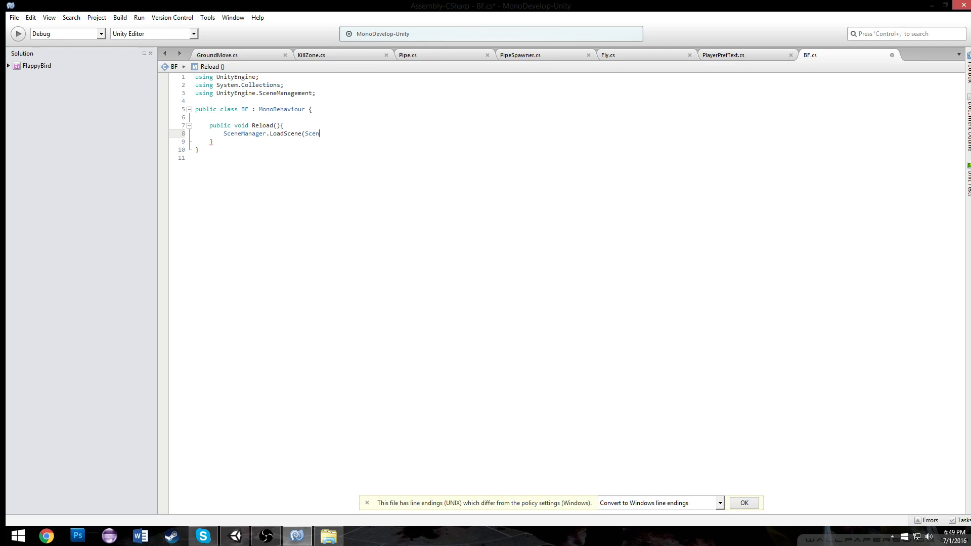
pyautogui.write('ceneManager.')
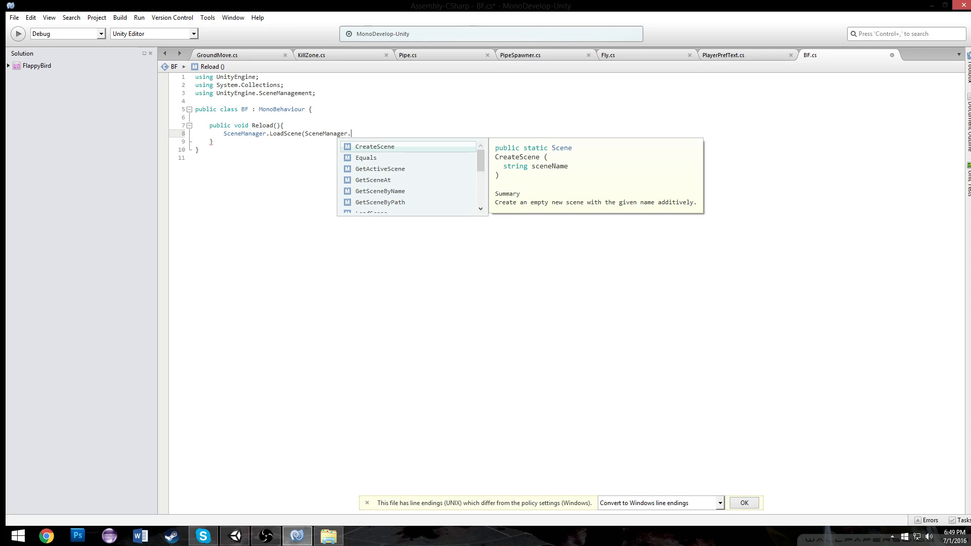
pyautogui.write('get')
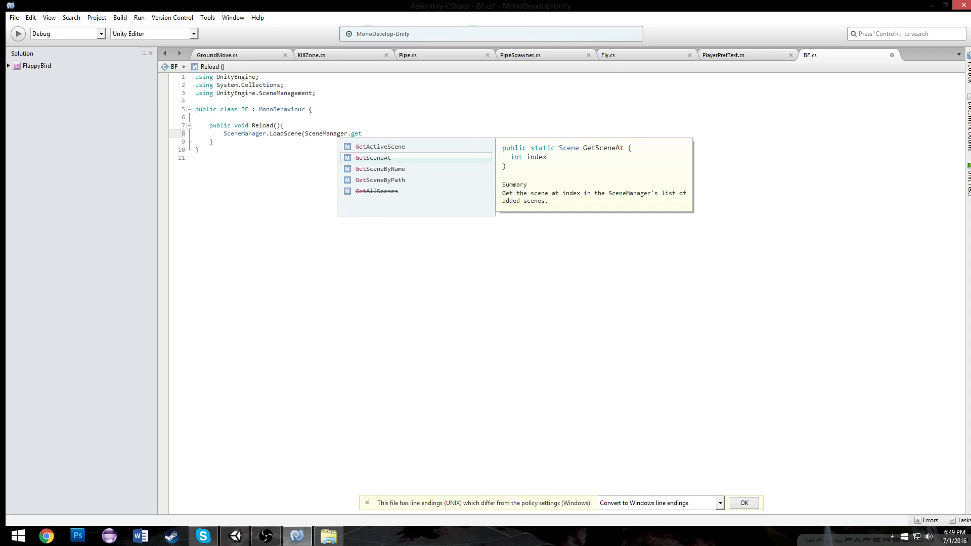
pyautogui.press('Up')
pyautogui.press('Return')
pyautogui.press('BackSpace')
pyautogui.write('().b')
pyautogui.press('Return')
pyautogui.write(');')
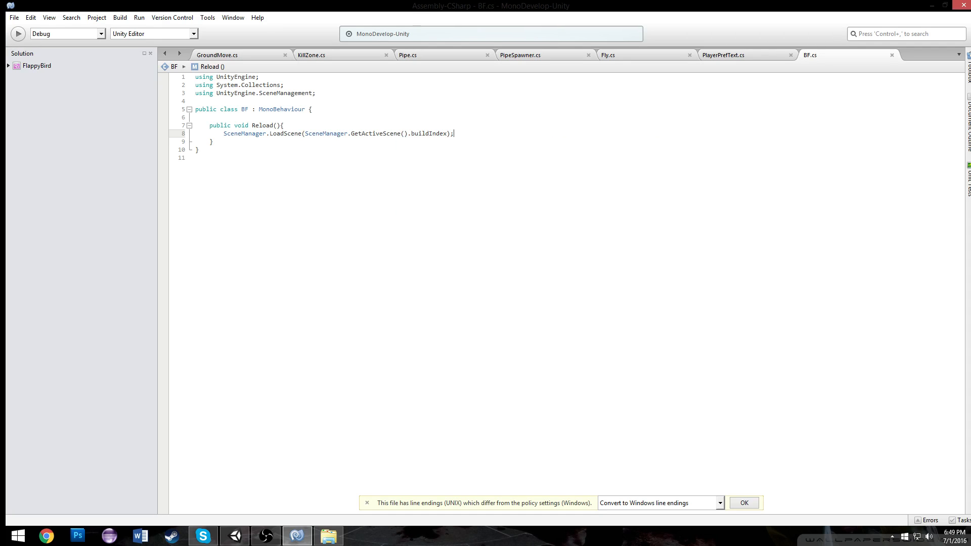
# Add a public Quit method that calls Application.Quit() and save the script
pyautogui.click(318, 146)
pyautogui.press('Return')
pyautogui.press('Return')
pyautogui.write('public void Quit')
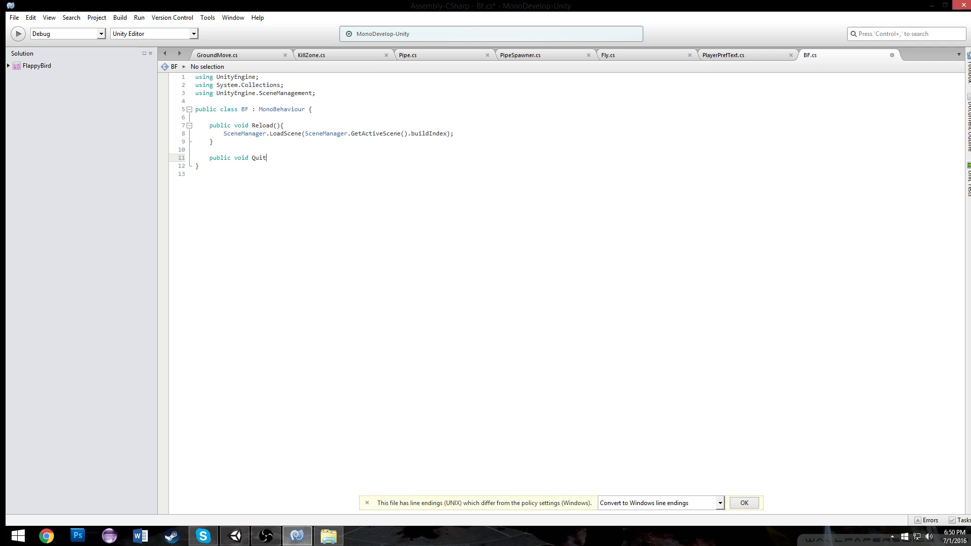
pyautogui.write('r{')
pyautogui.press('Return')
pyautogui.press('Return')
pyautogui.write('Application.Q')
pyautogui.press('BackSpace')
pyautogui.press('BackSpace')
pyautogui.press('BackSpace')
pyautogui.press('BackSpace')
pyautogui.press('BackSpace')
pyautogui.press('BackSpace')
pyautogui.press('BackSpace')
pyautogui.press('BackSpace')
pyautogui.press('BackSpace')
pyautogui.press('BackSpace')
pyautogui.press('BackSpace')
pyautogui.press('BackSpace')
pyautogui.write('Application.')
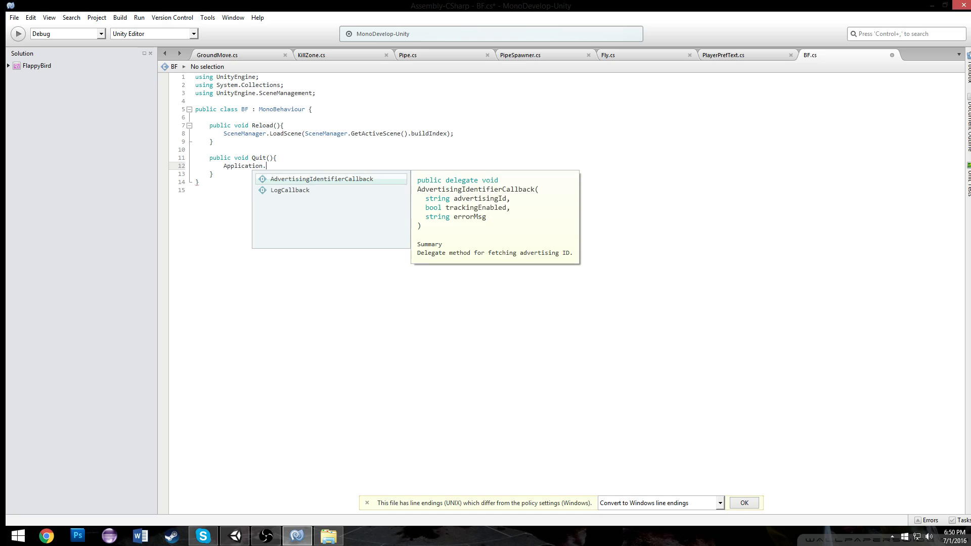
pyautogui.write('Quit();')
pyautogui.hotkey('ctrl', 's')
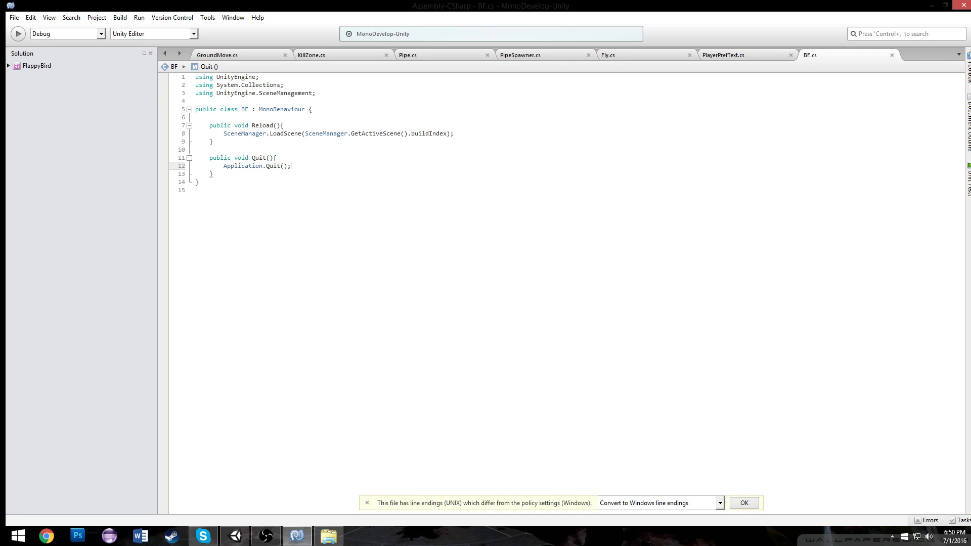
# Retype the Application.Quit() call inside the Quit method
pyautogui.click(302, 155)
pyautogui.doubleClick(277, 167)
pyautogui.press('BackSpace')
pyautogui.press('BackSpace')
pyautogui.write('.')
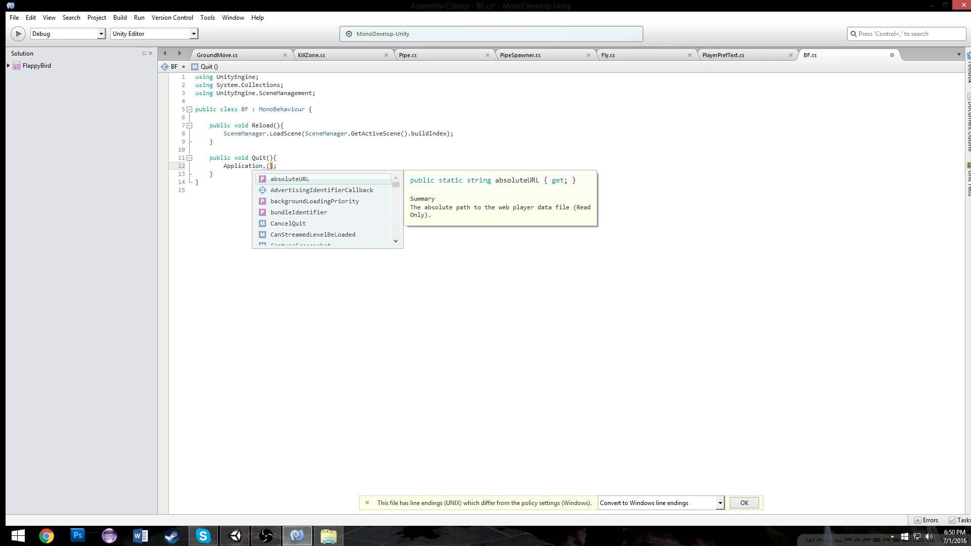
pyautogui.write('QUI')
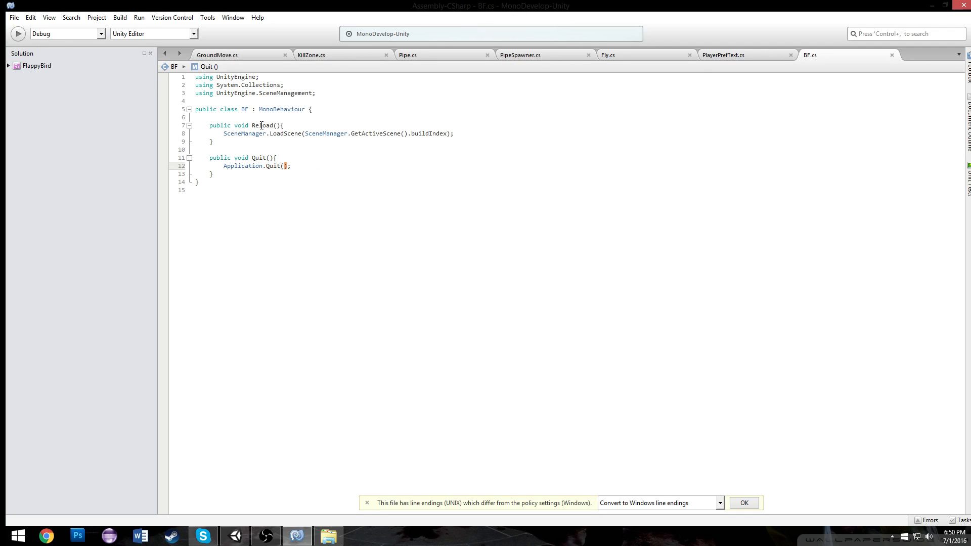
# Duplicate the Play Again button in the death menu, then undo the duplication
pyautogui.click(235, 536)
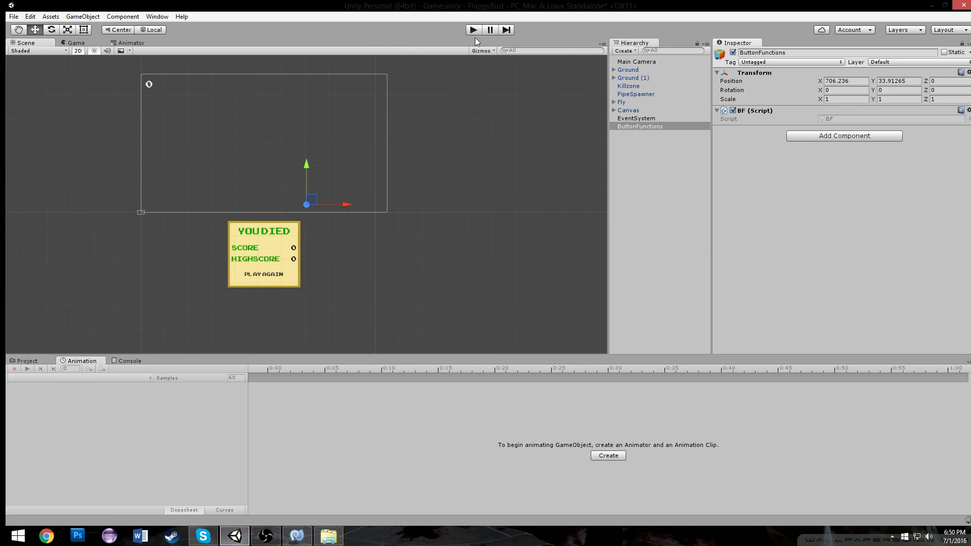
pyautogui.scroll(5, 312, 146)
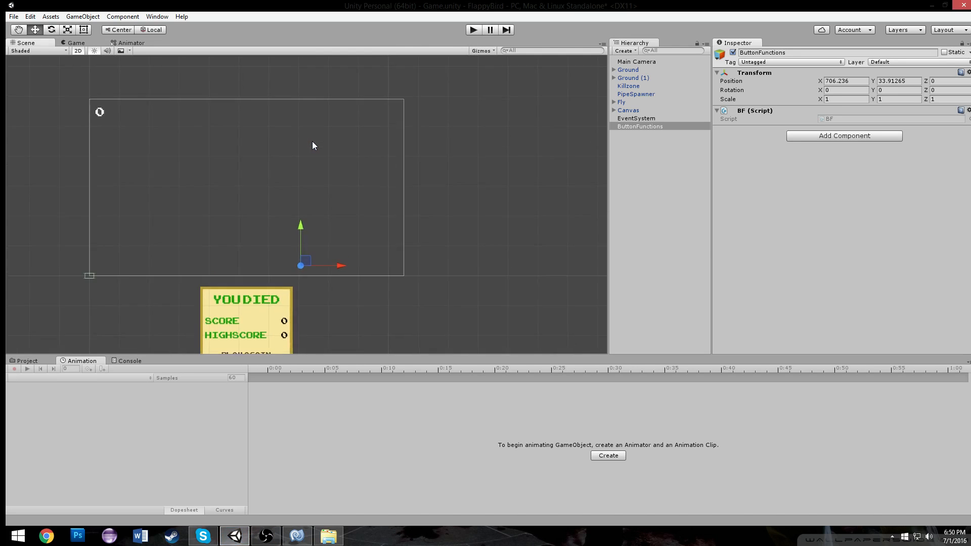
pyautogui.click(286, 248)
pyautogui.scroll(3, 294, 222)
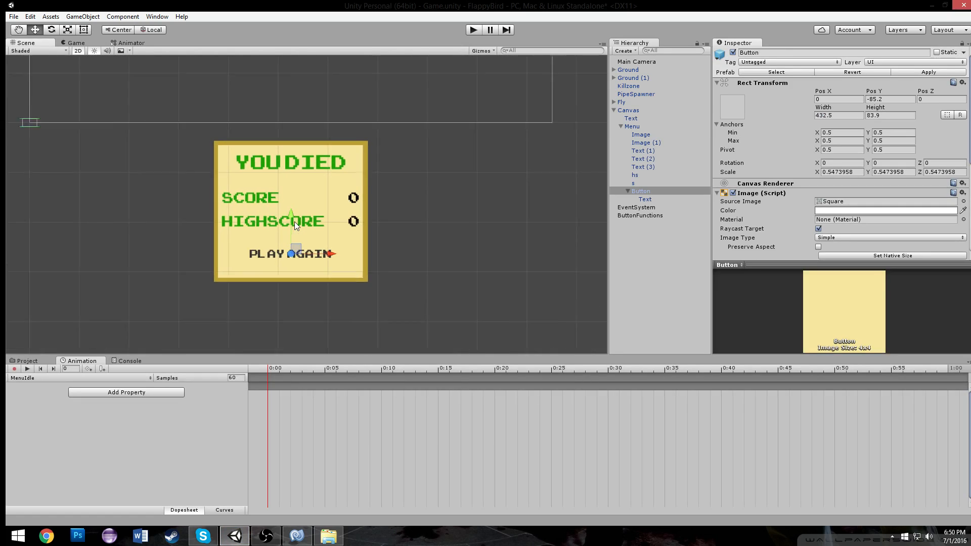
pyautogui.moveTo(285, 193)
pyautogui.mouseDown()
pyautogui.moveTo(288, 179)
pyautogui.moveTo(292, 204)
pyautogui.mouseUp()
pyautogui.hotkey('ctrl', 'd')
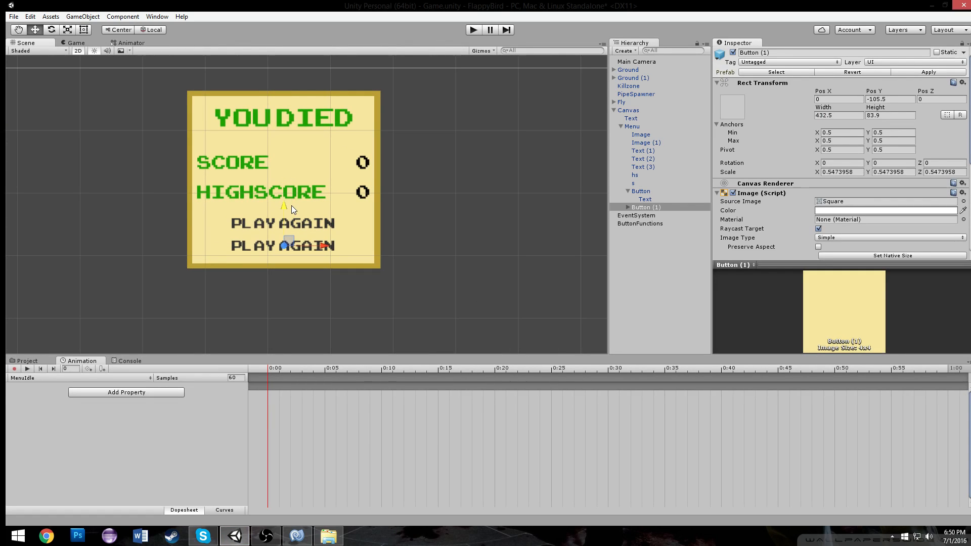
pyautogui.click(628, 207)
pyautogui.click(84, 30)
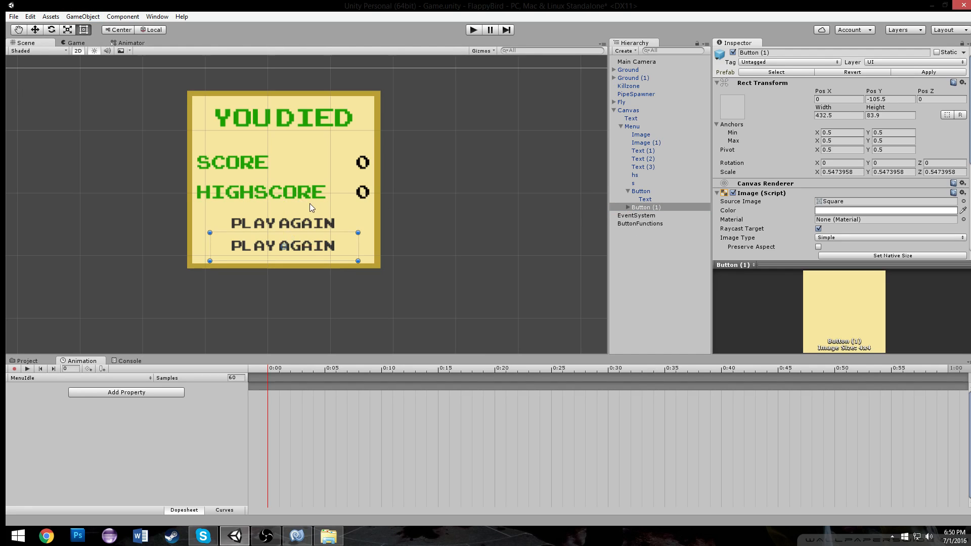
pyautogui.scroll(1, 309, 203)
pyautogui.hotkey('ctrl', 'z')
pyautogui.hotkey('ctrl', 'z')
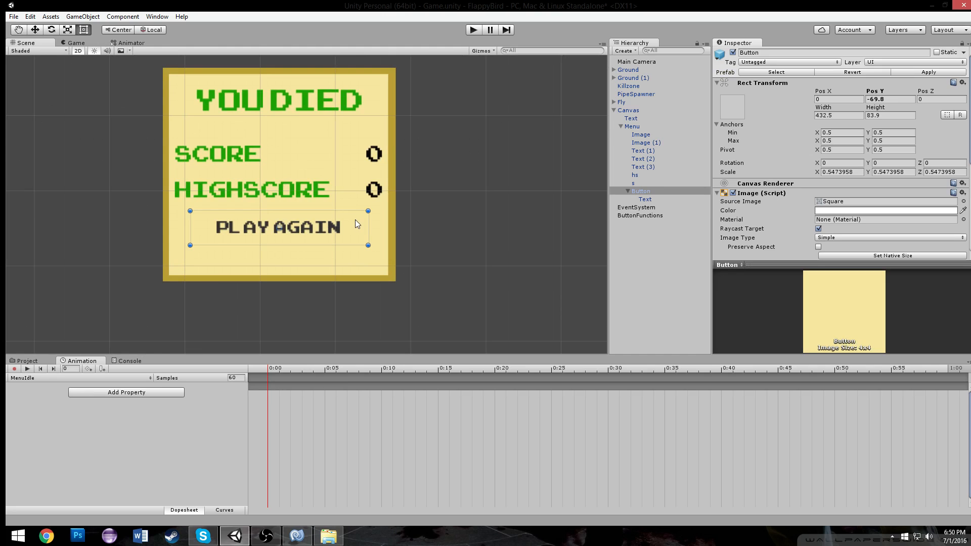
# Nudge the Play Again button slightly lower within the death menu and reselect it
pyautogui.moveTo(367, 274); pyautogui.dragTo(372, 240, button='middle')
pyautogui.click(373, 240)
pyautogui.click(343, 235)
pyautogui.click(342, 235)
pyautogui.scroll(-1, 342, 235)
pyautogui.click(454, 208)
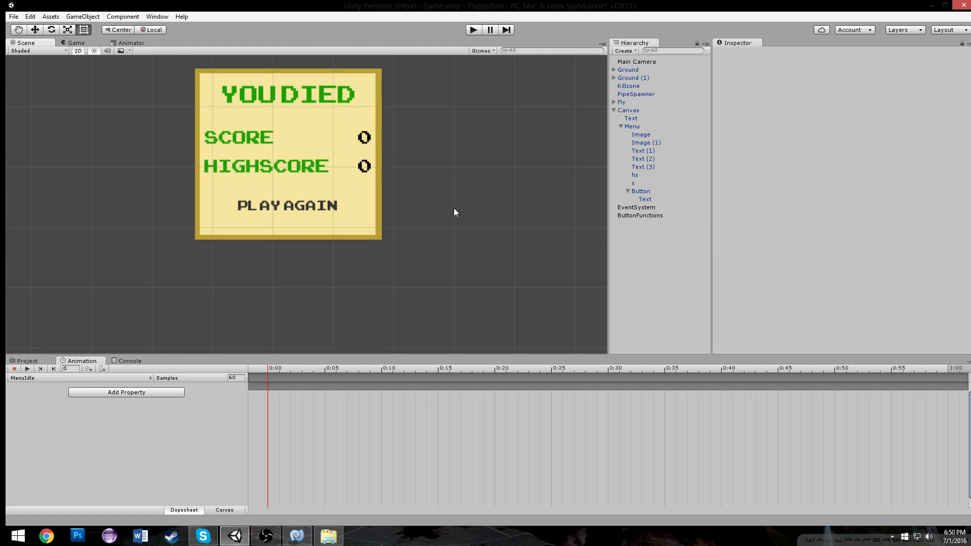
pyautogui.click(278, 204)
# Paste a copy of the Play Again button directly under the Canvas, outside the death menu
pyautogui.scroll(3, 279, 202)
pyautogui.scroll(-2, 278, 201)
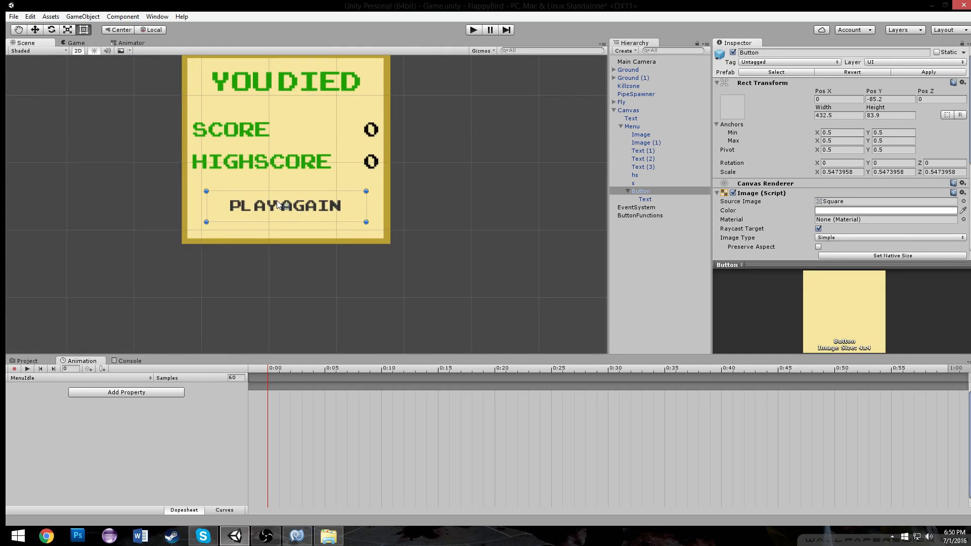
pyautogui.scroll(-4, 277, 201)
pyautogui.scroll(2, 276, 198)
pyautogui.scroll(-1, 273, 177)
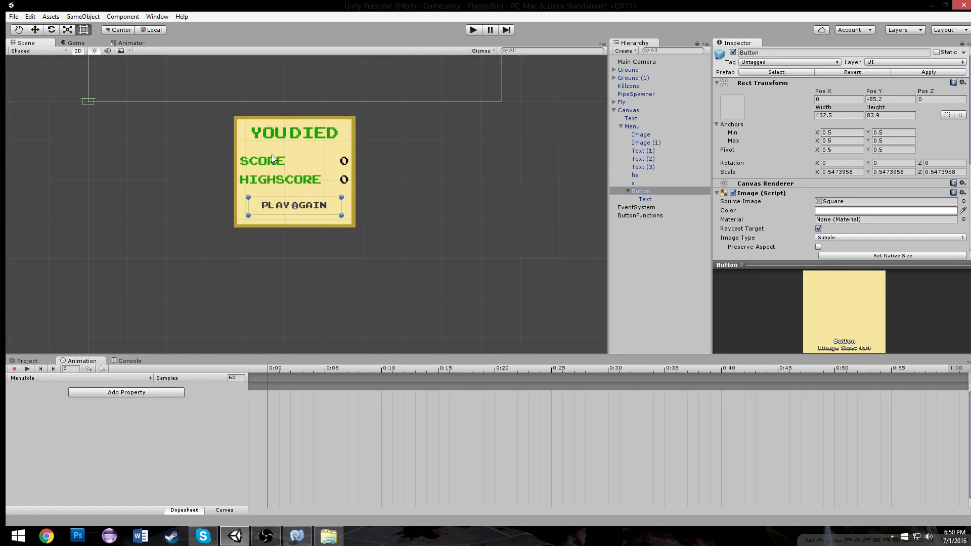
pyautogui.moveTo(272, 66); pyautogui.dragTo(284, 231, button='middle')
pyautogui.scroll(1, 285, 231)
pyautogui.scroll(-6, 285, 230)
pyautogui.scroll(-4, 441, 118)
pyautogui.moveTo(328, 110); pyautogui.dragTo(335, 135, button='middle')
pyautogui.click(628, 190)
pyautogui.click(624, 126)
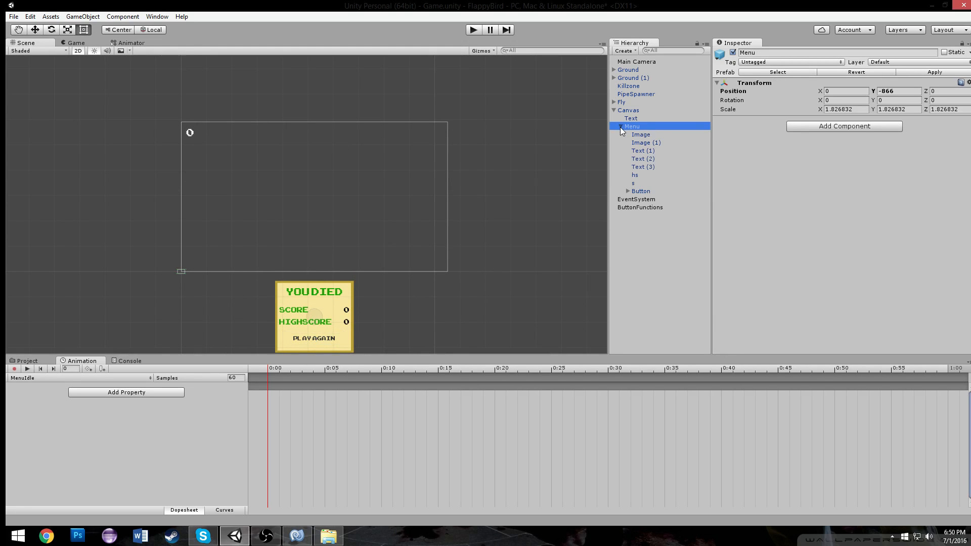
pyautogui.click(621, 126)
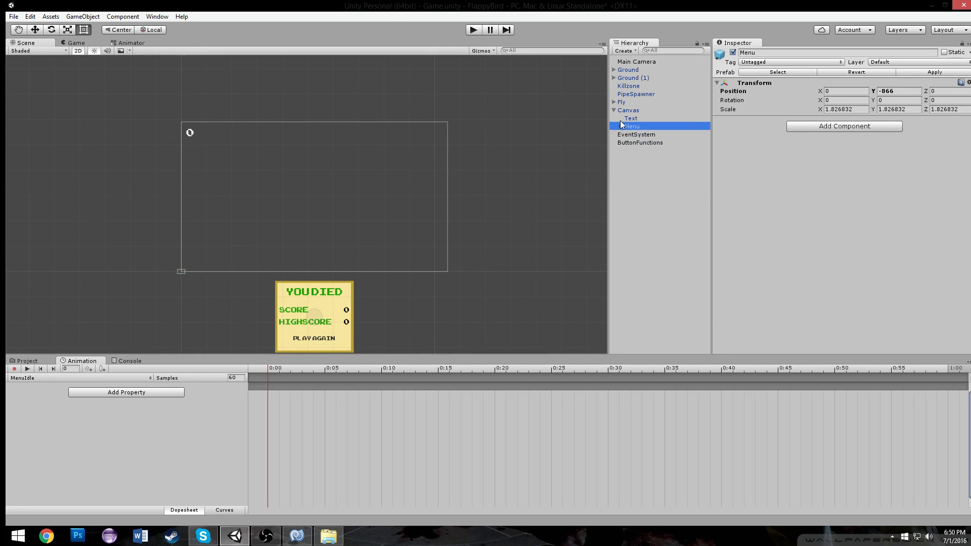
pyautogui.moveTo(627, 126); pyautogui.dragTo(631, 118)
pyautogui.click(525, 287)
pyautogui.click(621, 126)
pyautogui.click(642, 191)
pyautogui.click(634, 110)
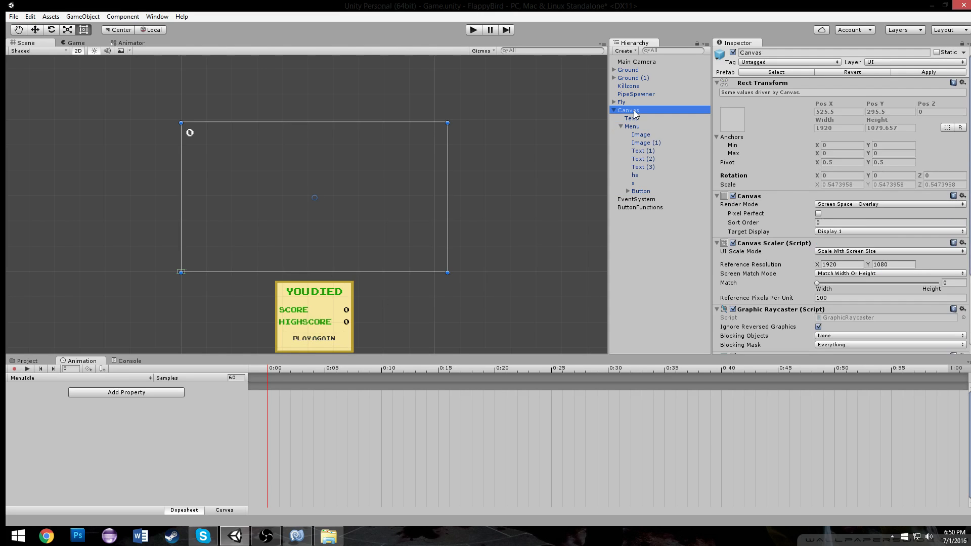
pyautogui.hotkey('ctrl', 'v')
pyautogui.moveTo(626, 215); pyautogui.dragTo(632, 127)
# Move the pasted button to the bottom-left corner of the canvas
pyautogui.scroll(2, 216, 150)
pyautogui.scroll(6, 217, 150)
pyautogui.click(85, 28)
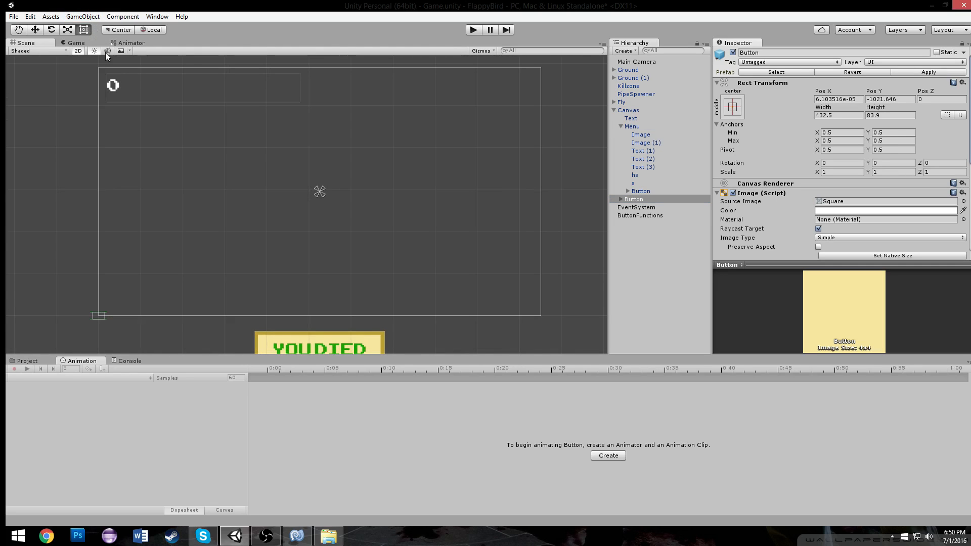
pyautogui.scroll(-5, 209, 222)
pyautogui.moveTo(210, 235); pyautogui.dragTo(198, 132, button='middle')
pyautogui.scroll(3, 198, 133)
pyautogui.moveTo(296, 290); pyautogui.dragTo(252, 108)
pyautogui.moveTo(253, 107); pyautogui.dragTo(326, 231, button='middle')
pyautogui.moveTo(314, 226); pyautogui.dragTo(226, 296)
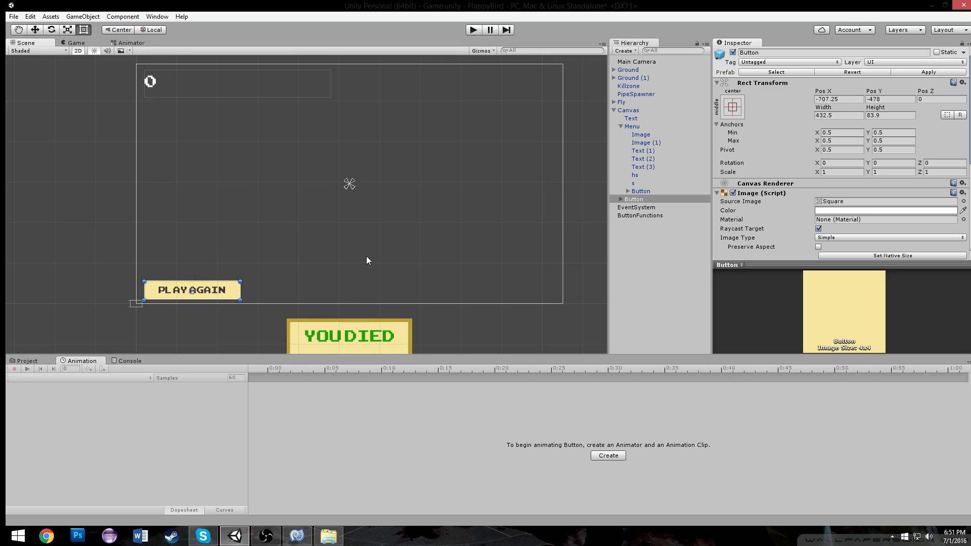
# Change the pasted button's text label to QUIT
pyautogui.scroll(2, 288, 222)
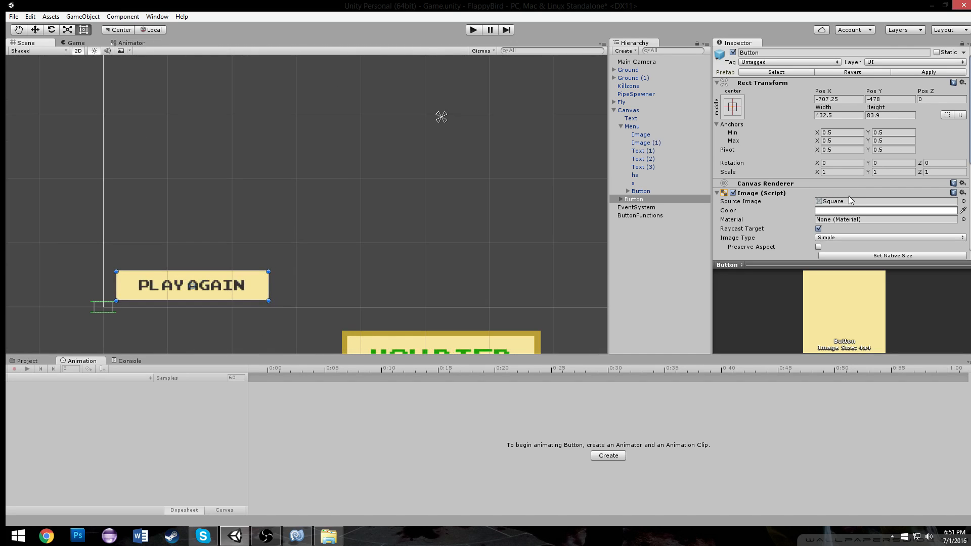
pyautogui.scroll(-5, 846, 196)
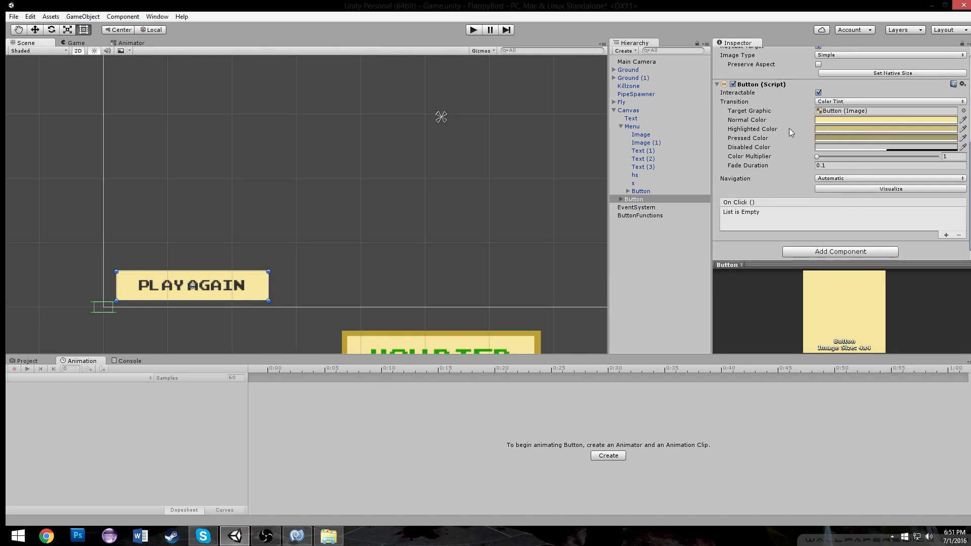
pyautogui.click(621, 200)
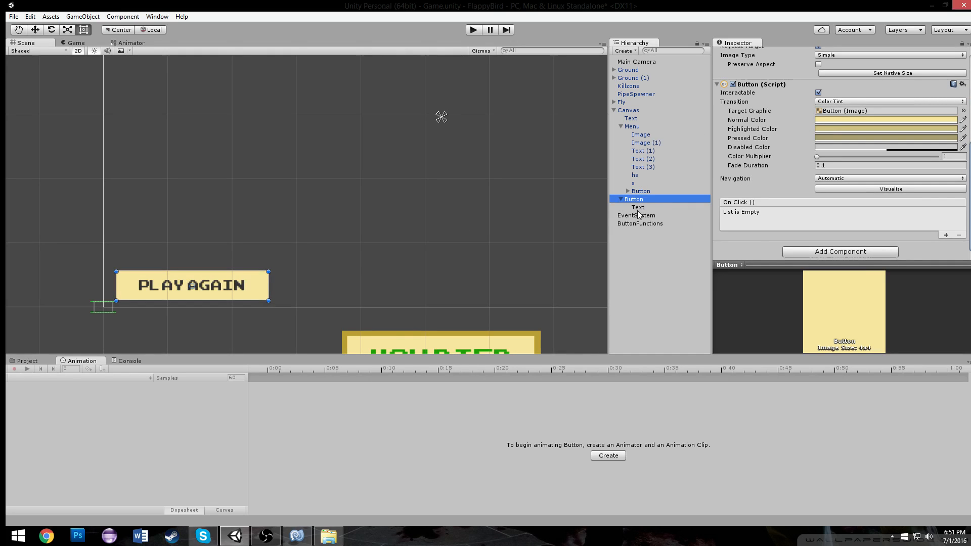
pyautogui.click(638, 207)
pyautogui.click(767, 85)
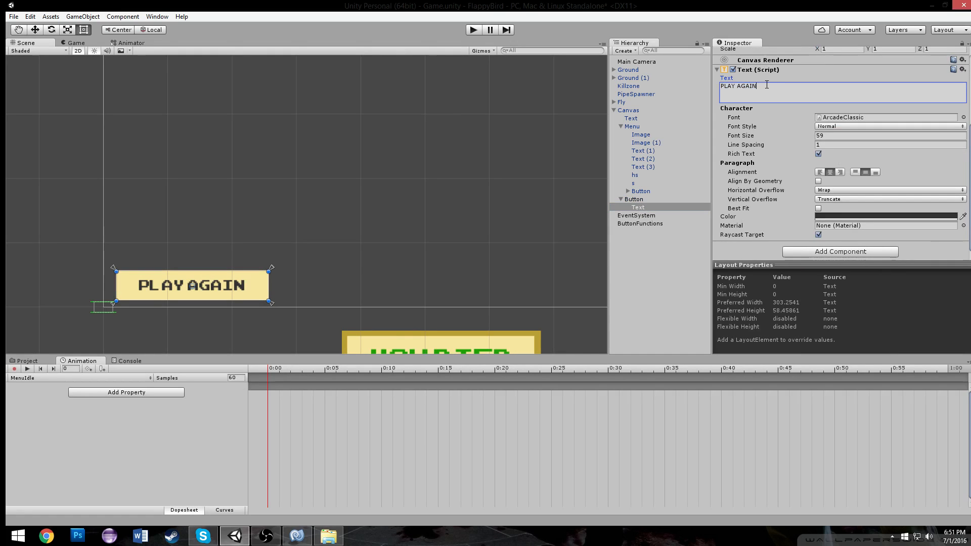
pyautogui.press('BackSpace')
pyautogui.press('BackSpace')
pyautogui.press('BackSpace')
pyautogui.press('BackSpace')
pyautogui.press('BackSpace')
pyautogui.press('BackSpace')
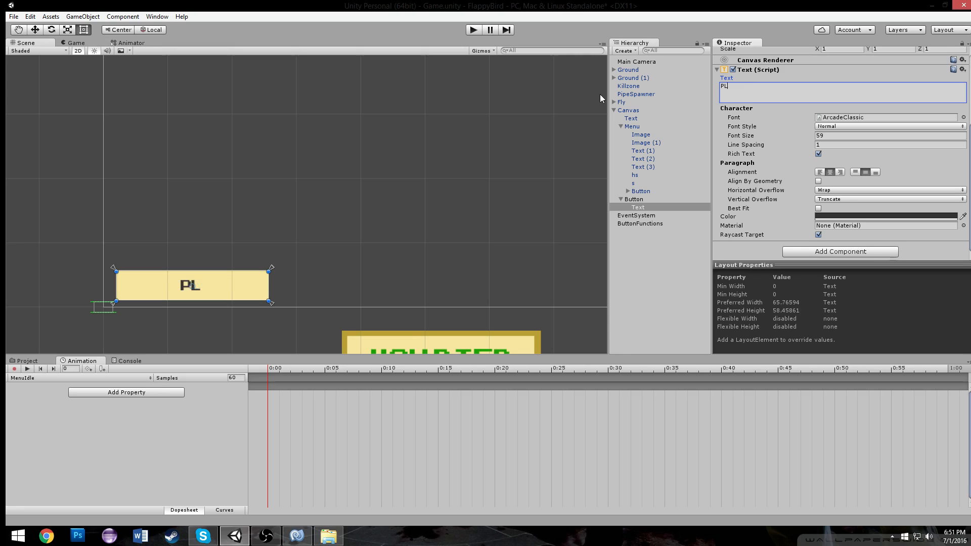
pyautogui.write('QUIT')
# Preview the QUIT button in the Game view and return to the Scene view
pyautogui.click(66, 42)
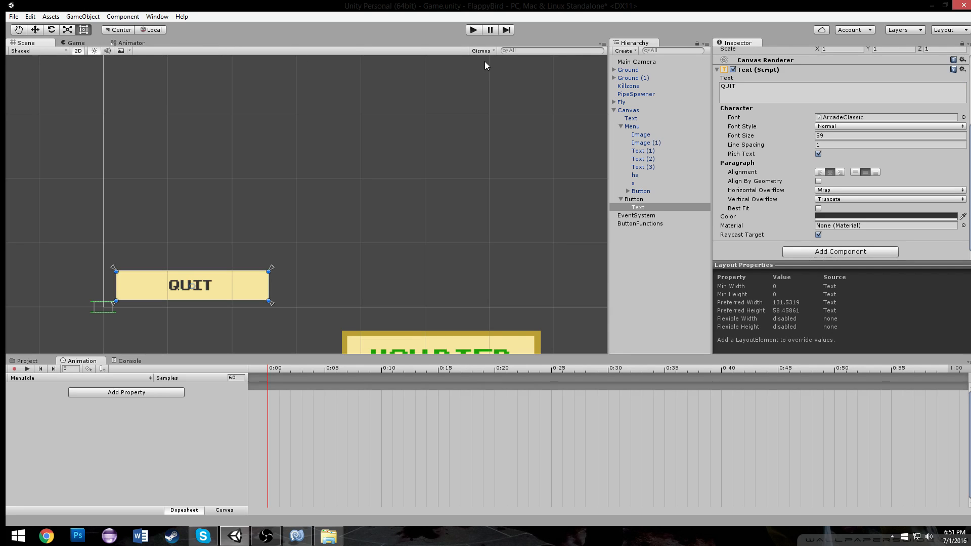
pyautogui.click(468, 106)
pyautogui.click(77, 44)
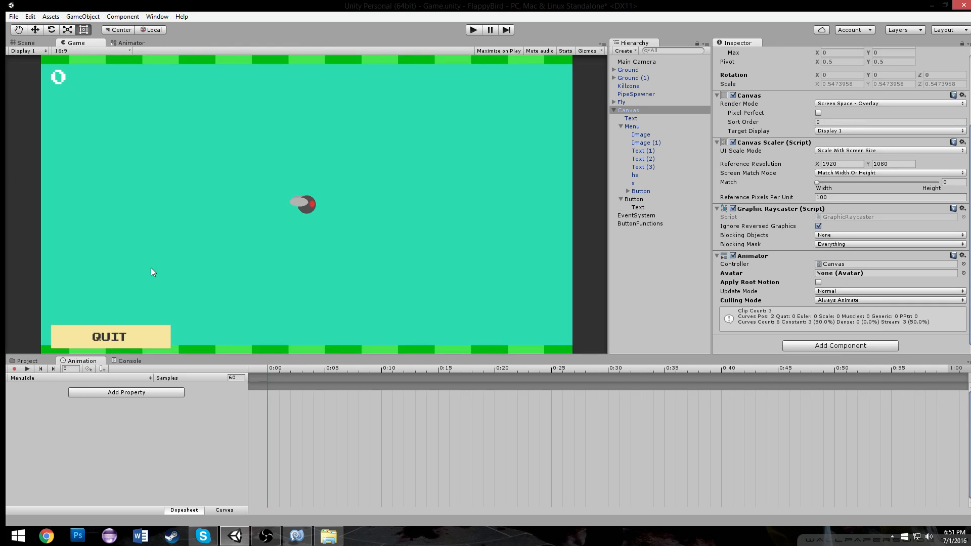
pyautogui.click(44, 44)
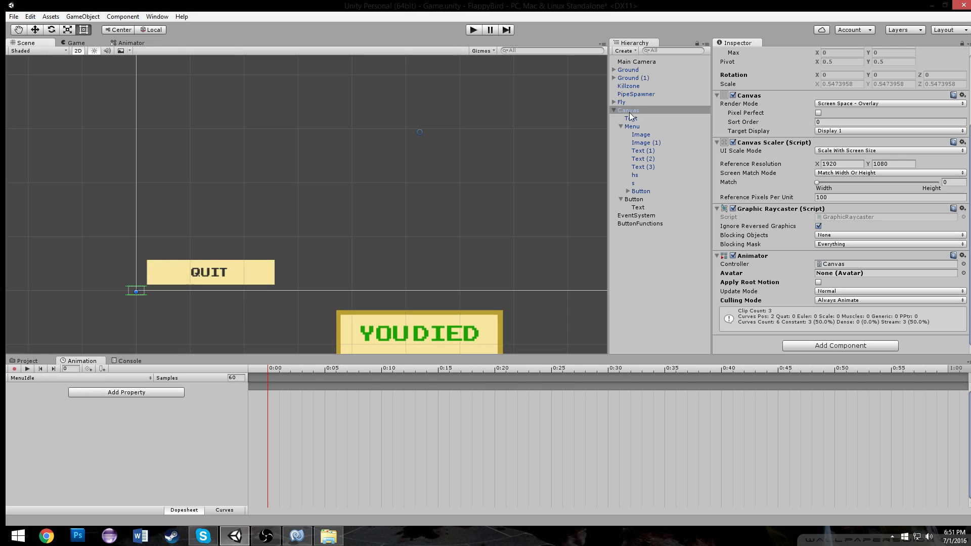
# Make the QUIT button's Normal Color fully transparent by setting its alpha to 0
pyautogui.click(633, 199)
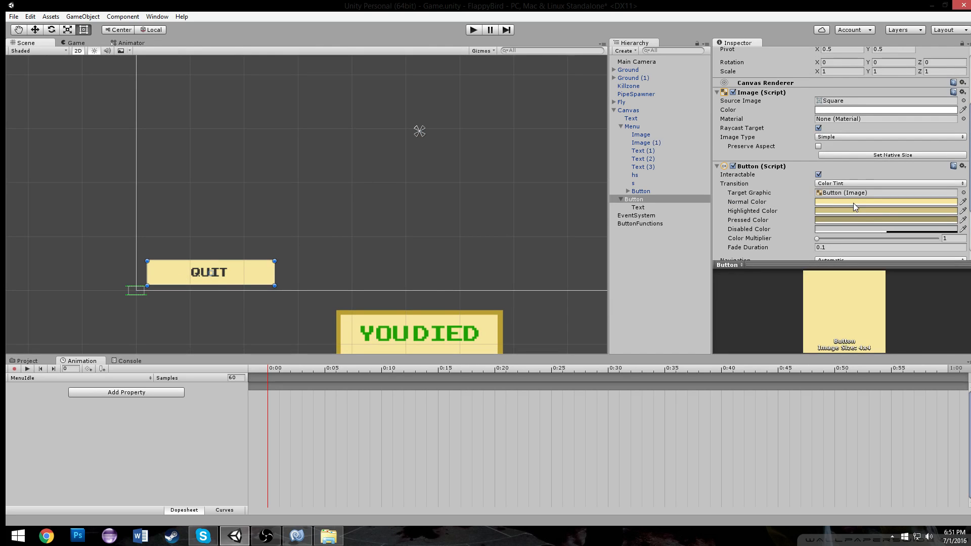
pyautogui.click(854, 203)
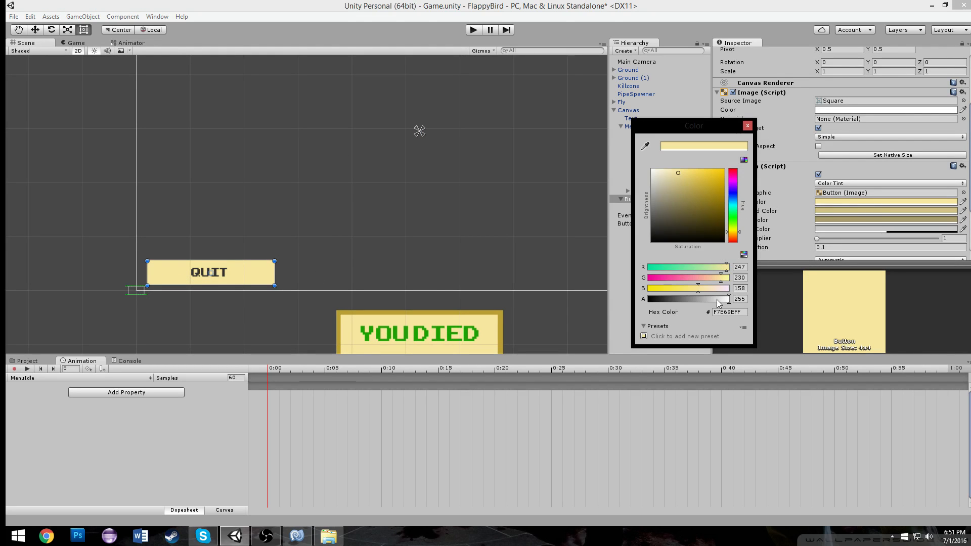
pyautogui.moveTo(718, 299); pyautogui.dragTo(527, 252)
pyautogui.click(747, 126)
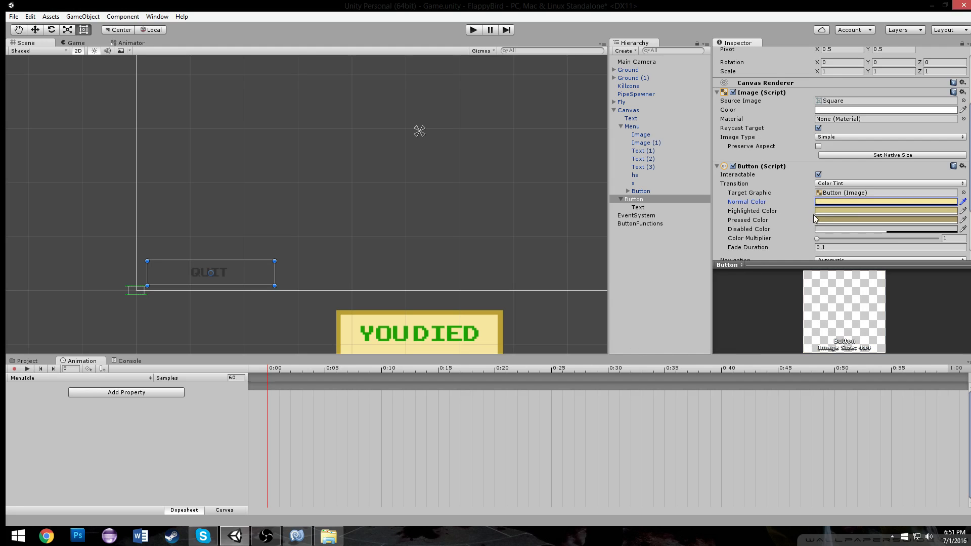
# Set the QUIT button's Highlighted Color and Pressed Color to white
pyautogui.click(829, 211)
pyautogui.moveTo(697, 201); pyautogui.dragTo(631, 161)
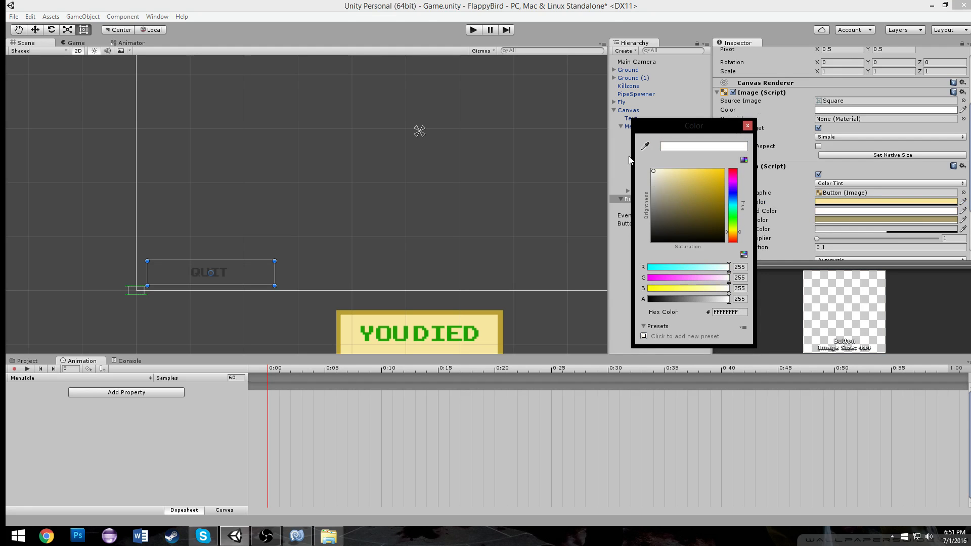
pyautogui.click(747, 126)
pyautogui.click(843, 220)
pyautogui.moveTo(696, 193); pyautogui.dragTo(653, 200)
pyautogui.click(747, 126)
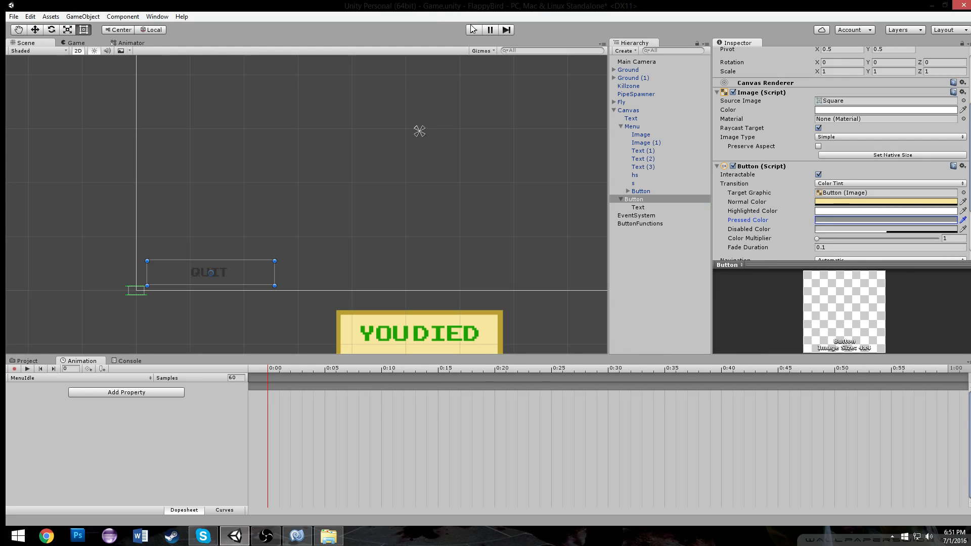
# Playtest the game to check the QUIT button on the death screen
pyautogui.click(474, 30)
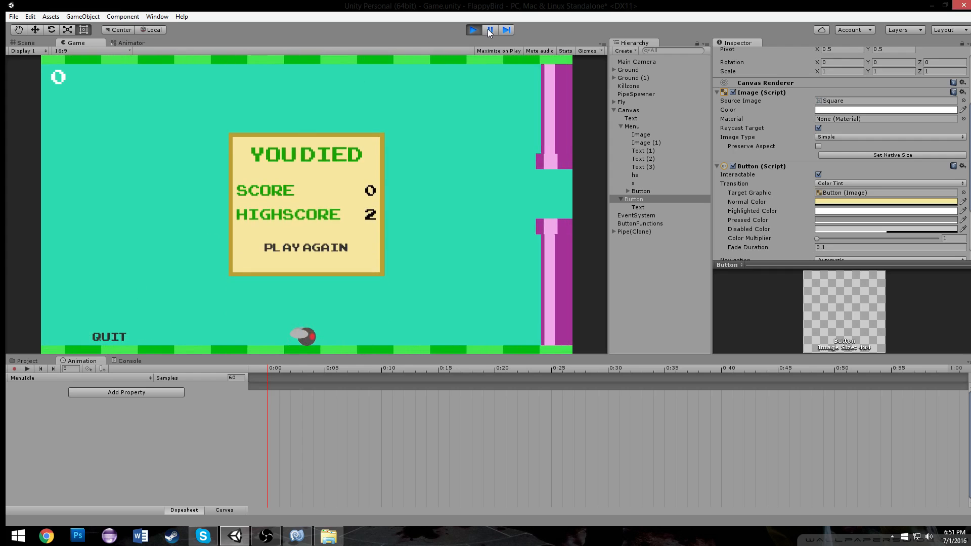
pyautogui.click(473, 30)
# Move the QUIT button further left toward the corner and save the scene
pyautogui.scroll(5, 233, 257)
pyautogui.moveTo(300, 257); pyautogui.dragTo(178, 258)
pyautogui.hotkey('ctrl', 's')
# Playtest again and nudge the QUIT button slightly lower, selecting its text label
pyautogui.click(473, 30)
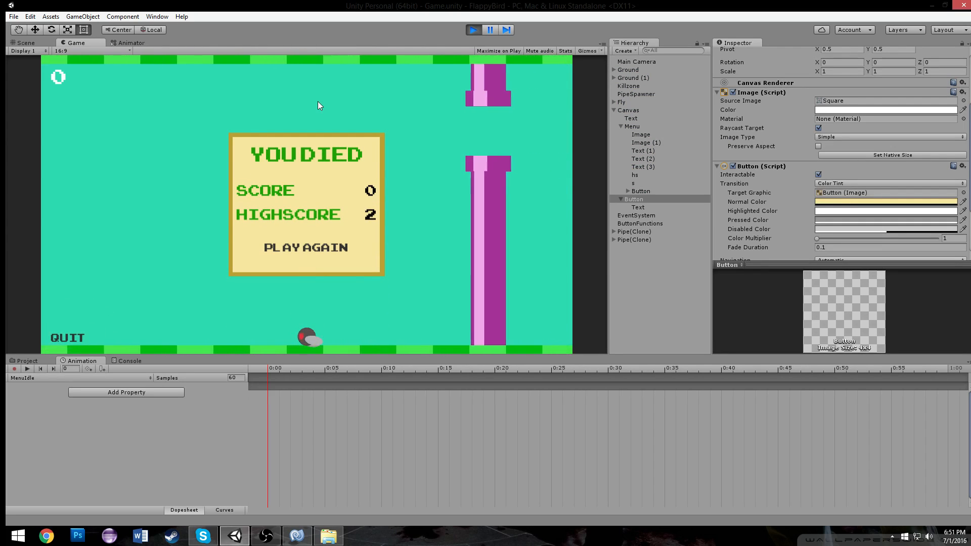
pyautogui.click(471, 29)
pyautogui.moveTo(194, 255)
pyautogui.mouseDown()
pyautogui.moveTo(174, 260)
pyautogui.moveTo(192, 265)
pyautogui.mouseUp()
pyautogui.click(625, 207)
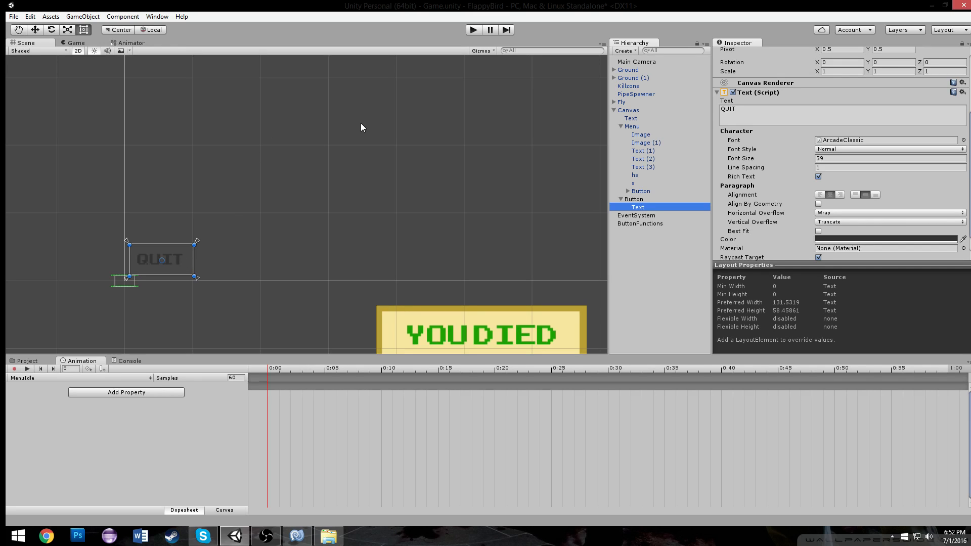
# Save the scene and briefly playtest the game
pyautogui.scroll(-3, 428, 167)
pyautogui.hotkey('ctrl', 's')
pyautogui.click(474, 30)
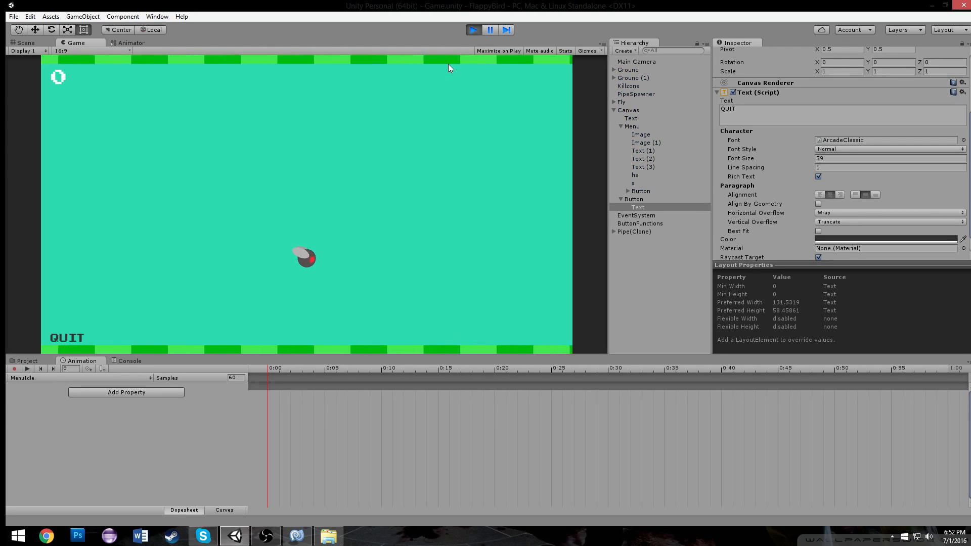
pyautogui.click(448, 64)
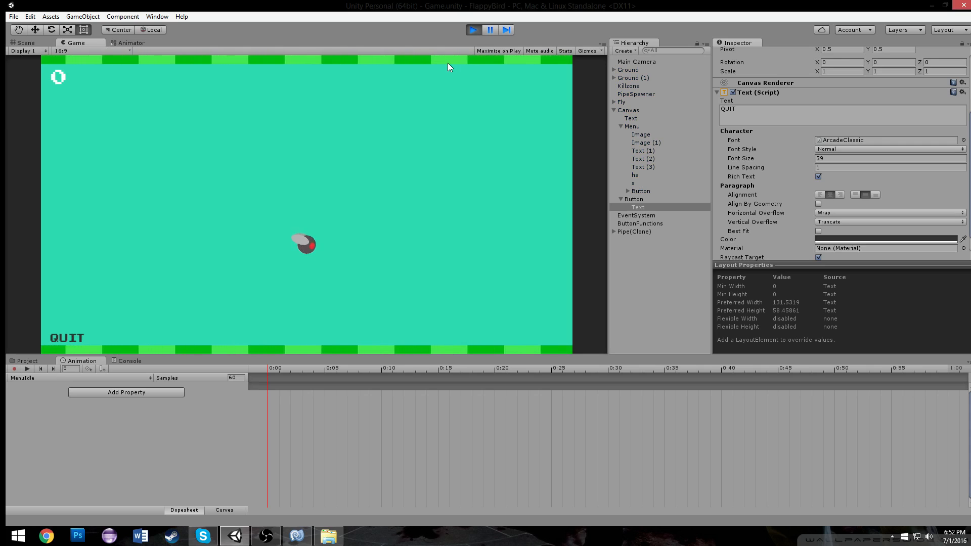
pyautogui.click(328, 249)
pyautogui.click(474, 30)
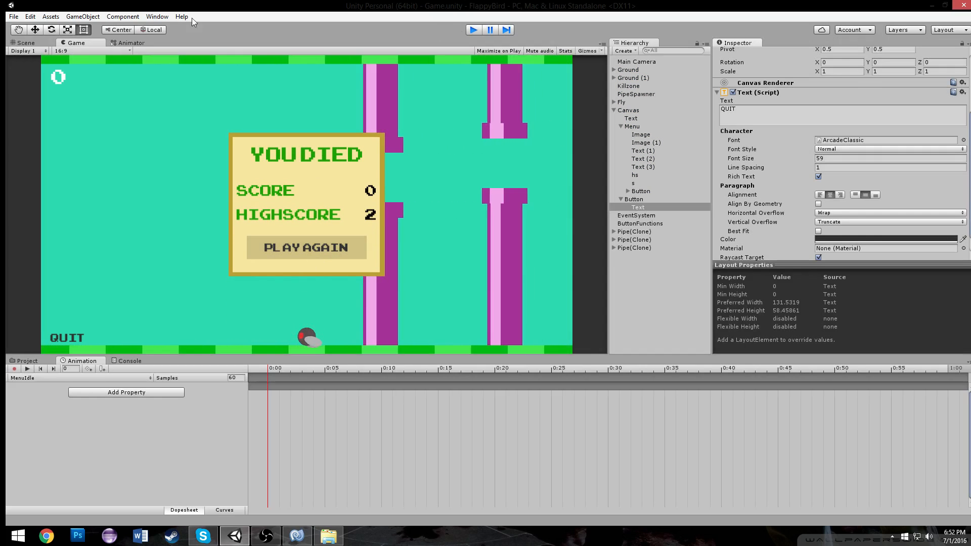
# Open Build Settings and add the Game scene to Scenes In Build
pyautogui.click(14, 17)
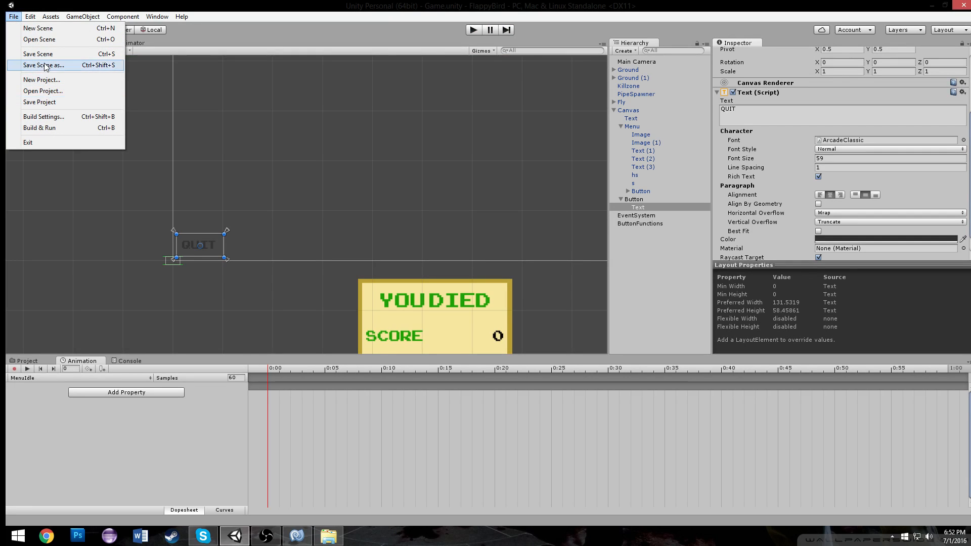
pyautogui.click(53, 117)
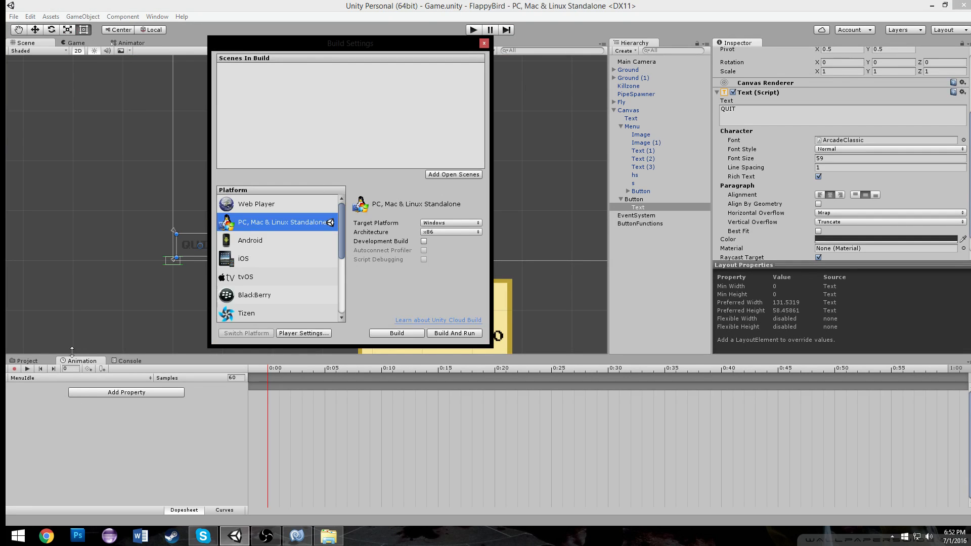
pyautogui.click(34, 362)
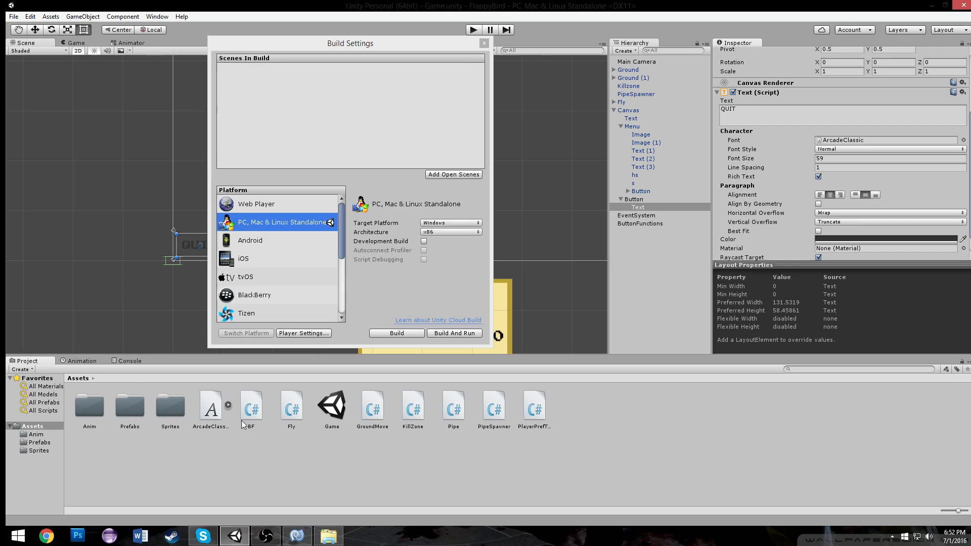
pyautogui.moveTo(342, 412); pyautogui.dragTo(385, 88)
pyautogui.click(485, 43)
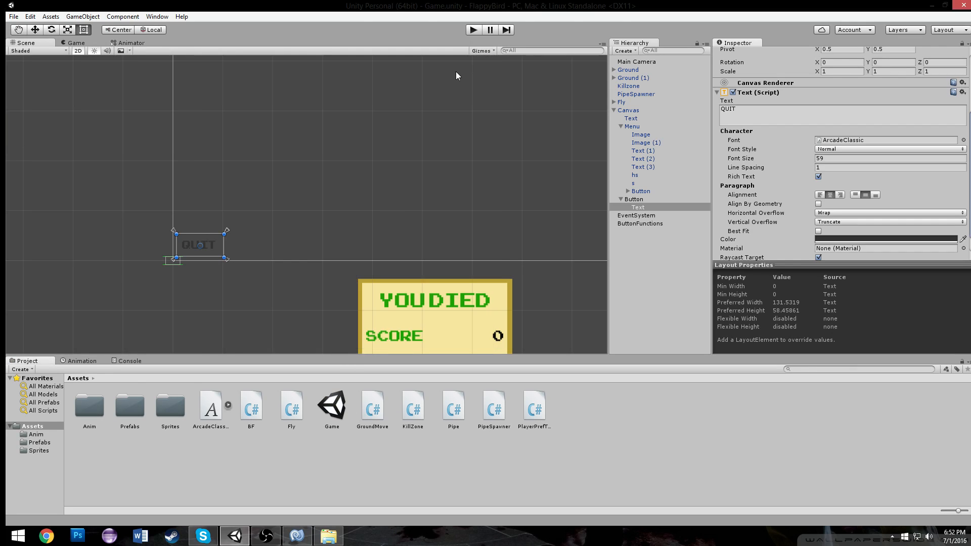
# Playtest briefly, then select the Play Again button and inspect its On Click event list
pyautogui.click(474, 31)
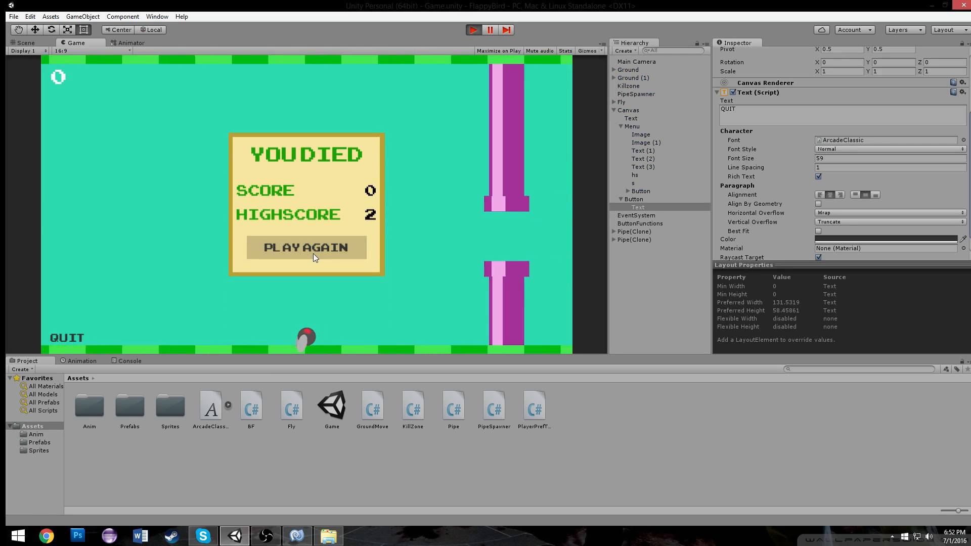
pyautogui.click(473, 31)
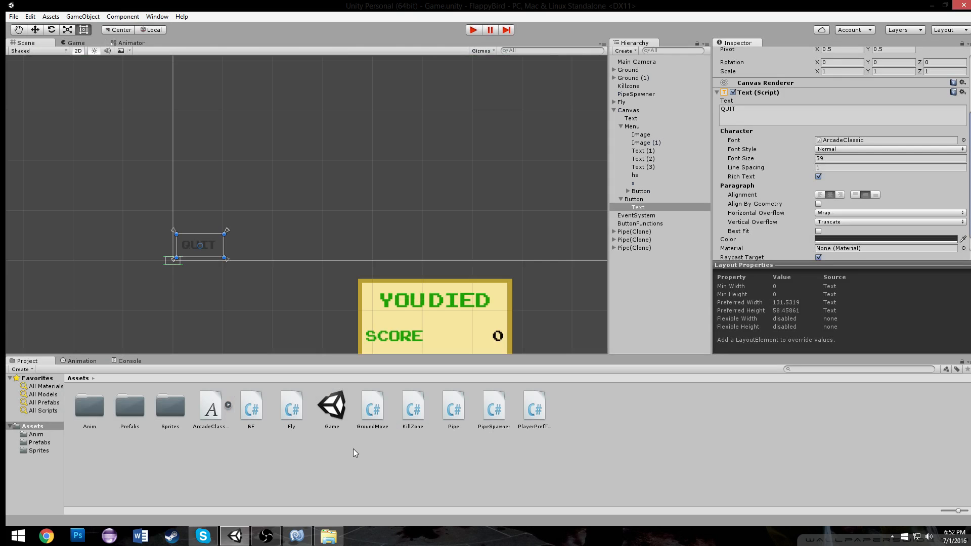
pyautogui.click(625, 200)
pyautogui.click(622, 201)
pyautogui.scroll(2, 408, 309)
pyautogui.moveTo(409, 324); pyautogui.dragTo(307, 103, button='middle')
pyautogui.scroll(-5, 367, 170)
pyautogui.click(368, 187)
pyautogui.scroll(-4, 865, 241)
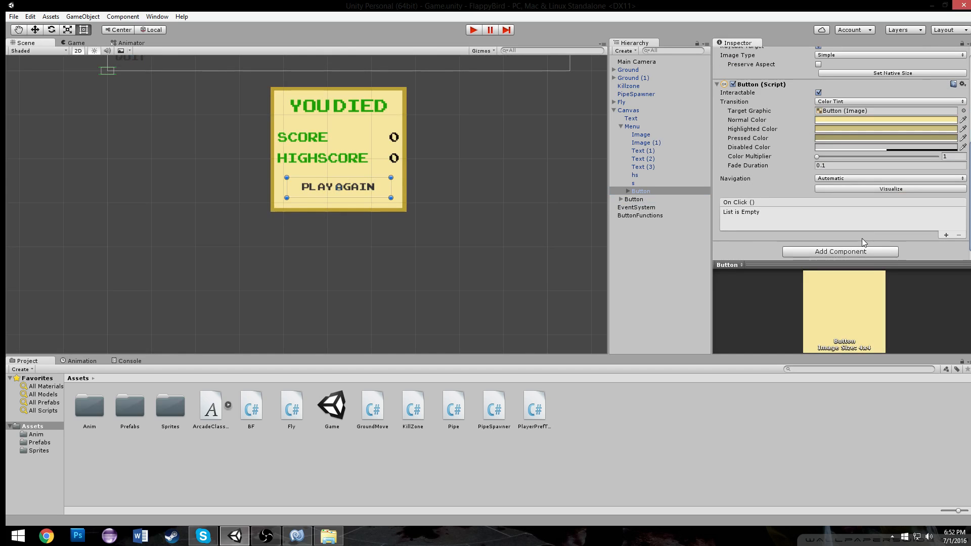
# Save the ButtonFunctions object as a prefab in the Prefabs folder and delete it from the scene
pyautogui.click(655, 216)
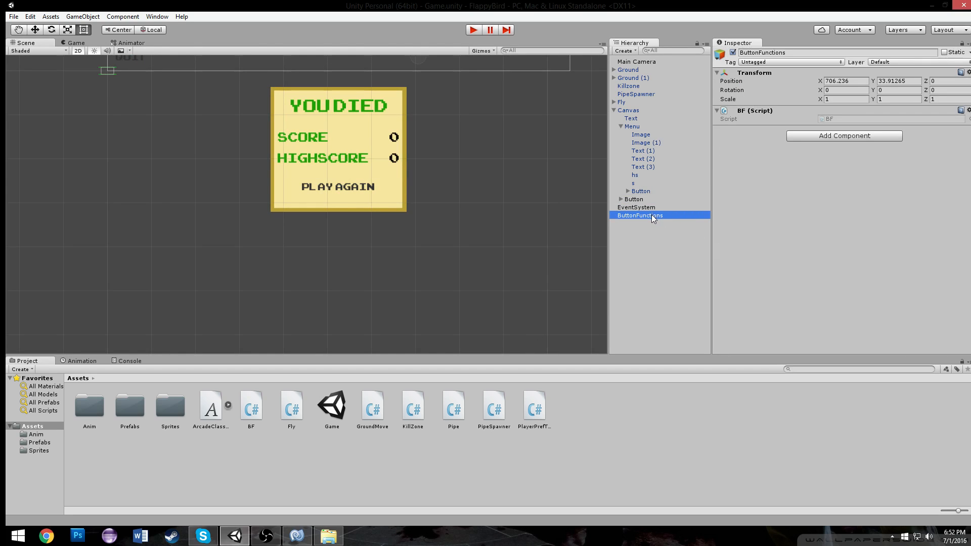
pyautogui.moveTo(652, 215); pyautogui.dragTo(125, 400)
pyautogui.click(659, 215)
pyautogui.press('Delete')
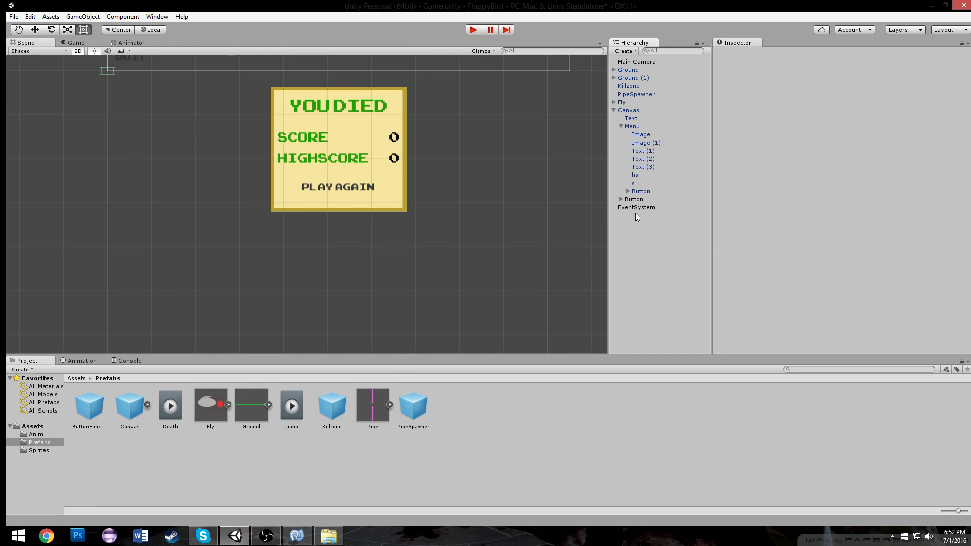
# Add an On Click event to the Play Again button using the ButtonFunctions prefab and its BF Reload function
pyautogui.click(93, 415)
pyautogui.click(336, 180)
pyautogui.scroll(-5, 806, 193)
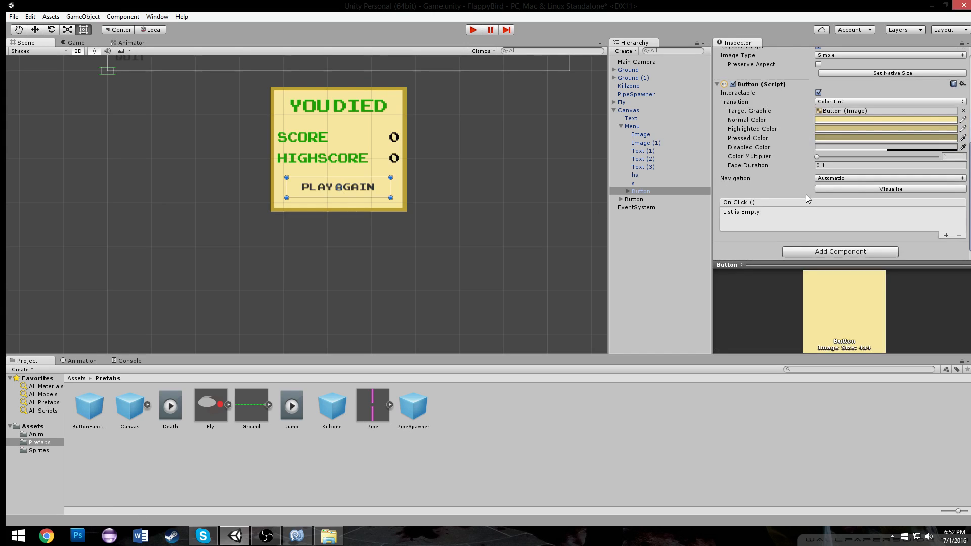
pyautogui.click(945, 236)
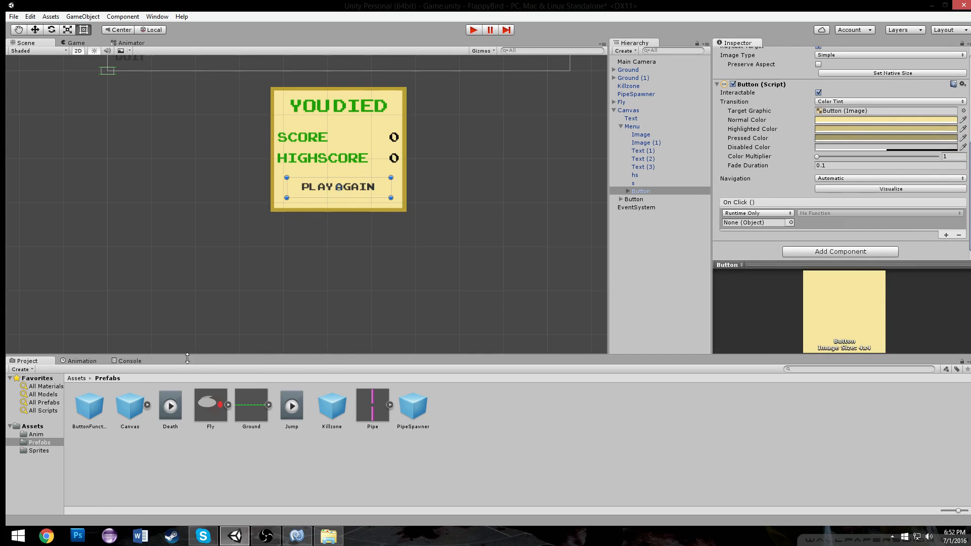
pyautogui.moveTo(95, 409); pyautogui.dragTo(758, 222)
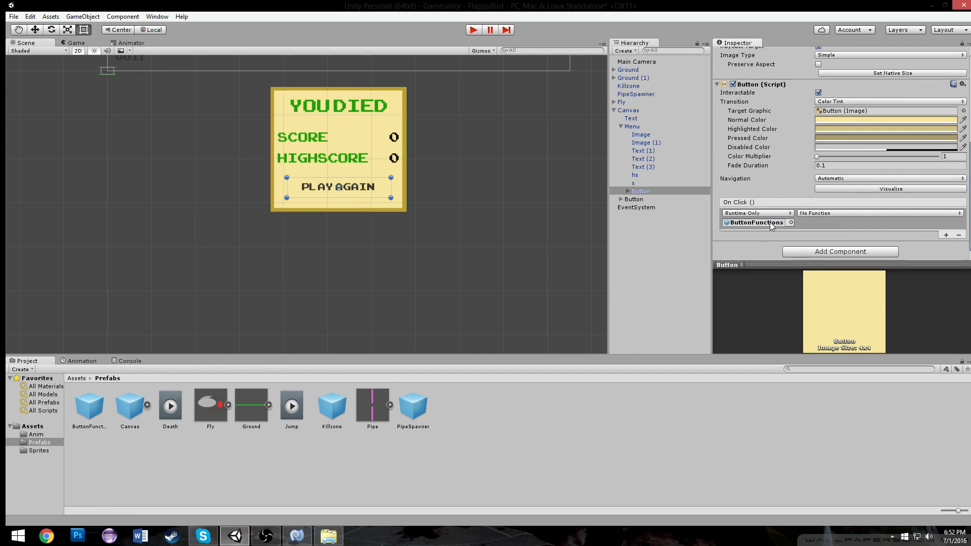
pyautogui.click(836, 210)
pyautogui.moveTo(852, 261)
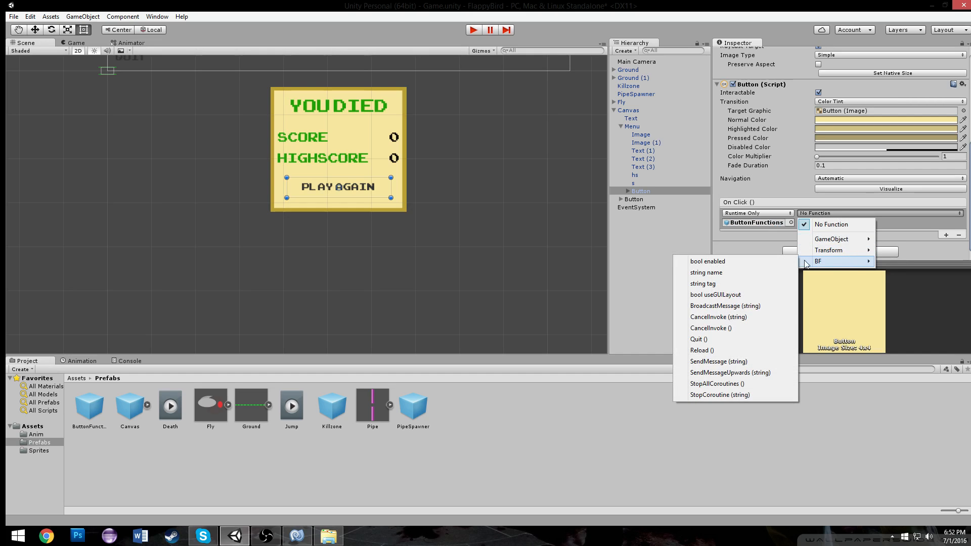
pyautogui.click(748, 351)
# Add an On Click event to the QUIT button using the ButtonFunctions prefab and its BF Quit function
pyautogui.moveTo(130, 76); pyautogui.dragTo(305, 221, button='middle')
pyautogui.click(317, 204)
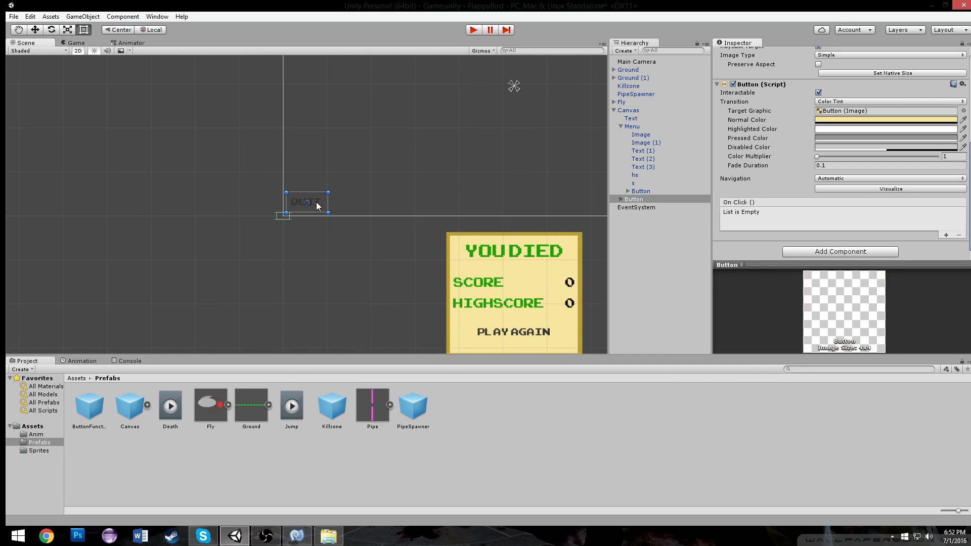
pyautogui.click(946, 236)
pyautogui.moveTo(750, 229); pyautogui.dragTo(751, 223)
pyautogui.click(840, 213)
pyautogui.moveTo(834, 261)
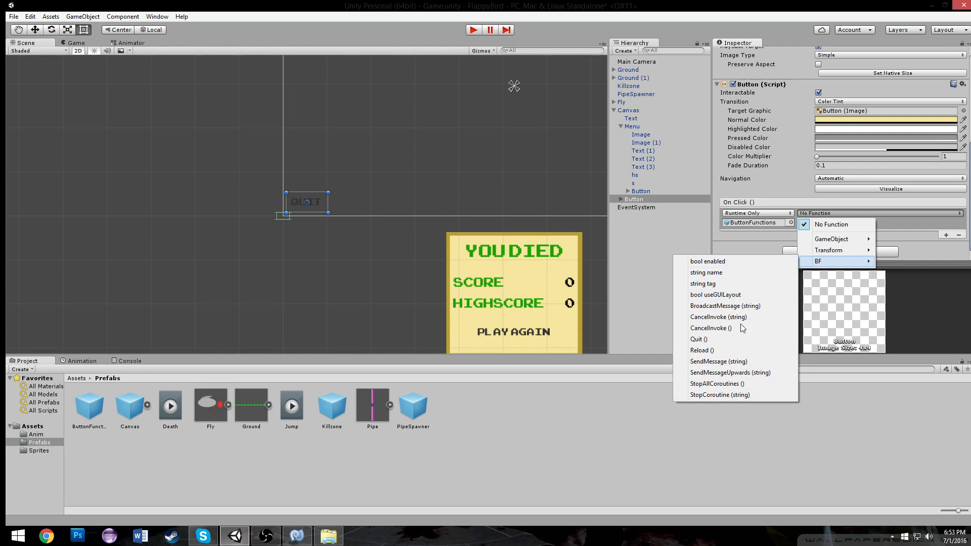
pyautogui.click(733, 340)
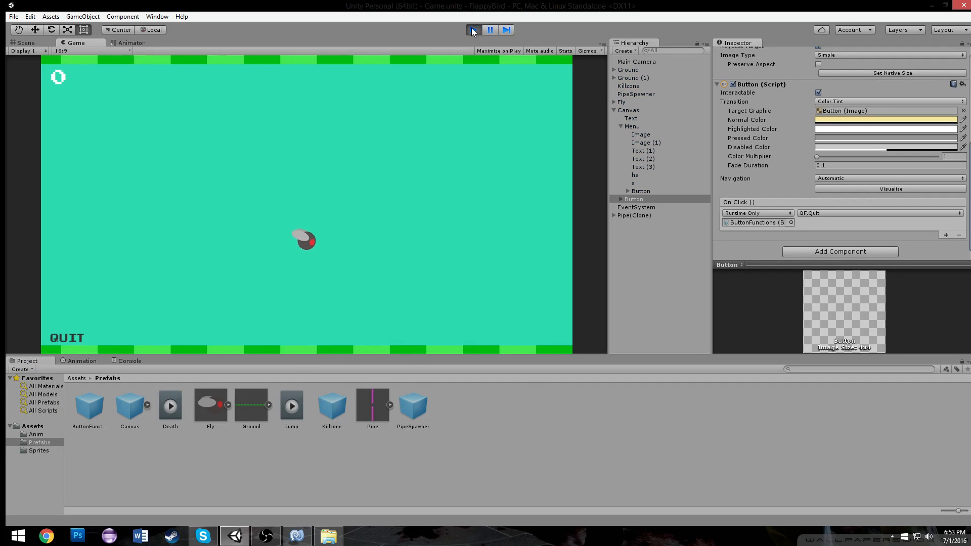
# Playtest the game until the death screen and restart it with Play Again
pyautogui.click(451, 91)
pyautogui.click(451, 92)
pyautogui.click(453, 105)
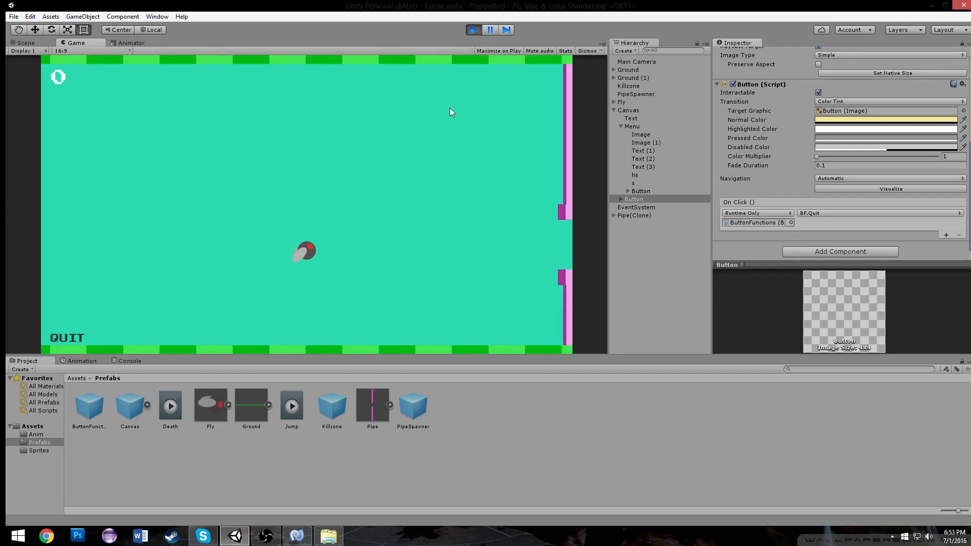
pyautogui.click(412, 109)
pyautogui.click(406, 110)
pyautogui.click(397, 109)
pyautogui.click(397, 109)
pyautogui.click(397, 110)
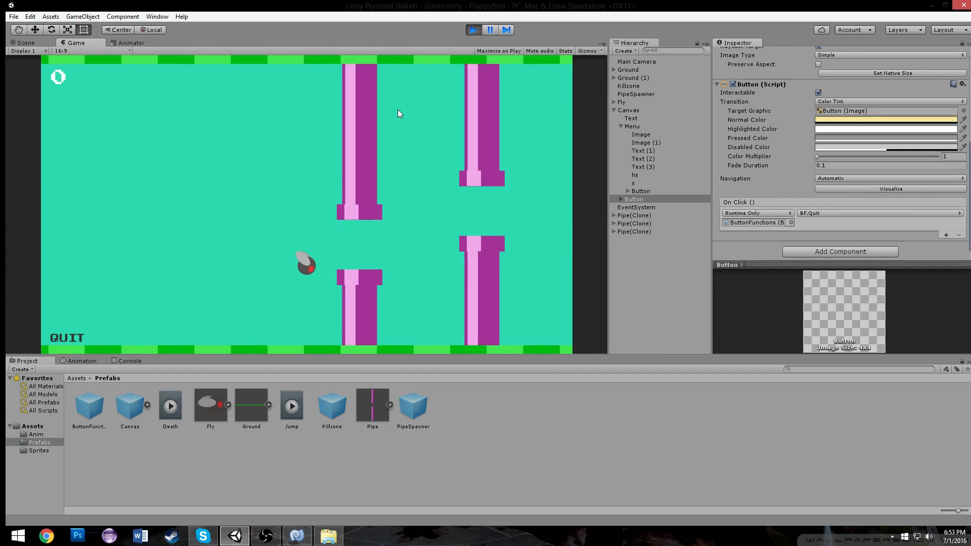
pyautogui.click(397, 109)
pyautogui.click(397, 109)
pyautogui.click(398, 109)
pyautogui.click(398, 109)
pyautogui.click(398, 109)
pyautogui.click(398, 110)
pyautogui.click(397, 109)
pyautogui.click(398, 109)
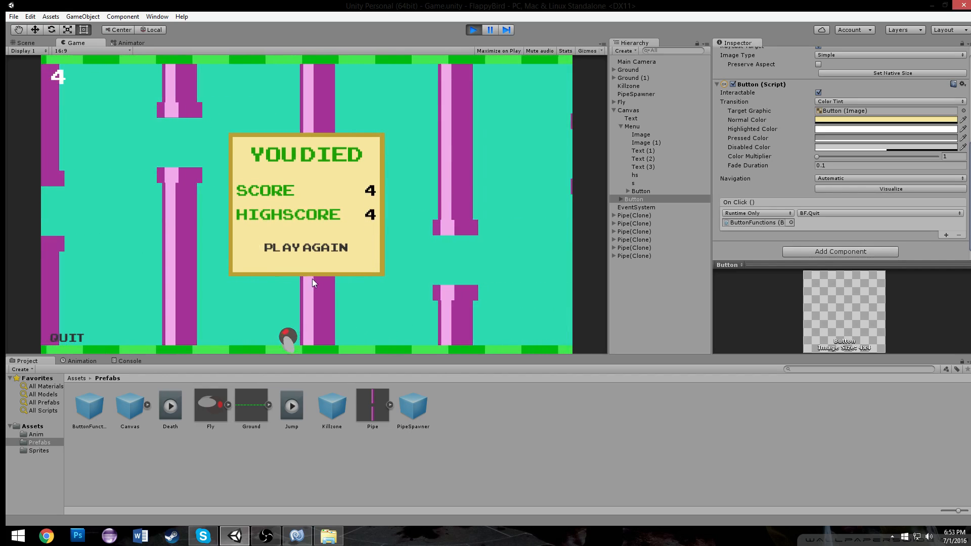
pyautogui.click(304, 246)
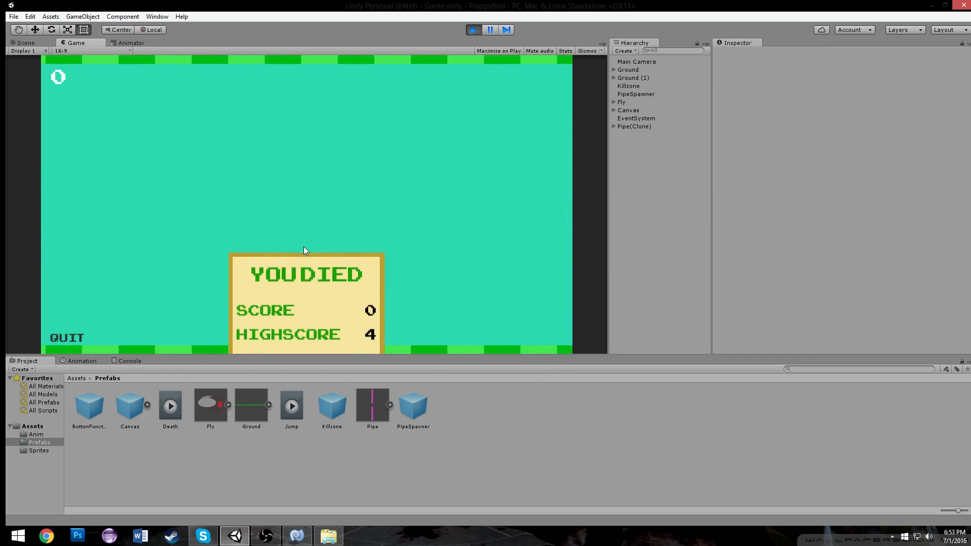
# Playtest another round, dying and restarting again with Play Again
pyautogui.click(302, 256)
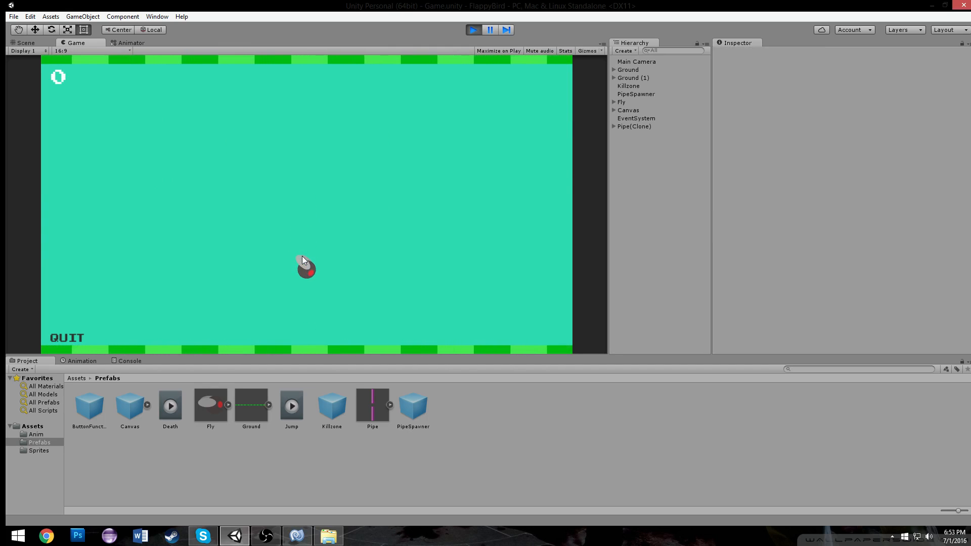
pyautogui.click(303, 250)
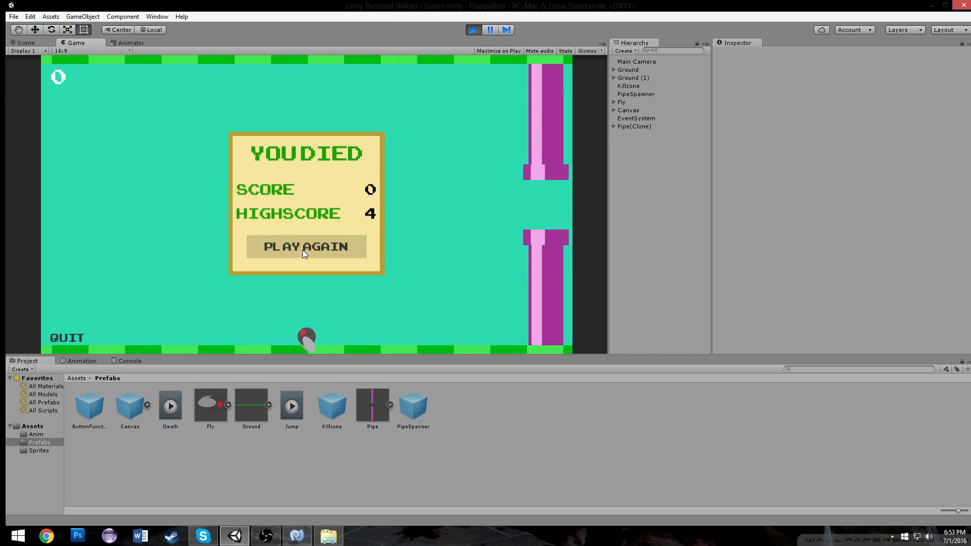
pyautogui.click(303, 250)
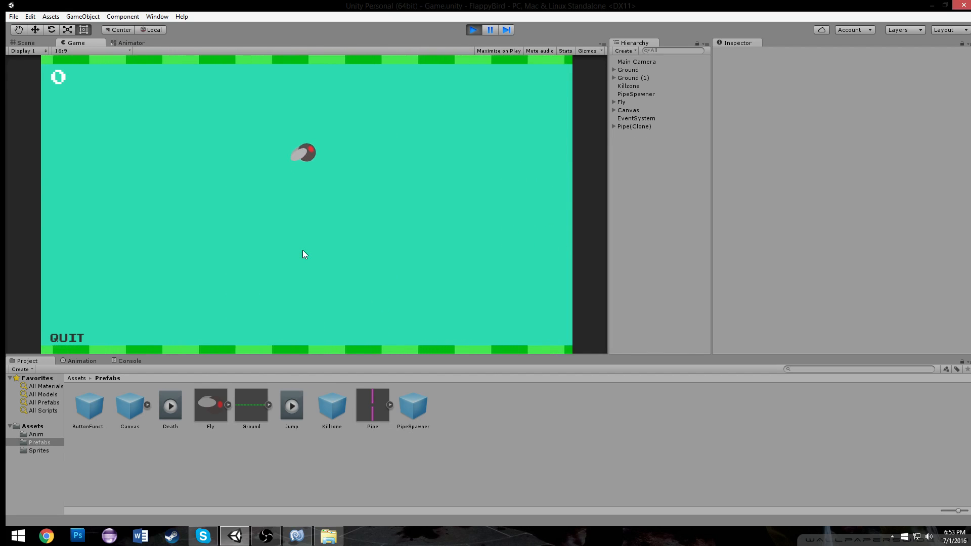
pyautogui.click(303, 250)
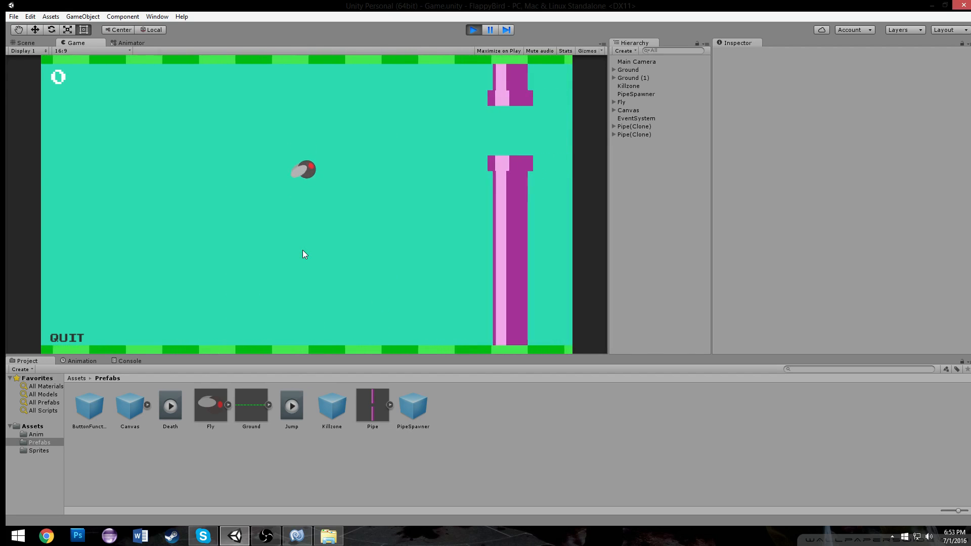
pyautogui.click(302, 250)
pyautogui.click(303, 250)
pyautogui.click(303, 250)
pyautogui.click(303, 250)
# Playtest a longer round, flapping through many pipes until the death screen, then restart with Play Again
pyautogui.press('space')
pyautogui.press('space')
pyautogui.press('space')
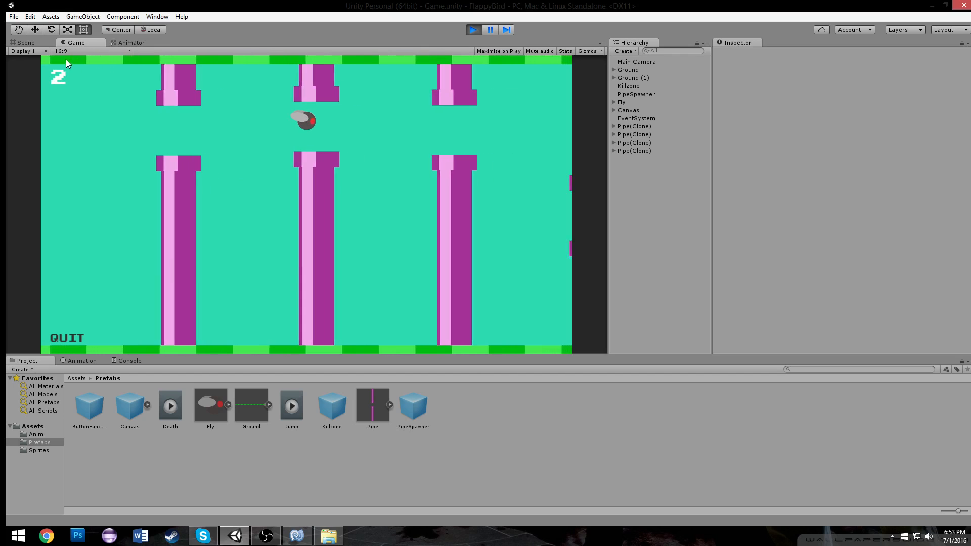
pyautogui.press('space')
pyautogui.press('space')
pyautogui.press('space')
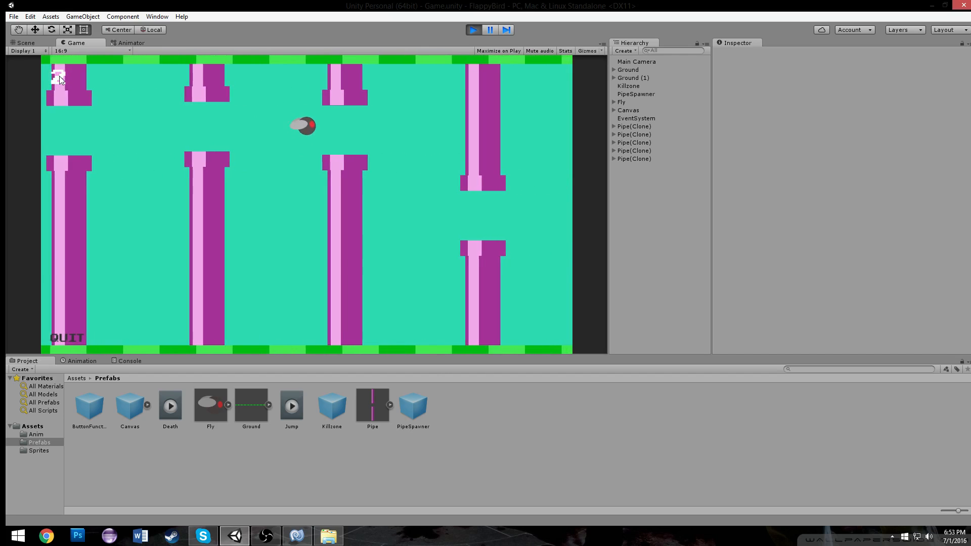
pyautogui.press('space')
pyautogui.press('space')
pyautogui.press('space')
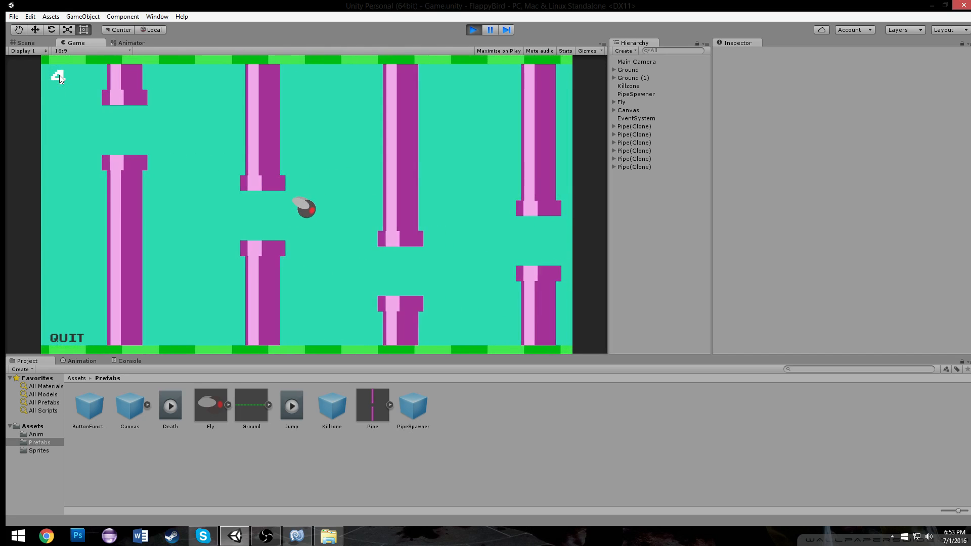
pyautogui.press('space')
pyautogui.press('space')
pyautogui.press('space')
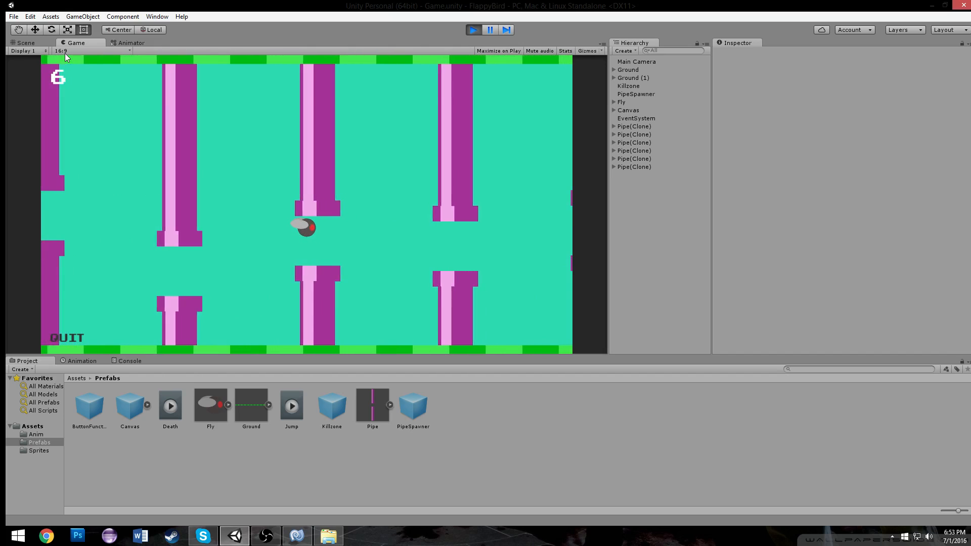
pyautogui.press('space')
pyautogui.press('space')
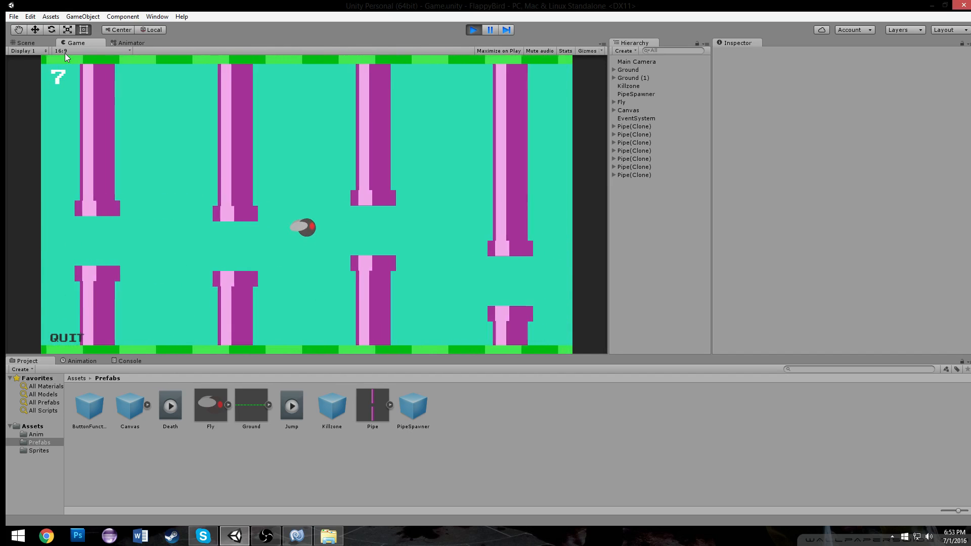
pyautogui.press('space')
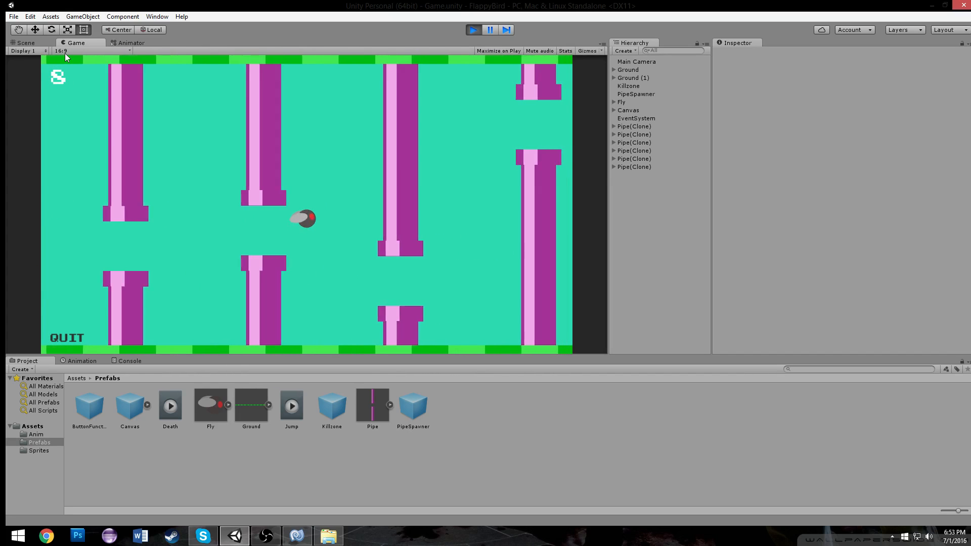
pyautogui.press('space')
pyautogui.press('space')
pyautogui.press('space')
pyautogui.press('space')
pyautogui.press('space')
pyautogui.press('space')
pyautogui.press('space')
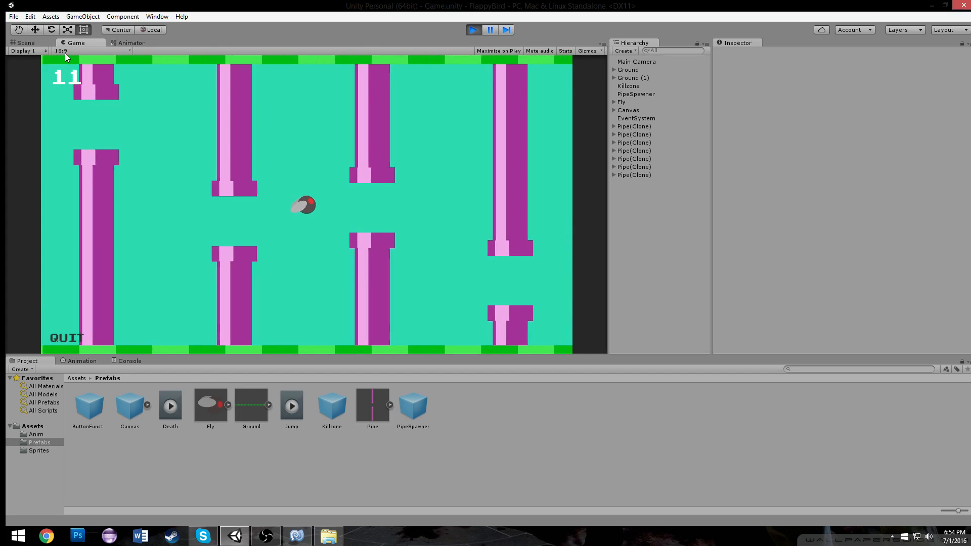
pyautogui.press('space')
pyautogui.press('space')
pyautogui.press('space')
pyautogui.press('space')
pyautogui.press('space')
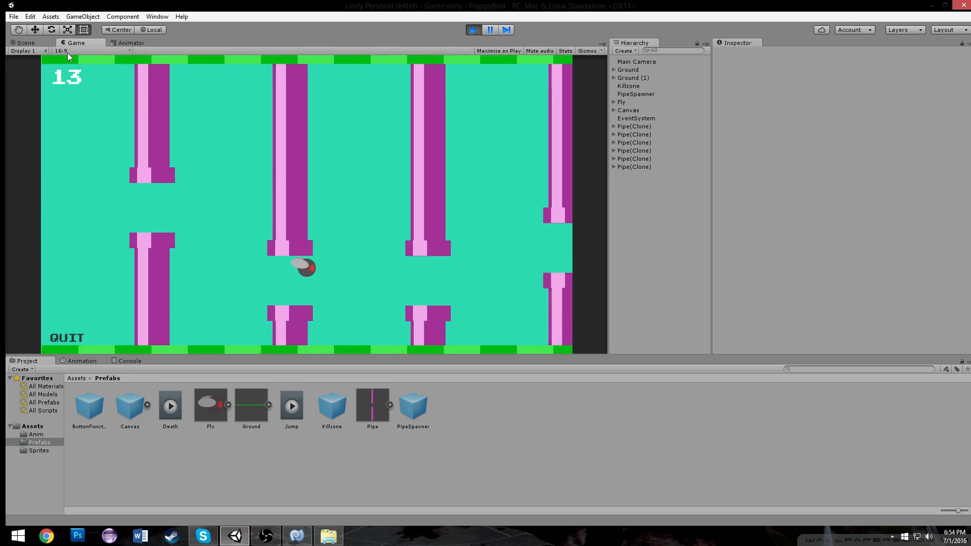
pyautogui.press('space')
pyautogui.press('space')
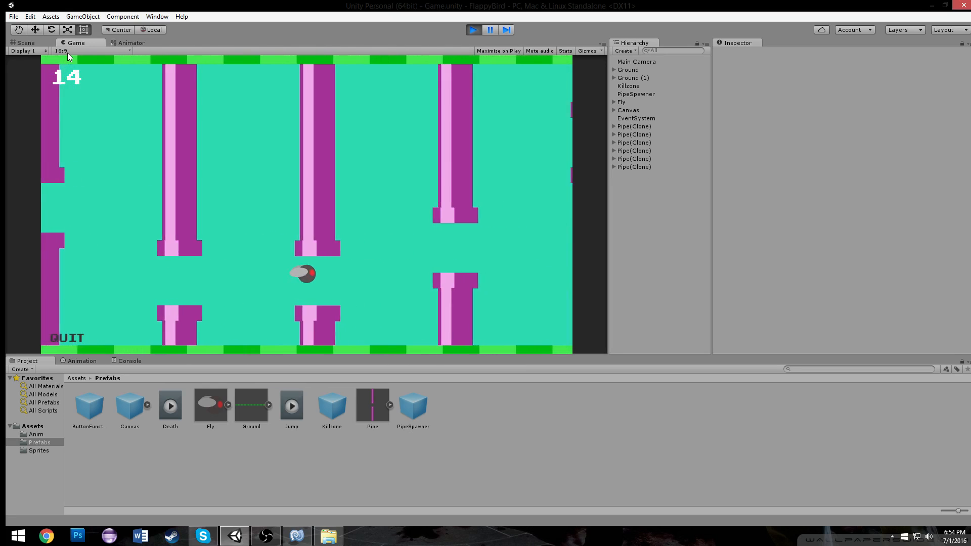
pyautogui.press('space')
pyautogui.press('space')
pyautogui.press('space')
pyautogui.press('space')
pyautogui.press('space')
pyautogui.press('space')
pyautogui.press('space')
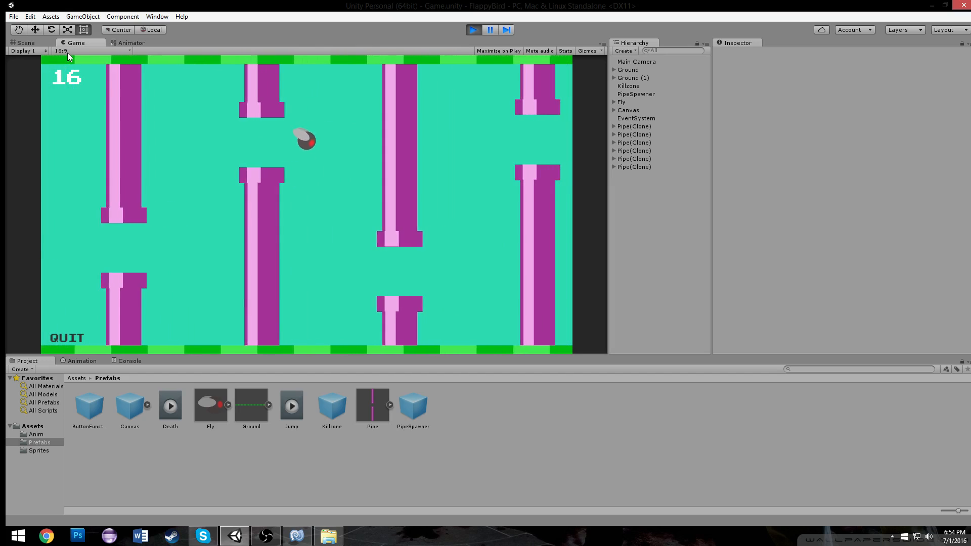
pyautogui.press('space')
pyautogui.press('space')
pyautogui.press('space')
pyautogui.press('space')
pyautogui.press('space')
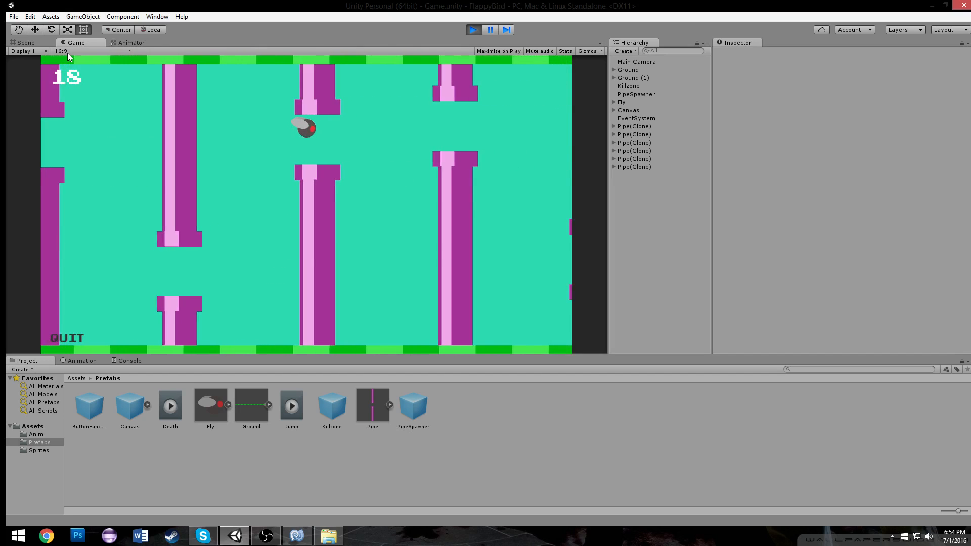
pyautogui.press('space')
pyautogui.press('space')
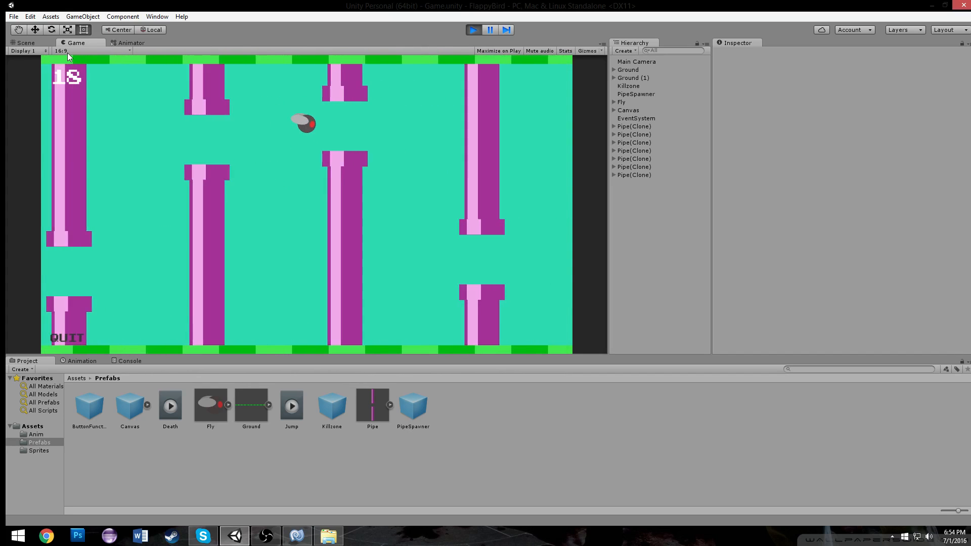
pyautogui.press('space')
pyautogui.press('space')
pyautogui.press('space')
pyautogui.press('space')
pyautogui.press('space')
pyautogui.press('space')
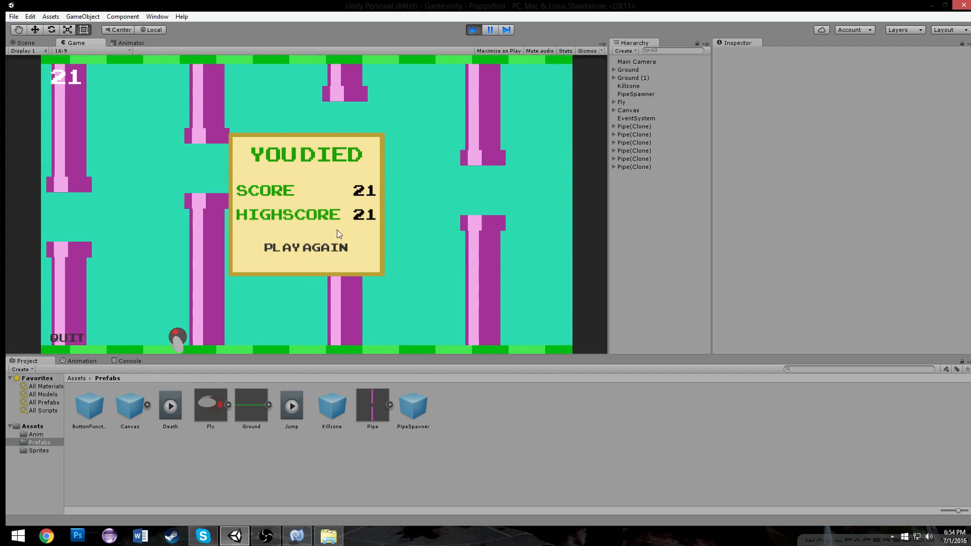
pyautogui.click(314, 245)
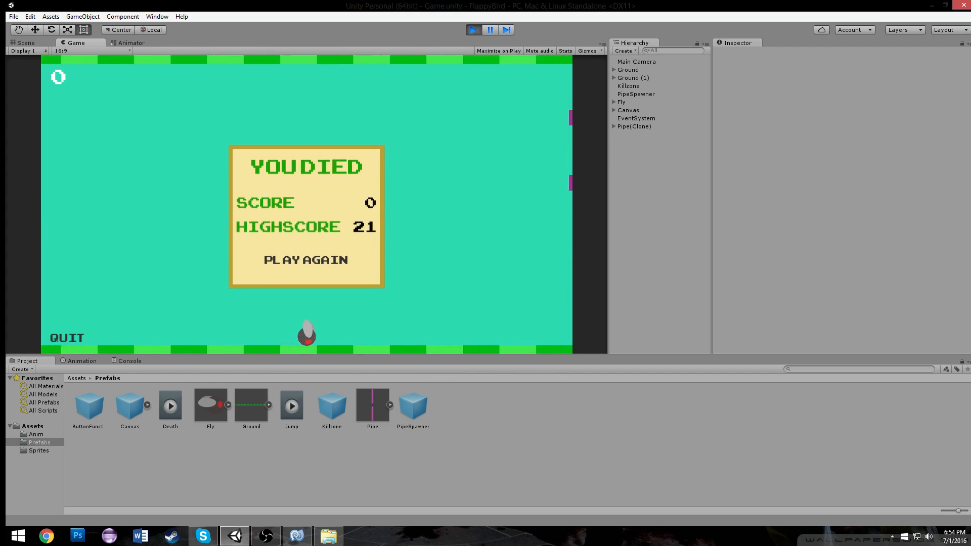